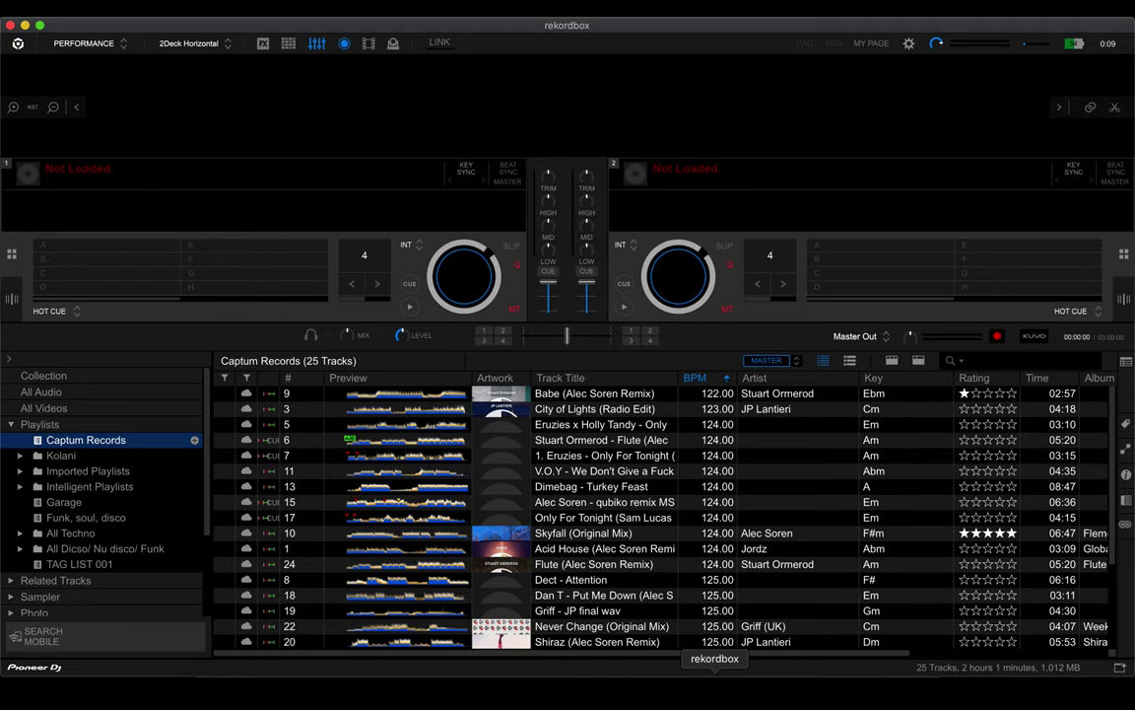
Select every track in the Collection and view the track analysis settings for BPM / Grid, KEY and Phrase without running the analysis
{"action": "left_click", "coordinate": [553, 53]}
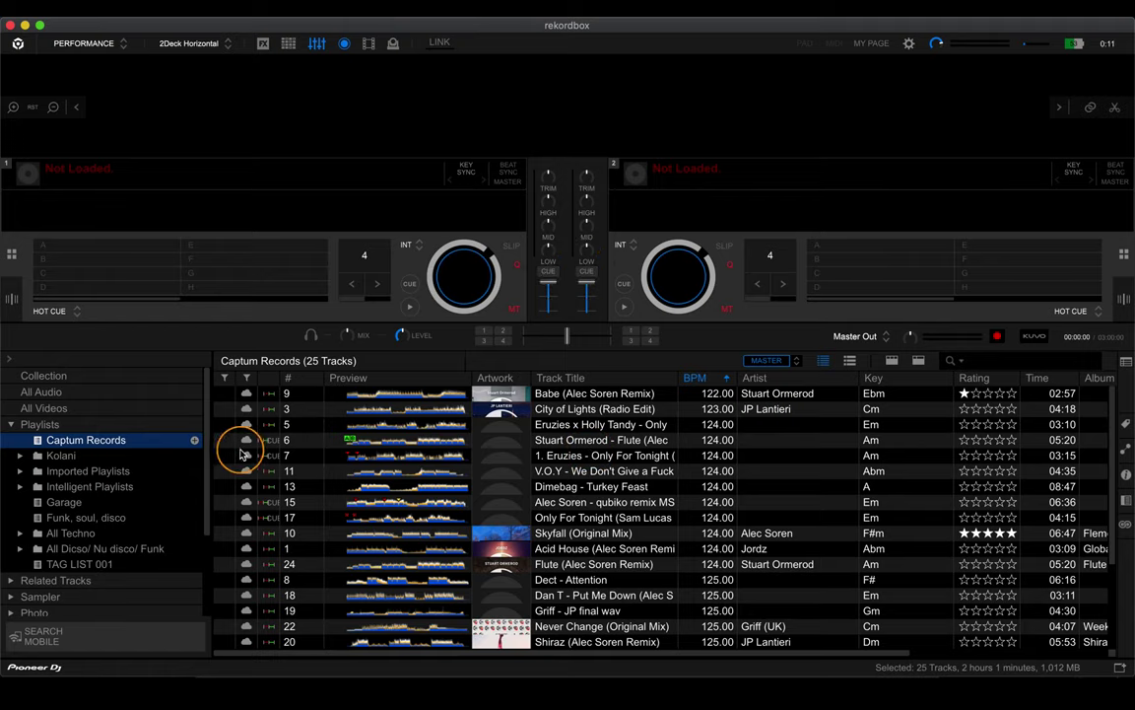
{"action": "left_click", "coordinate": [150, 375]}
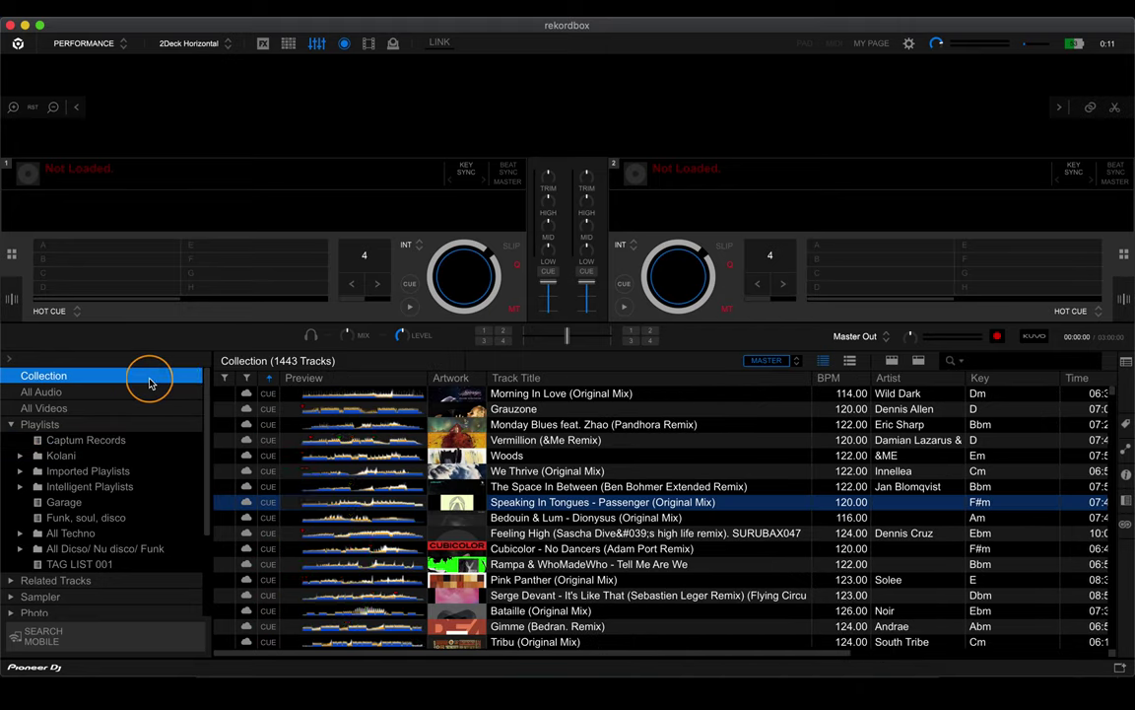
{"action": "left_click", "coordinate": [573, 535]}
{"action": "key", "text": "super+a"}
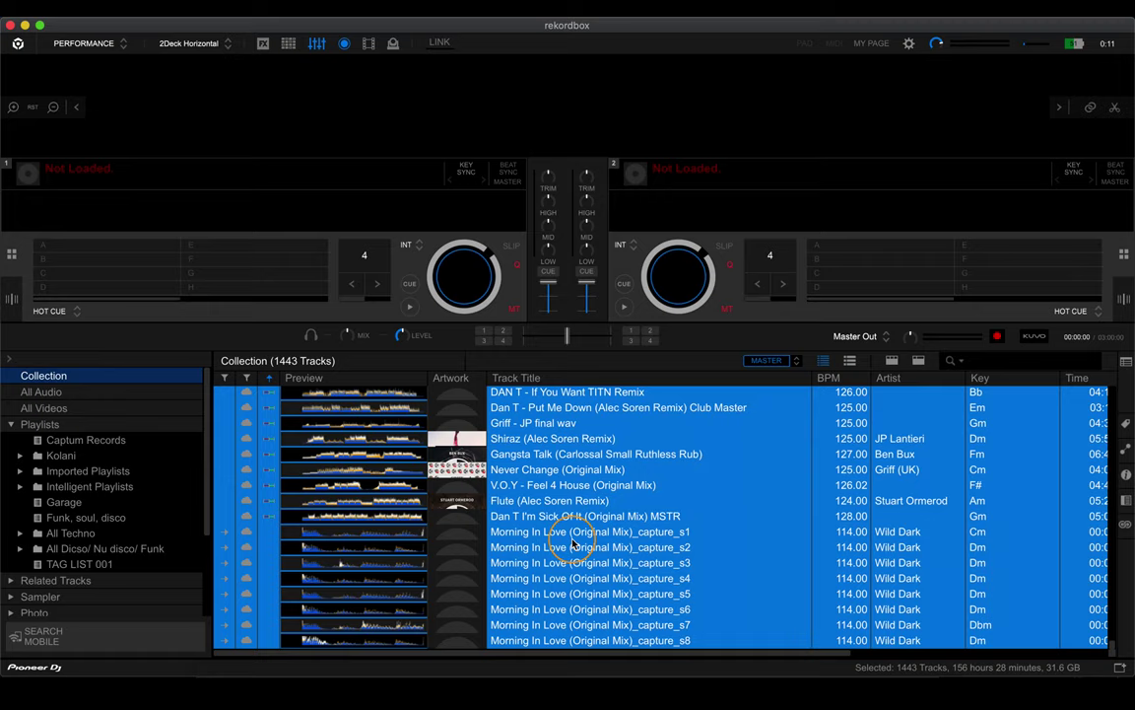
{"action": "right_click", "coordinate": [555, 490]}
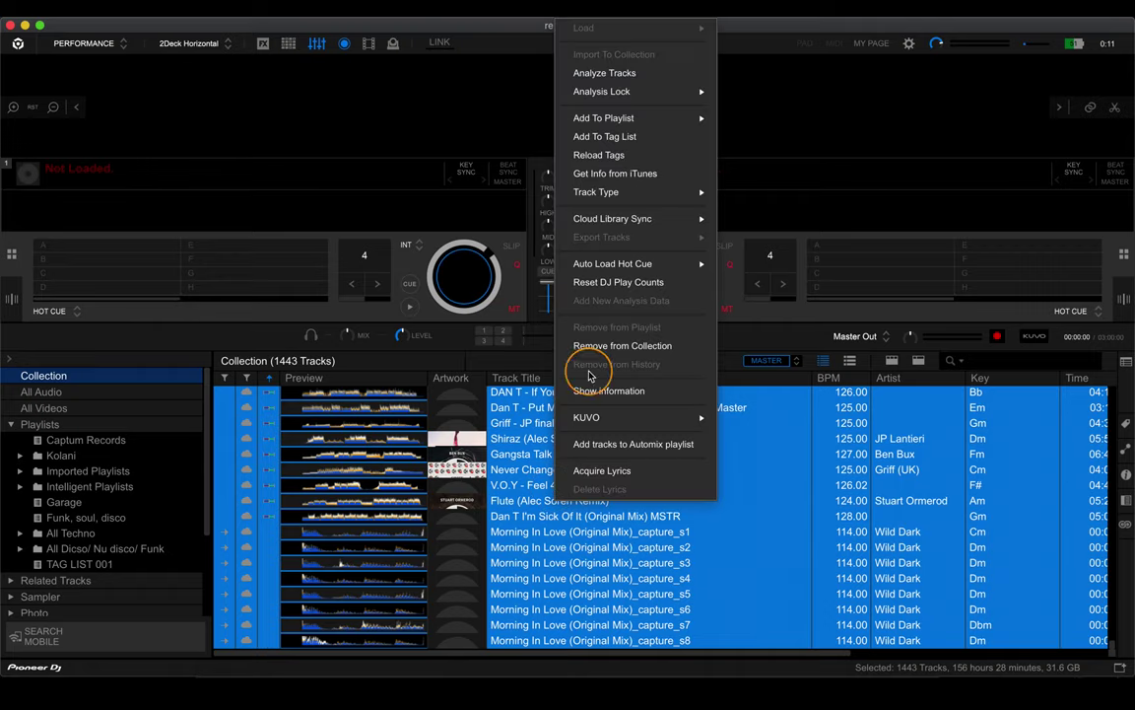
{"action": "left_click", "coordinate": [619, 74]}
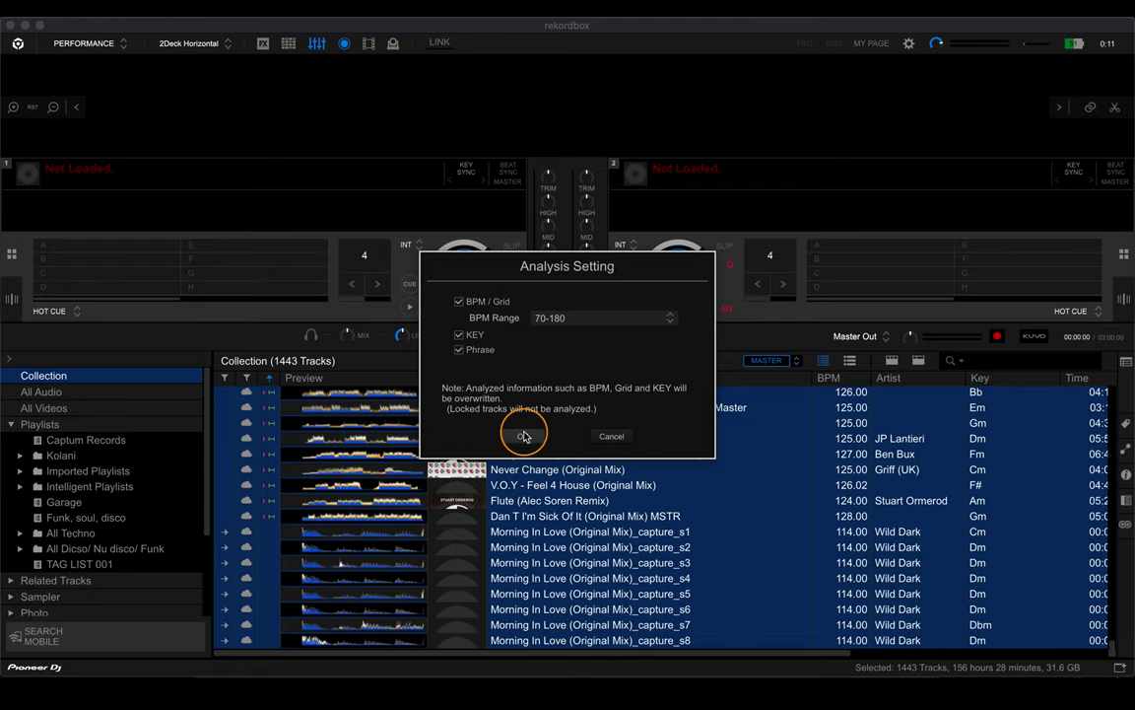
{"action": "left_click", "coordinate": [603, 437]}
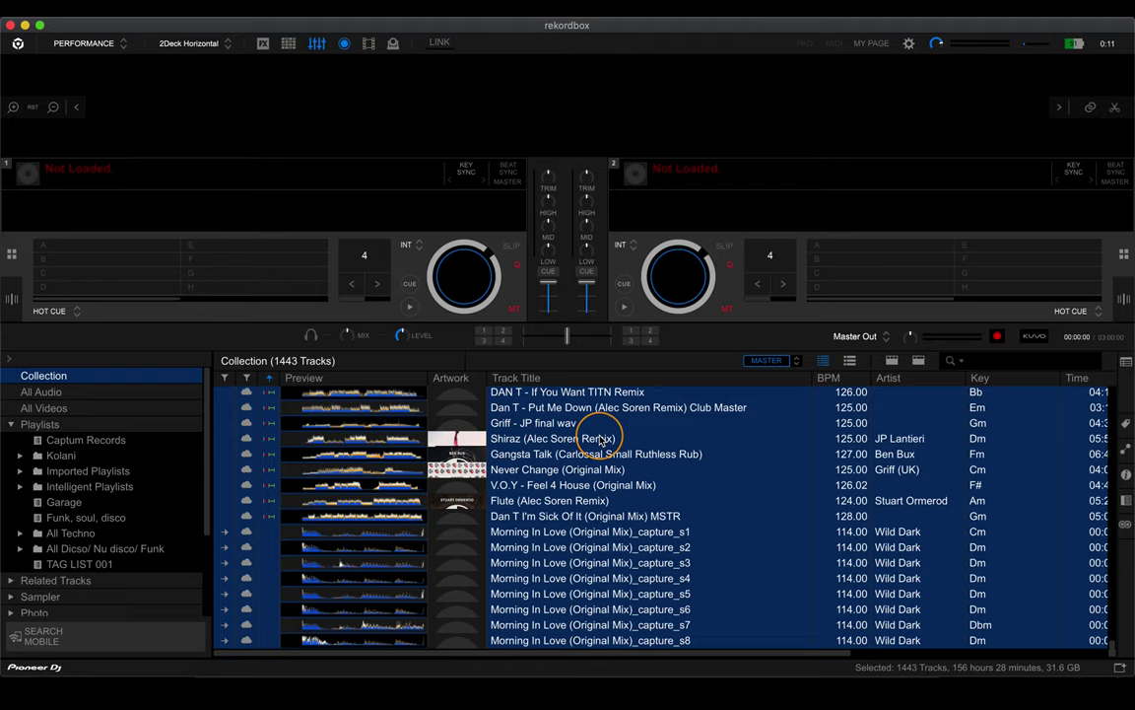
{"action": "right_click", "coordinate": [599, 440]}
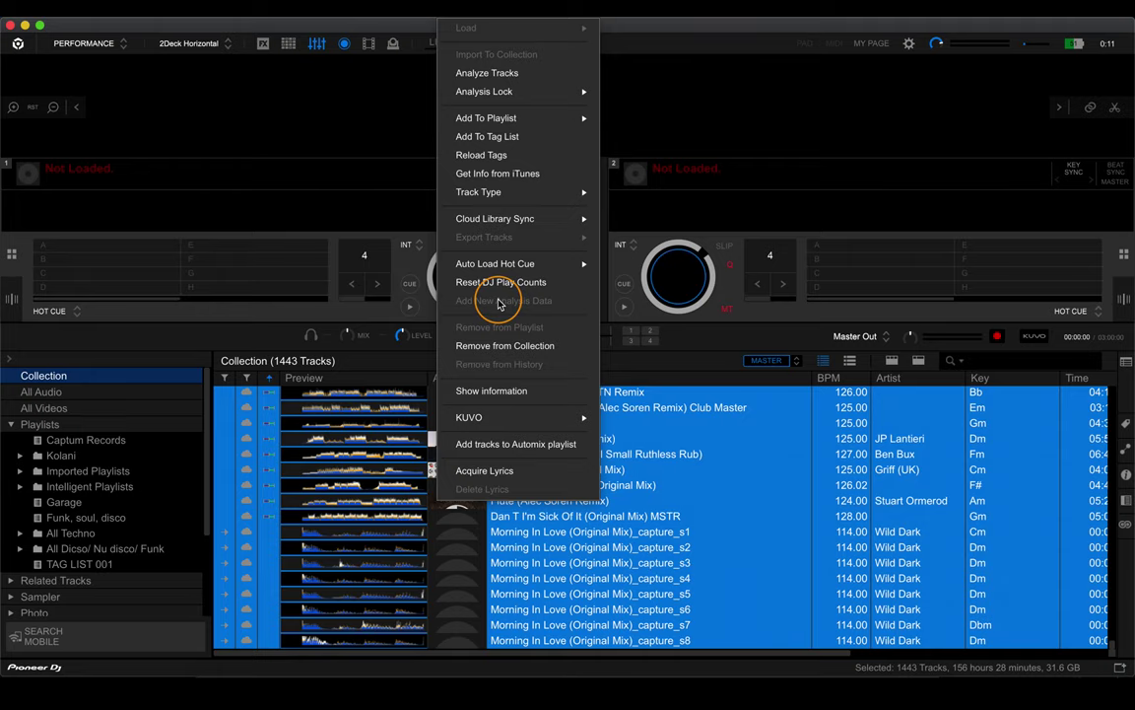
{"action": "left_click", "coordinate": [611, 470]}
Show the Captum Records playlist and set the waveform color to 3Band in the view preferences
{"action": "left_click", "coordinate": [113, 441]}
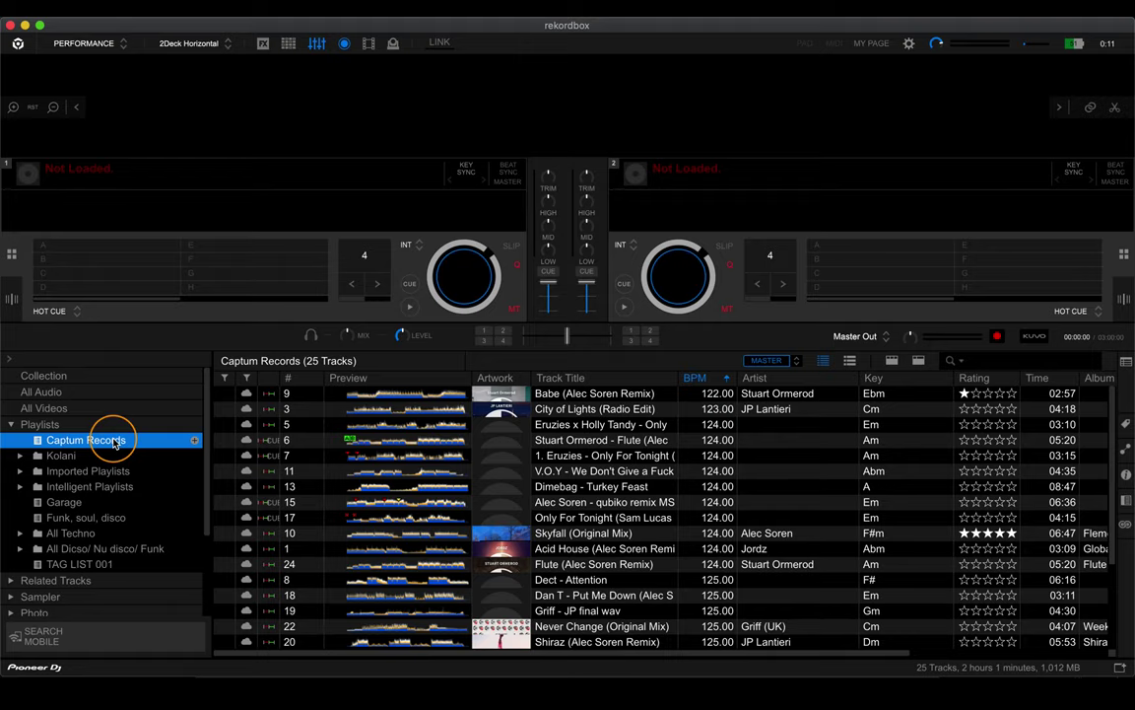
{"action": "left_click", "coordinate": [909, 43]}
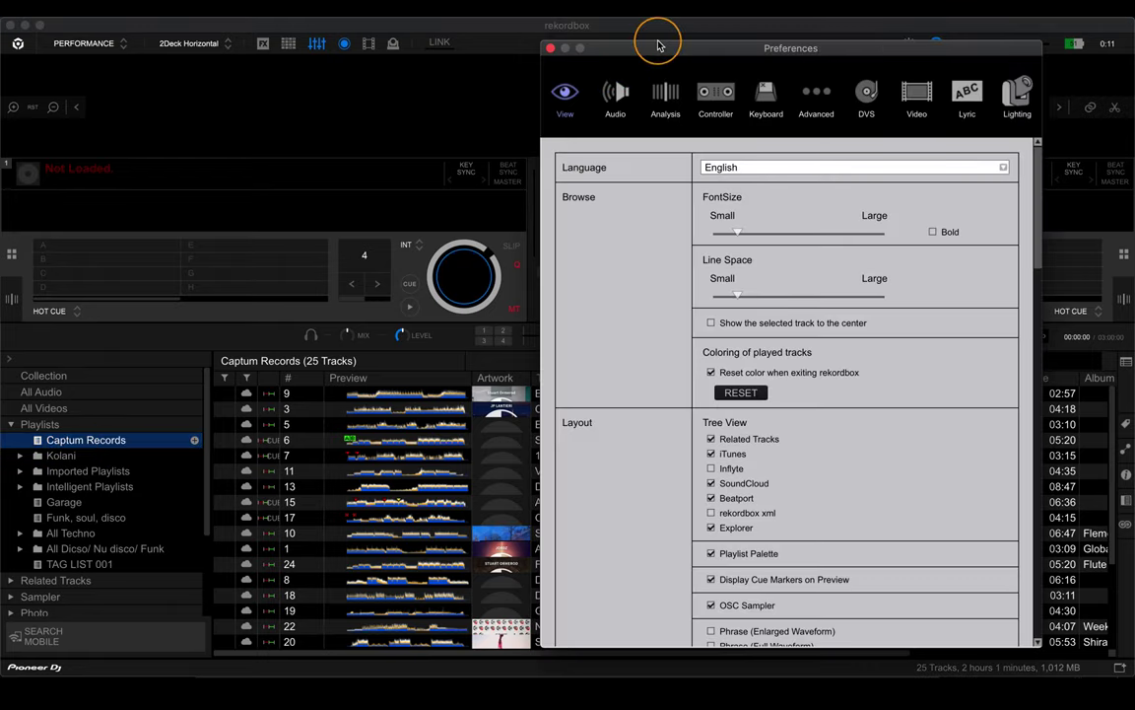
{"action": "left_click_drag", "start_coordinate": [659, 43], "coordinate": [568, 39]}
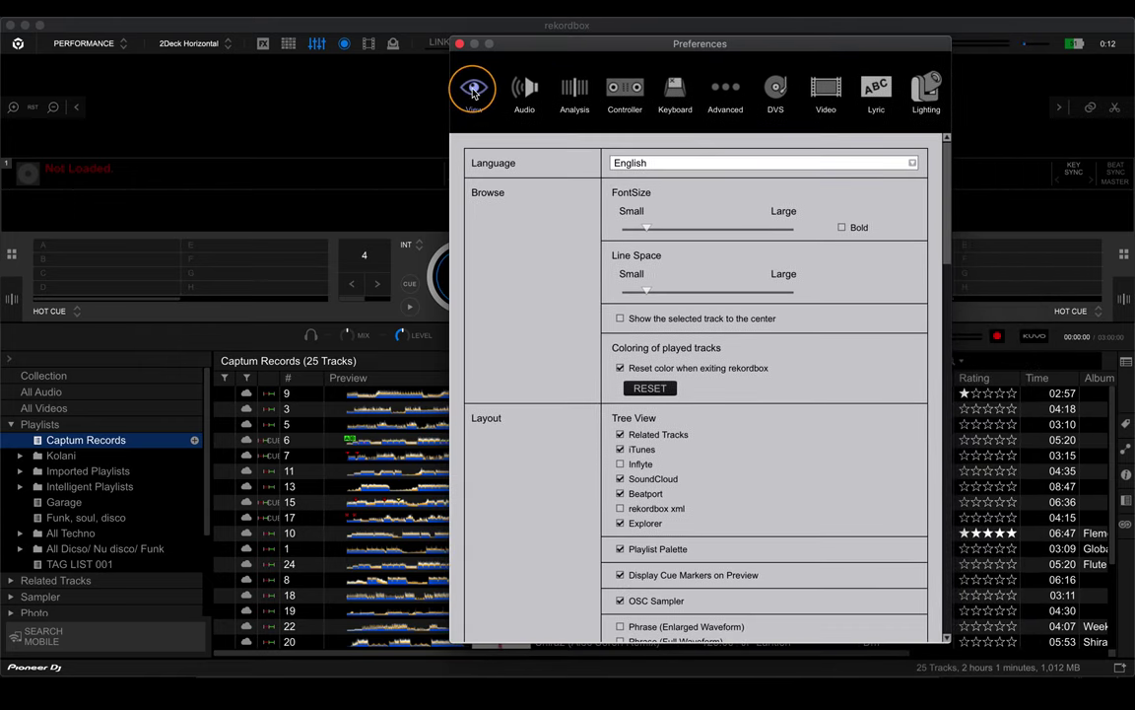
{"action": "scroll", "coordinate": [526, 173], "scroll_direction": "down", "scroll_amount": 15}
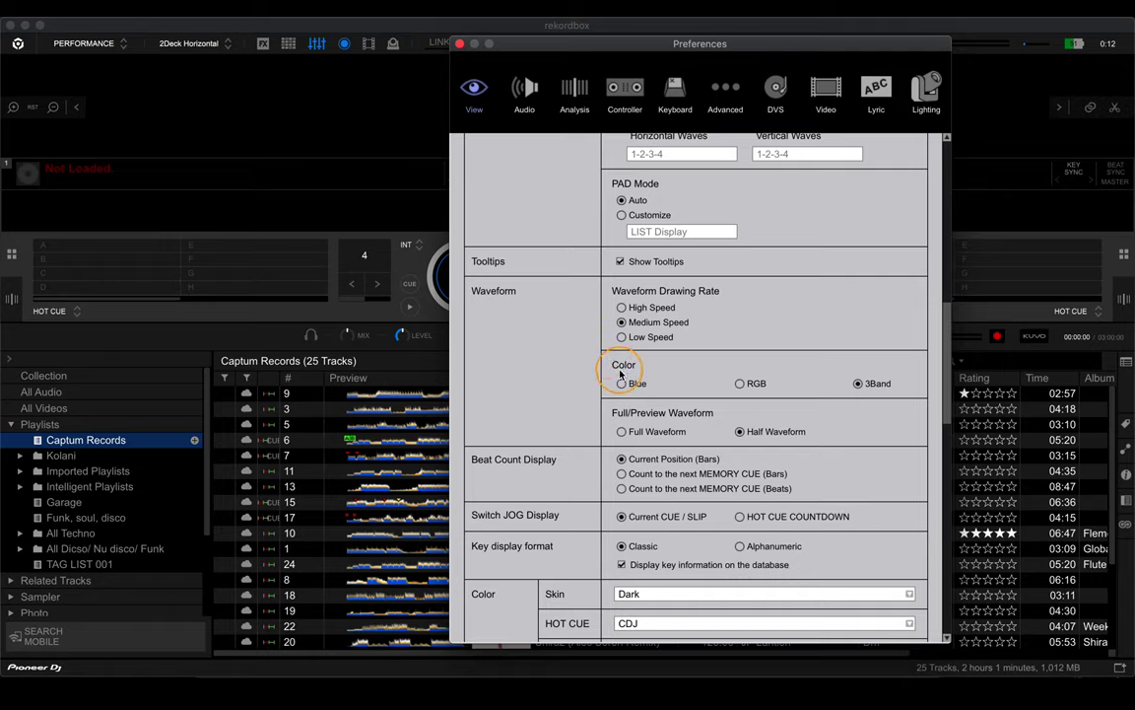
{"action": "left_click", "coordinate": [857, 385]}
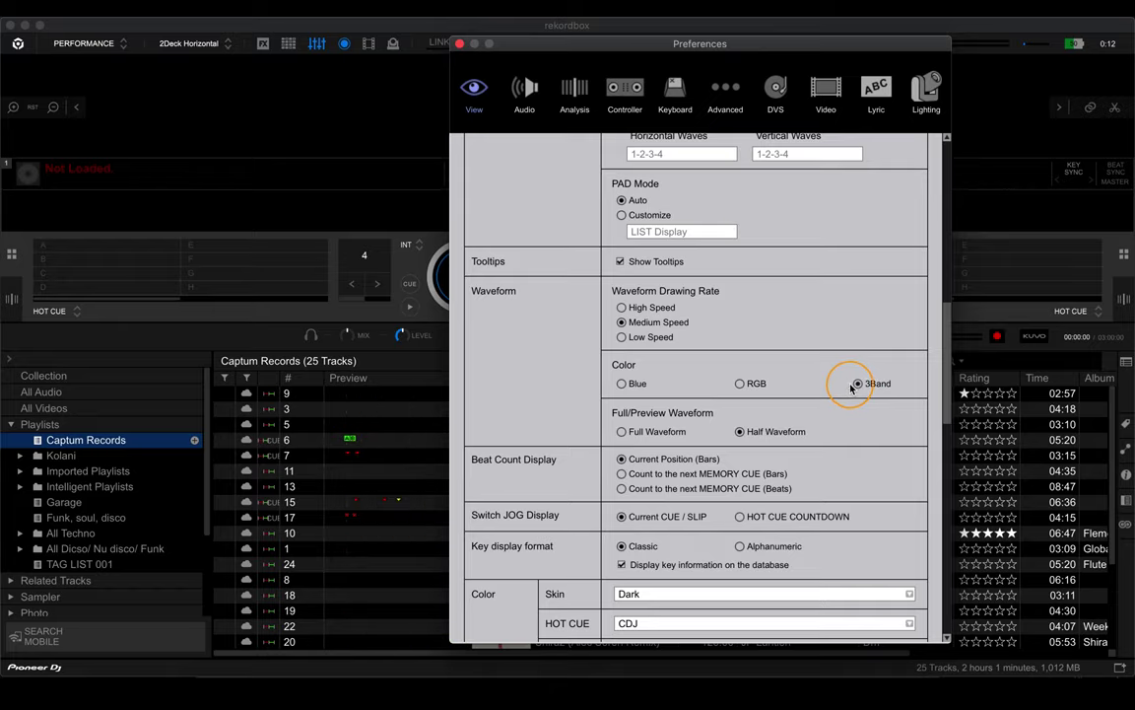
{"action": "left_click", "coordinate": [460, 43]}
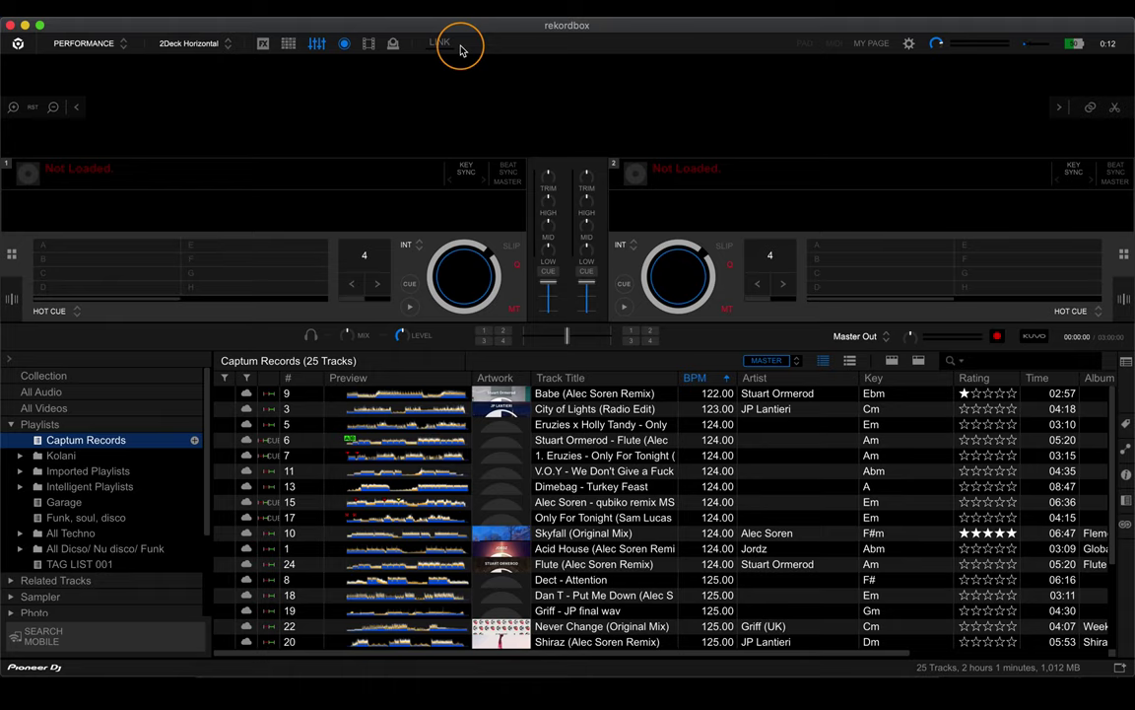
Load the "V.O.Y - We Don't Give a Fuck" track onto deck 1 and replace it with "Alec Soren - qubiko remix MSTR"
{"action": "left_click", "coordinate": [537, 470]}
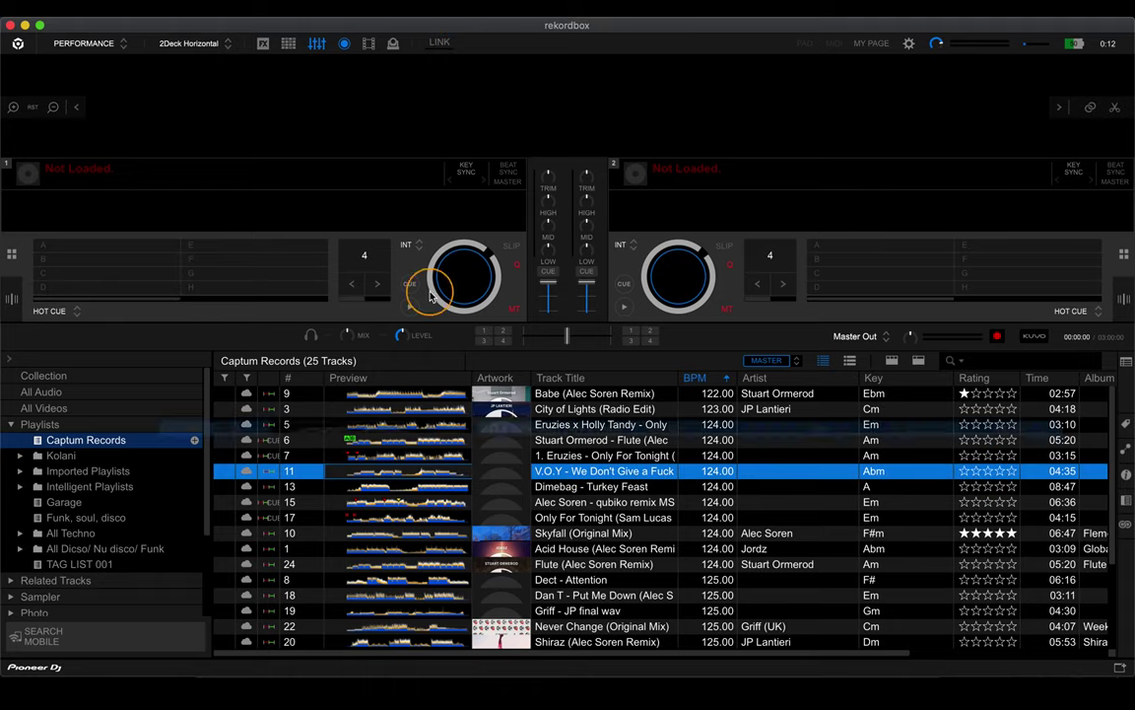
{"action": "left_click_drag", "start_coordinate": [431, 296], "coordinate": [375, 197]}
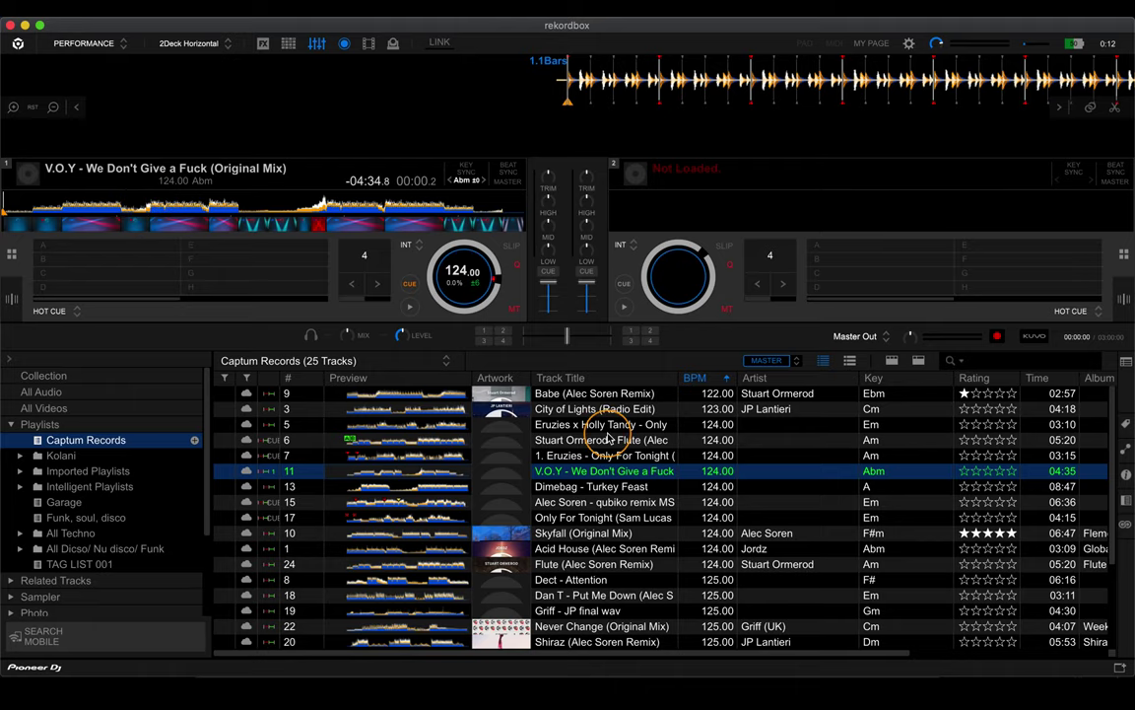
{"action": "left_click_drag", "start_coordinate": [570, 501], "coordinate": [354, 213]}
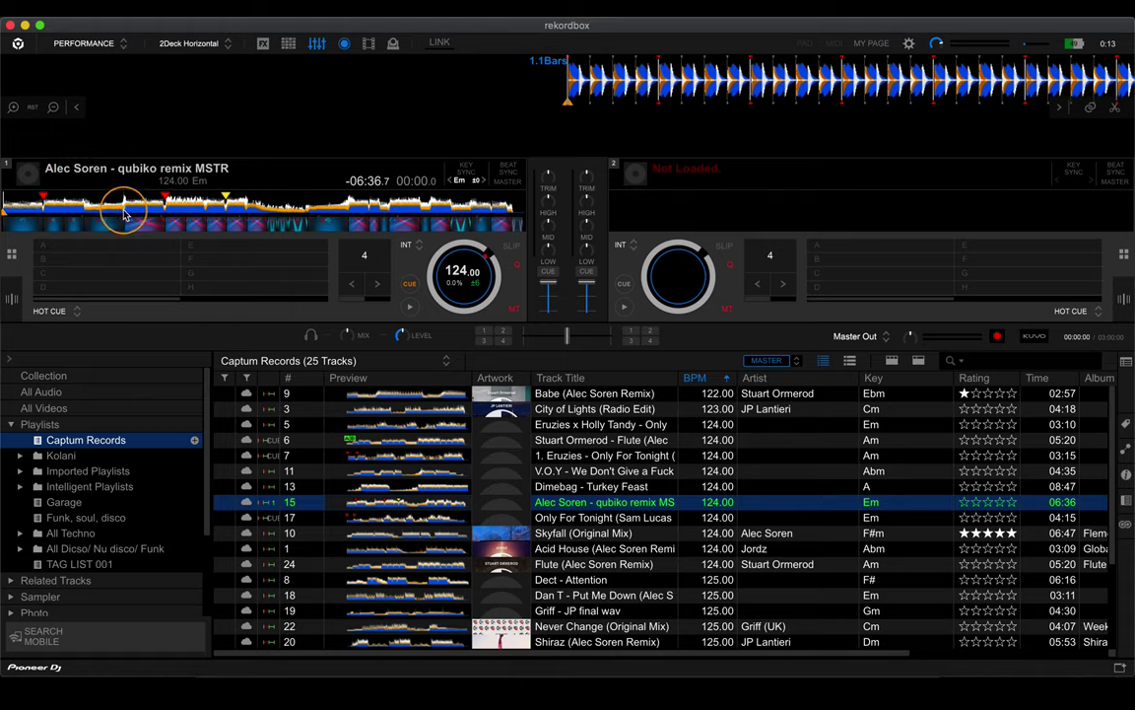
Move deck 1's playback position to about 01:39 and select the track "Stuart Ormerod - Flute" at number 6 in the playlist
{"action": "mouse_move", "coordinate": [125, 214]}
{"action": "left_mouse_down"}
{"action": "mouse_move", "coordinate": [161, 212]}
{"action": "mouse_move", "coordinate": [71, 215]}
{"action": "mouse_move", "coordinate": [144, 205]}
{"action": "mouse_move", "coordinate": [135, 212]}
{"action": "left_mouse_up"}
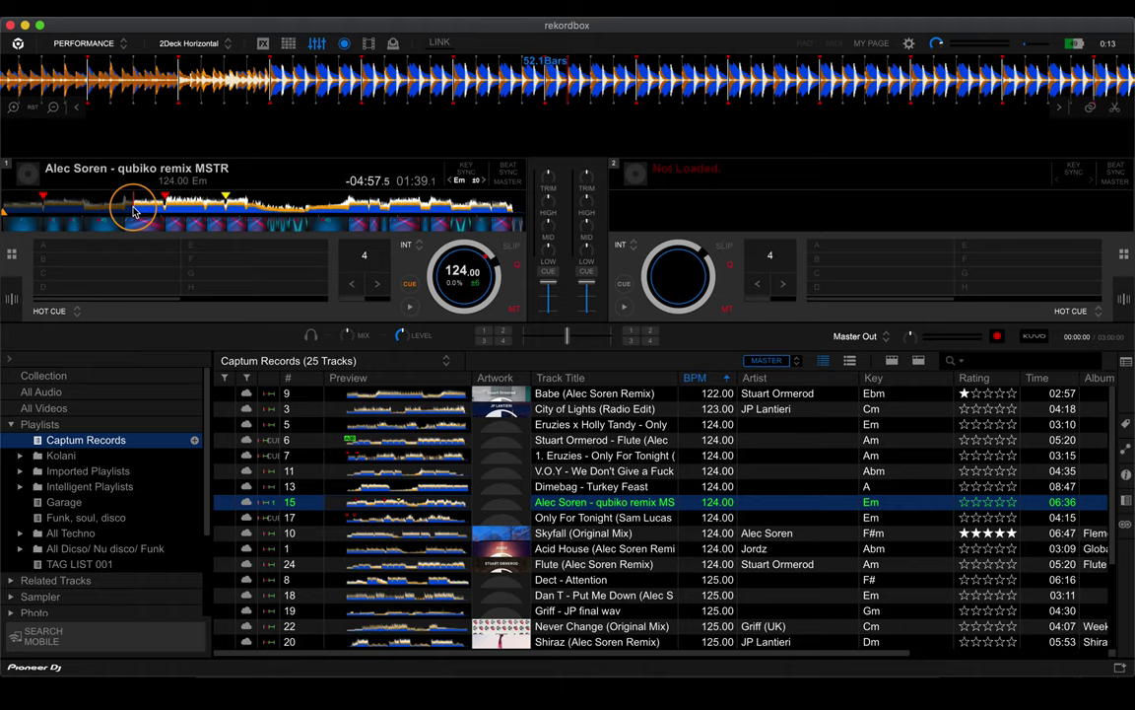
{"action": "left_click", "coordinate": [557, 444]}
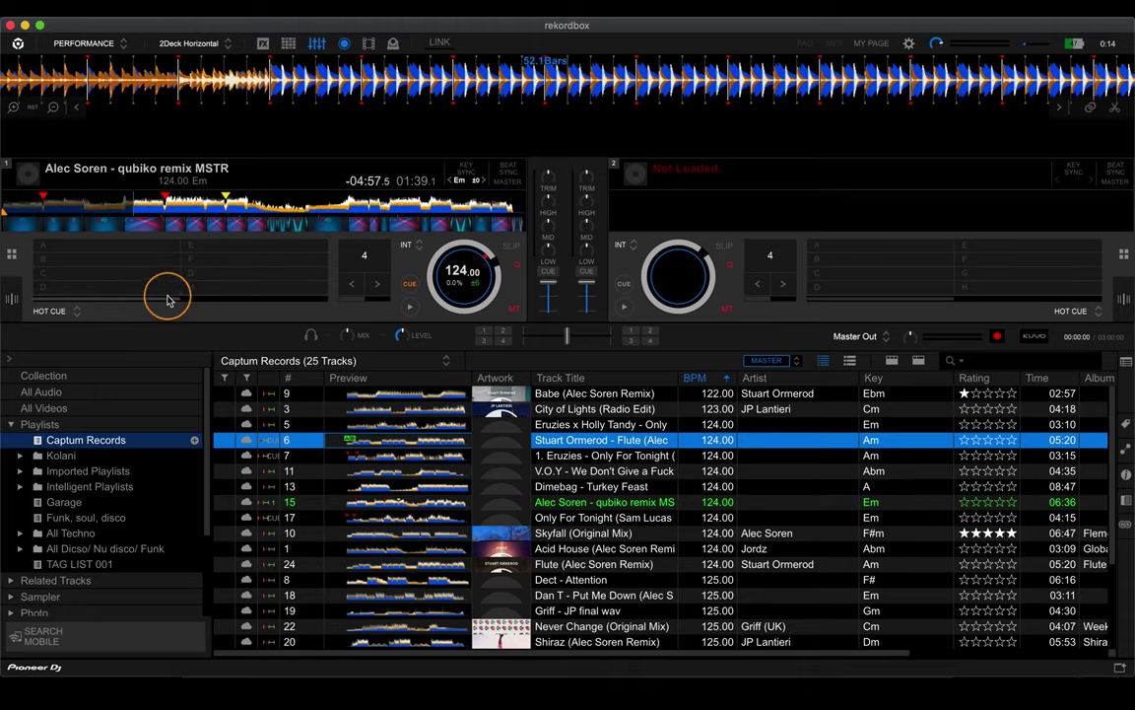
Switch from Performance mode to Export mode and back to Performance mode
{"action": "left_click", "coordinate": [106, 43]}
{"action": "left_click", "coordinate": [104, 61]}
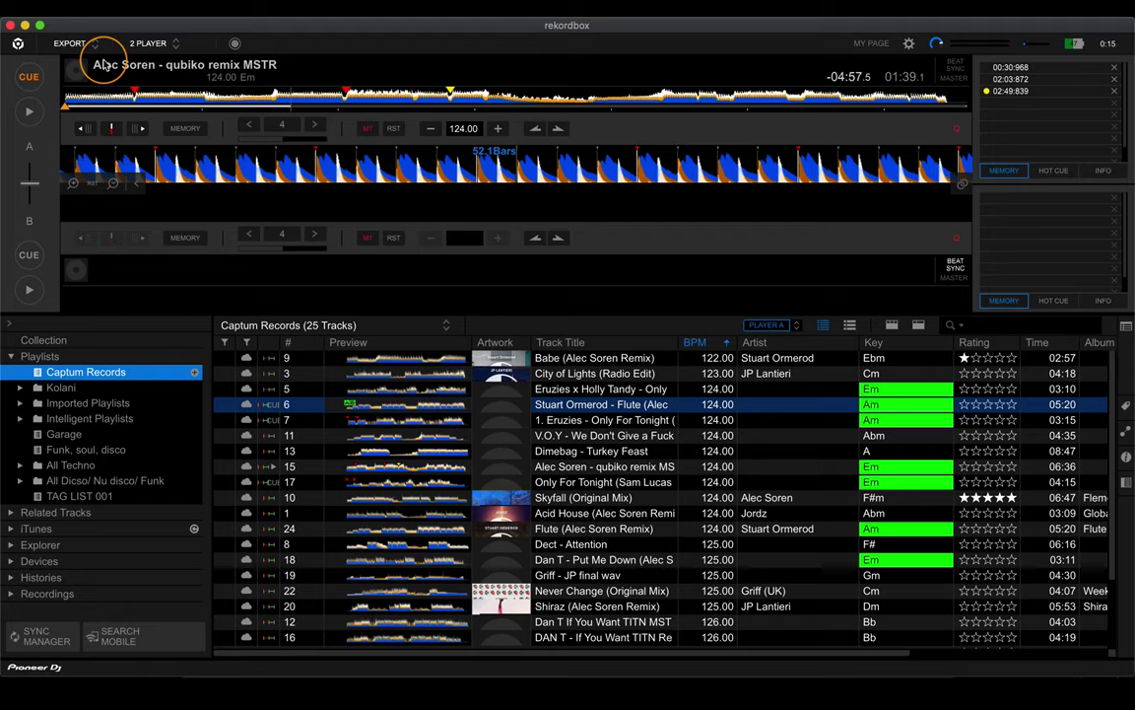
{"action": "left_click", "coordinate": [63, 44]}
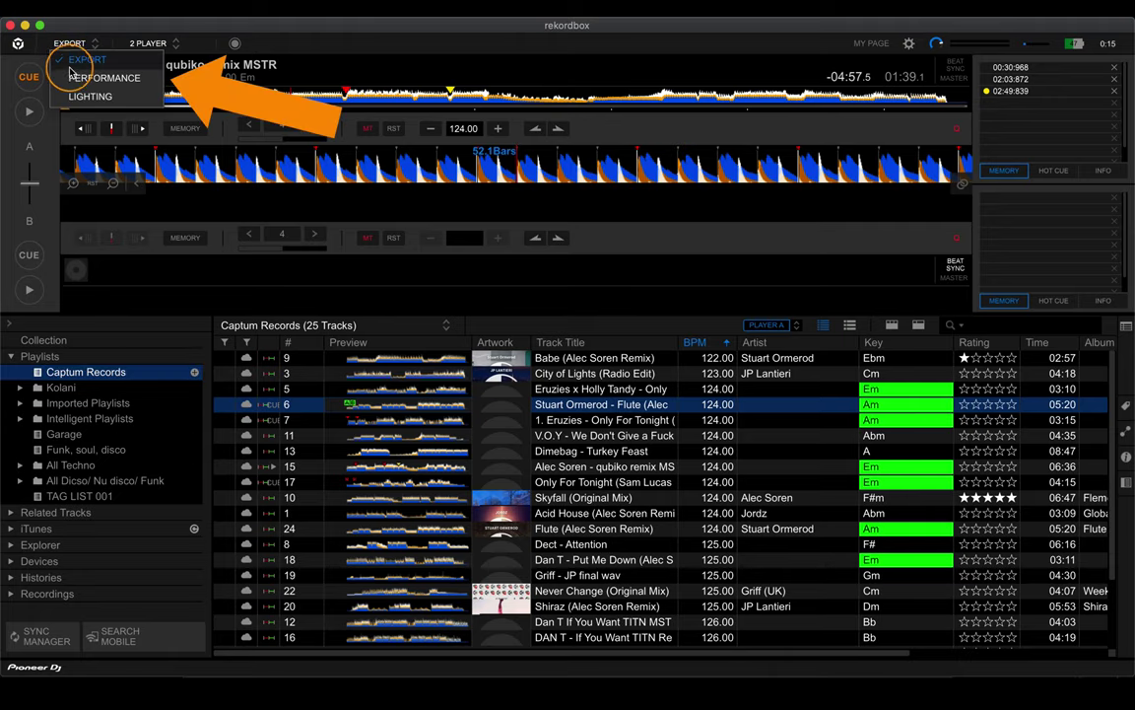
{"action": "left_click", "coordinate": [69, 79]}
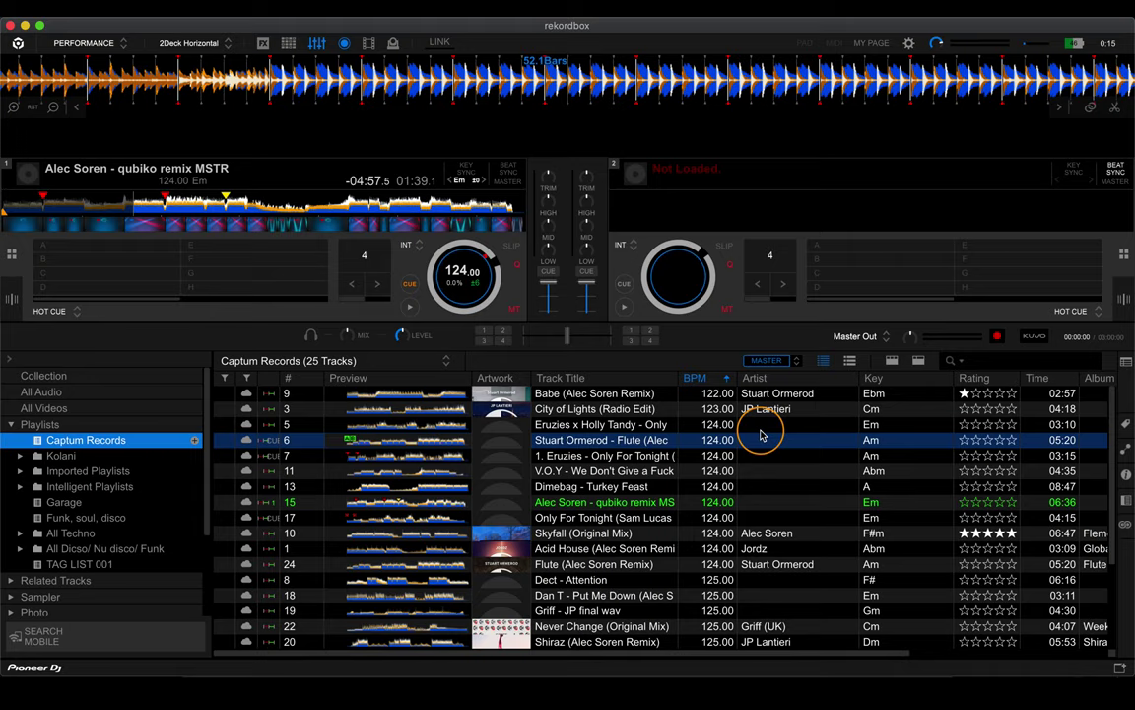
View the current subscription plan on the account page and open the web page for changing or cancelling it
{"action": "left_click", "coordinate": [872, 46]}
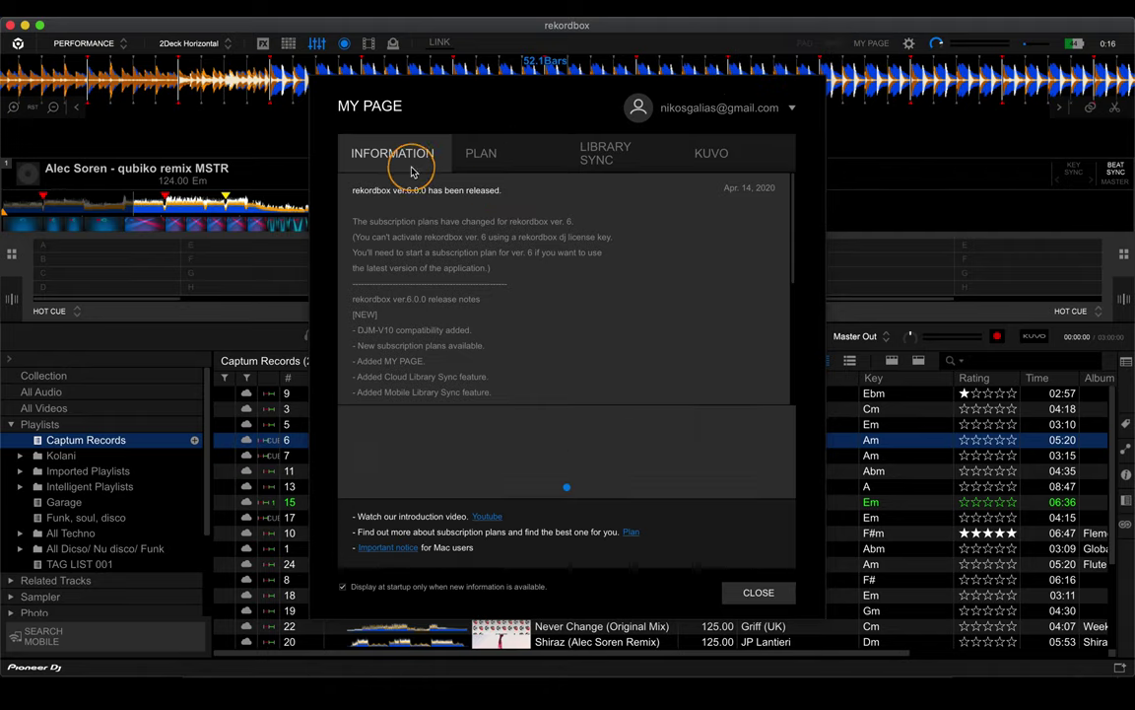
{"action": "left_click", "coordinate": [478, 155]}
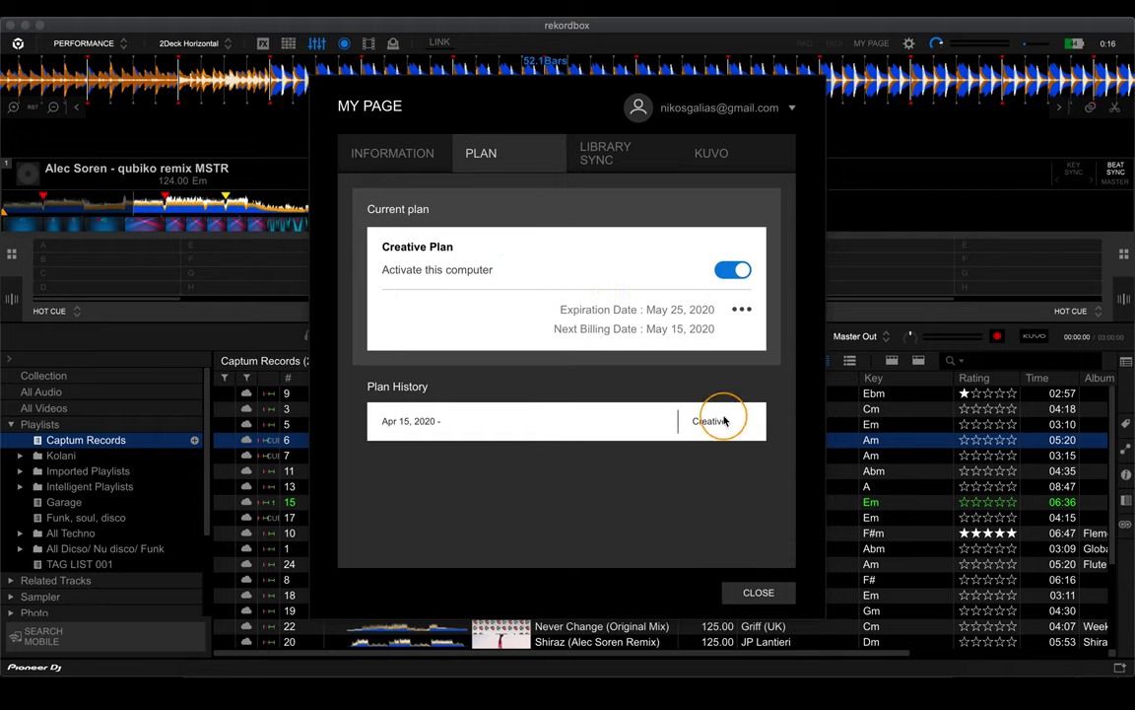
{"action": "left_click", "coordinate": [742, 309]}
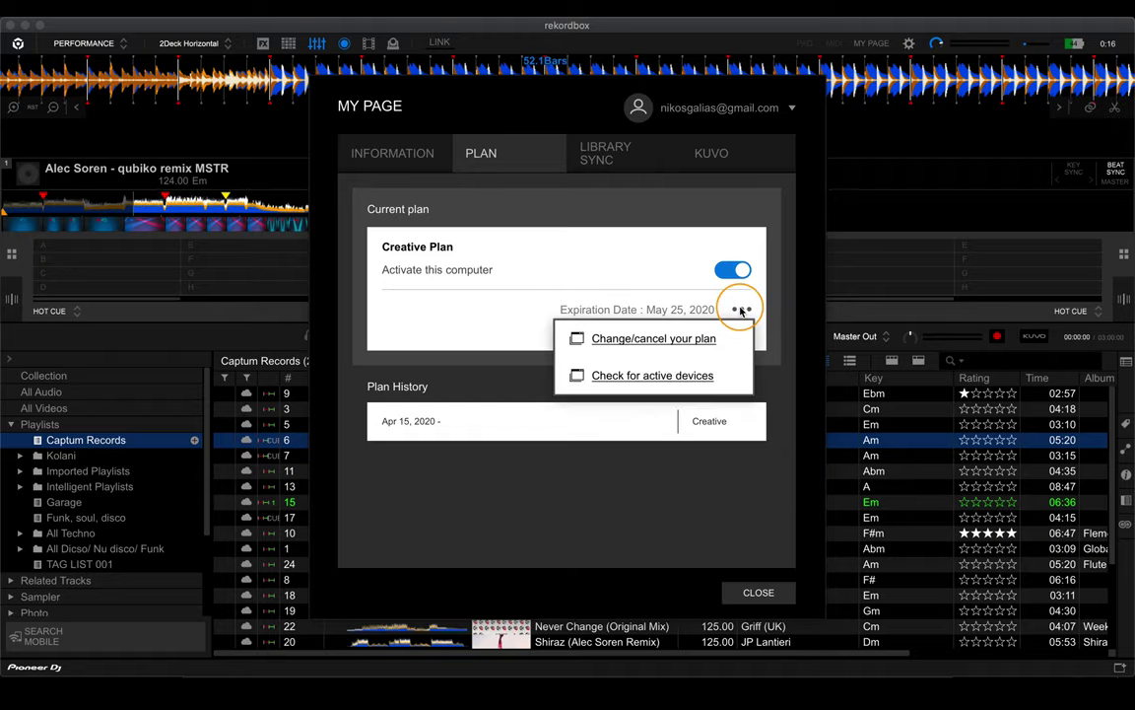
{"action": "left_click", "coordinate": [619, 341]}
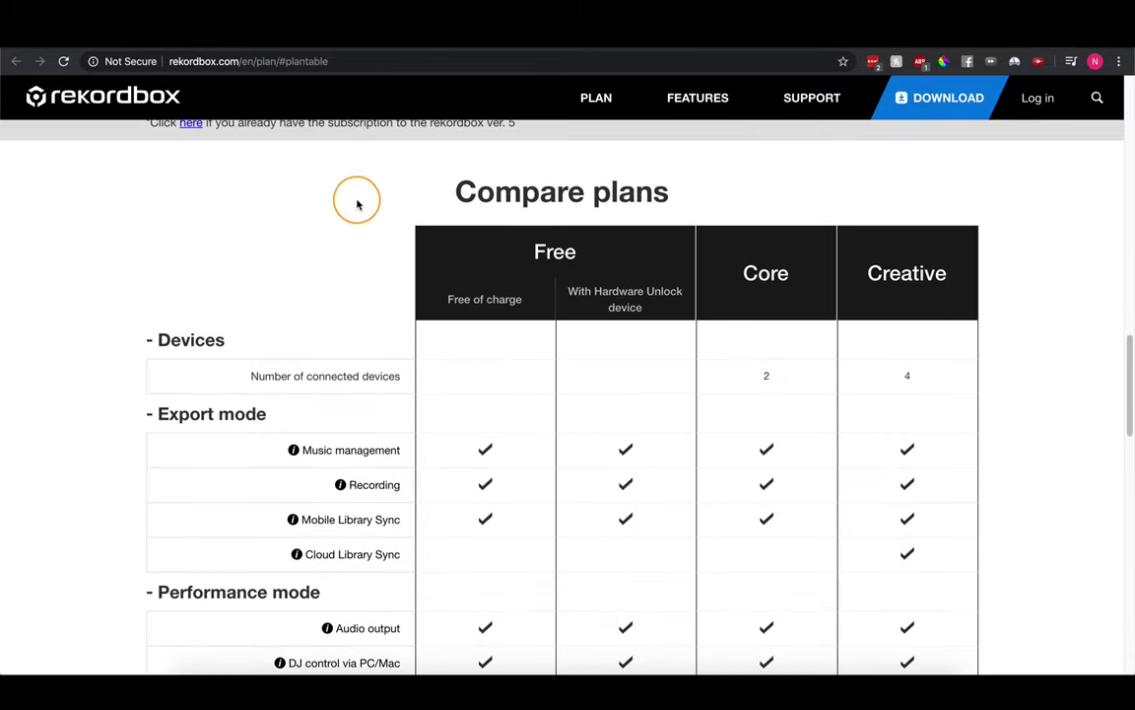
Examine the Export mode and Performance mode features in the plan comparison table, including the explanation for "Control with DJ gear"
{"action": "scroll", "coordinate": [716, 387], "scroll_direction": "down", "scroll_amount": 1}
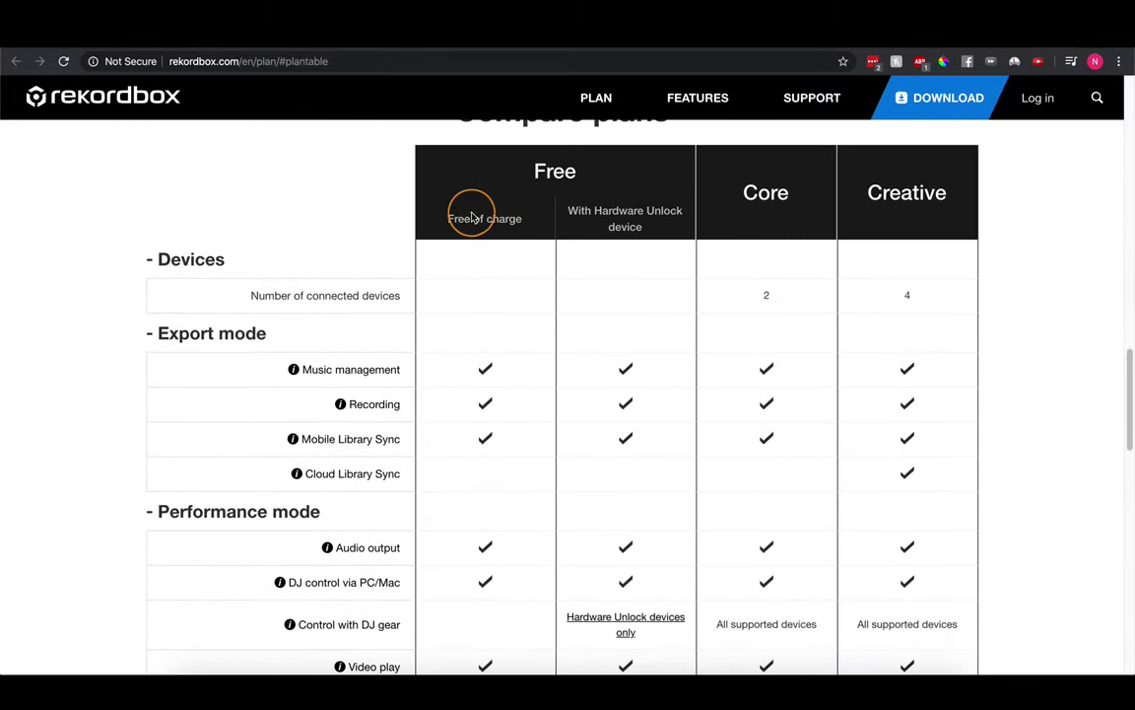
{"action": "scroll", "coordinate": [490, 216], "scroll_direction": "down", "scroll_amount": 2}
{"action": "scroll", "coordinate": [490, 217], "scroll_direction": "down", "scroll_amount": 1}
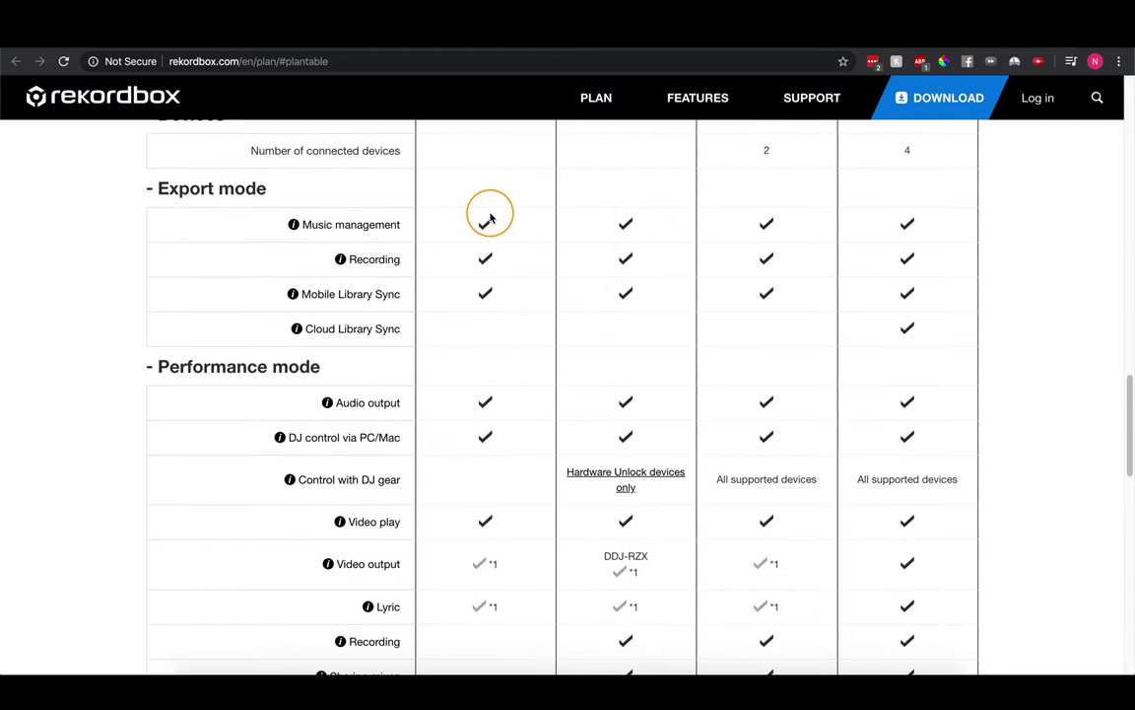
{"action": "scroll", "coordinate": [489, 212], "scroll_direction": "down", "scroll_amount": 2}
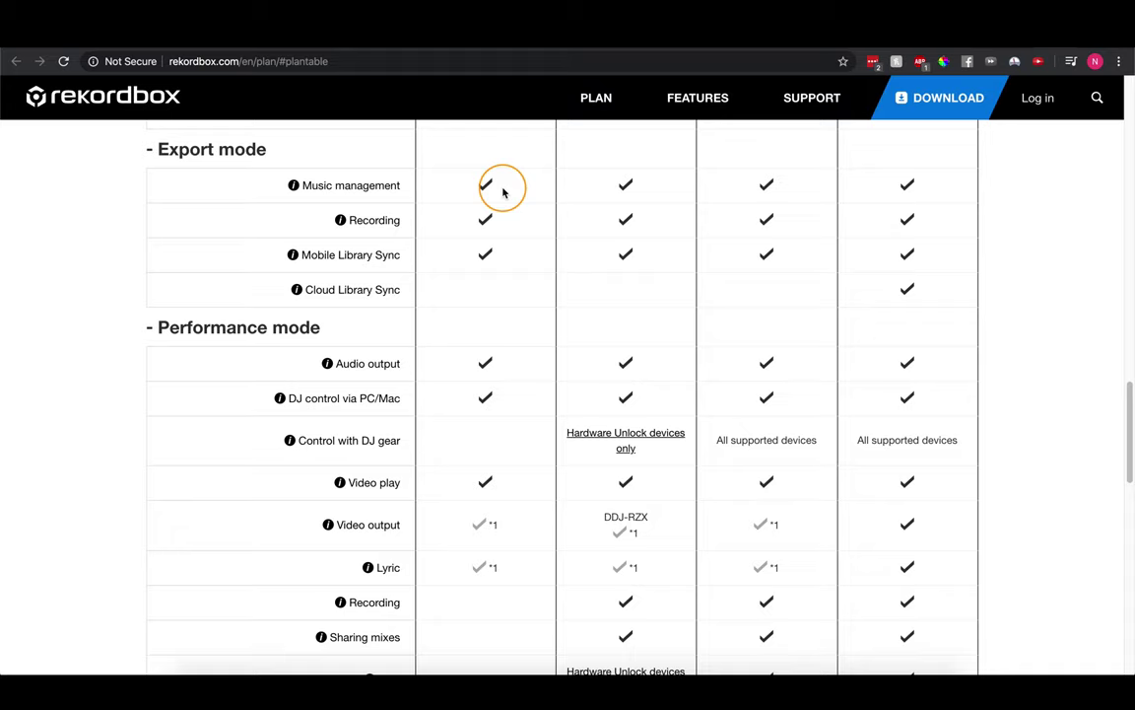
{"action": "scroll", "coordinate": [503, 192], "scroll_direction": "up", "scroll_amount": 3}
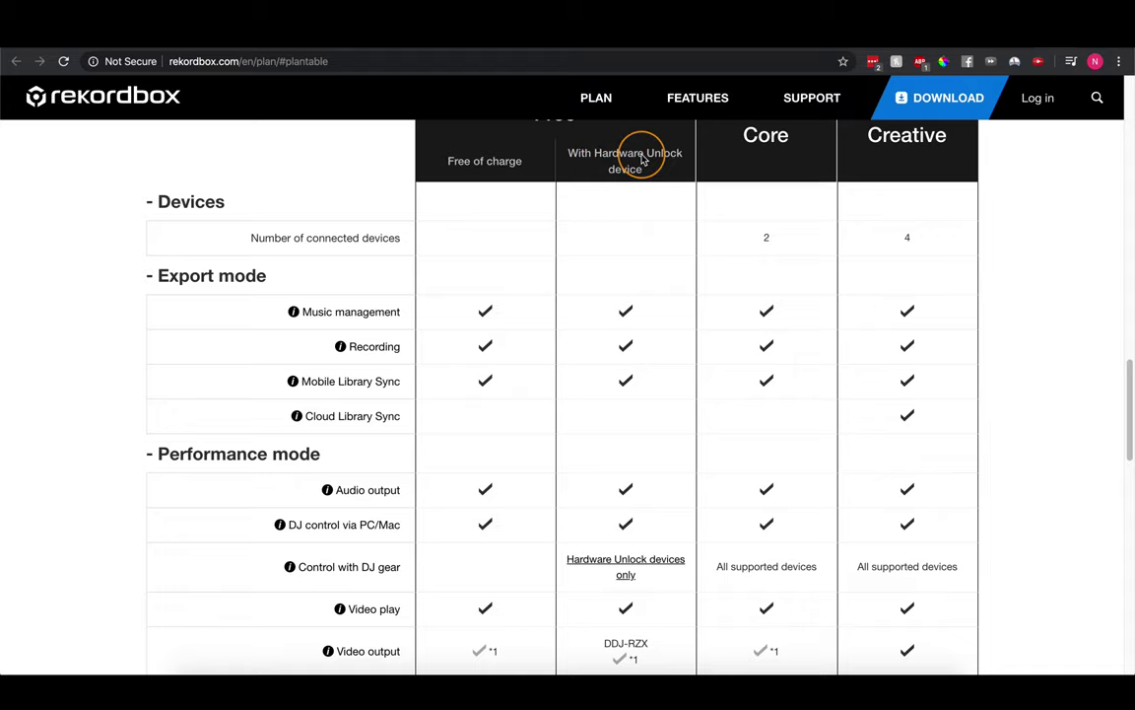
{"action": "scroll", "coordinate": [642, 159], "scroll_direction": "down", "scroll_amount": 8}
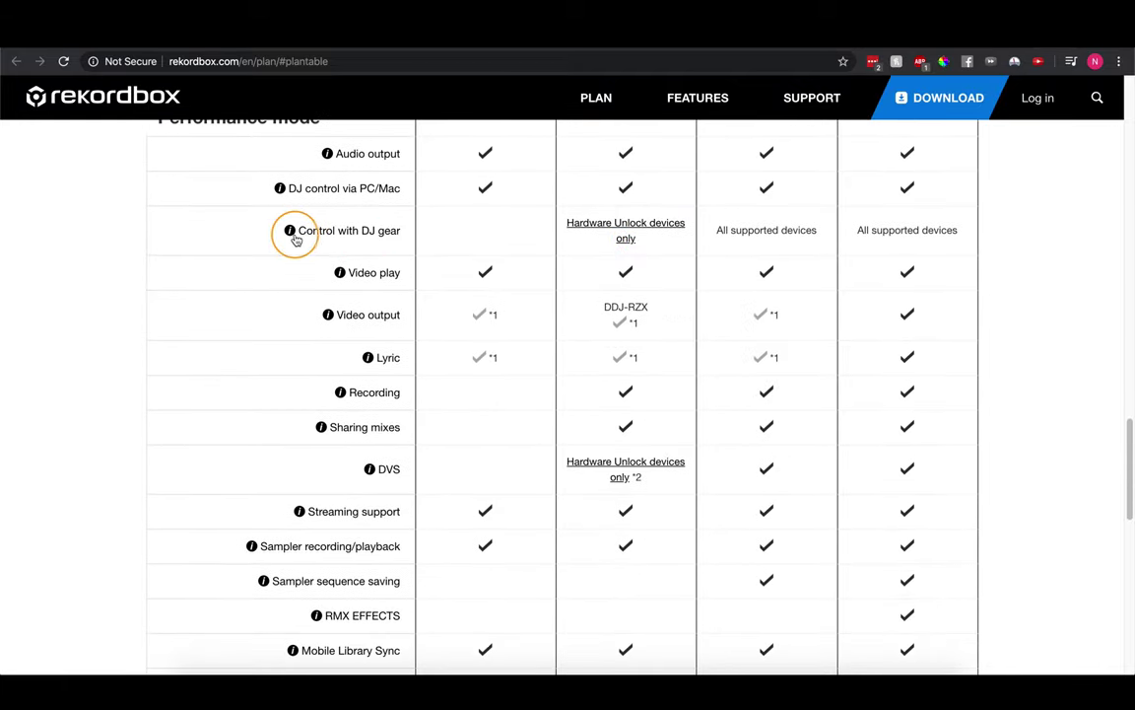
{"action": "left_click", "coordinate": [291, 232]}
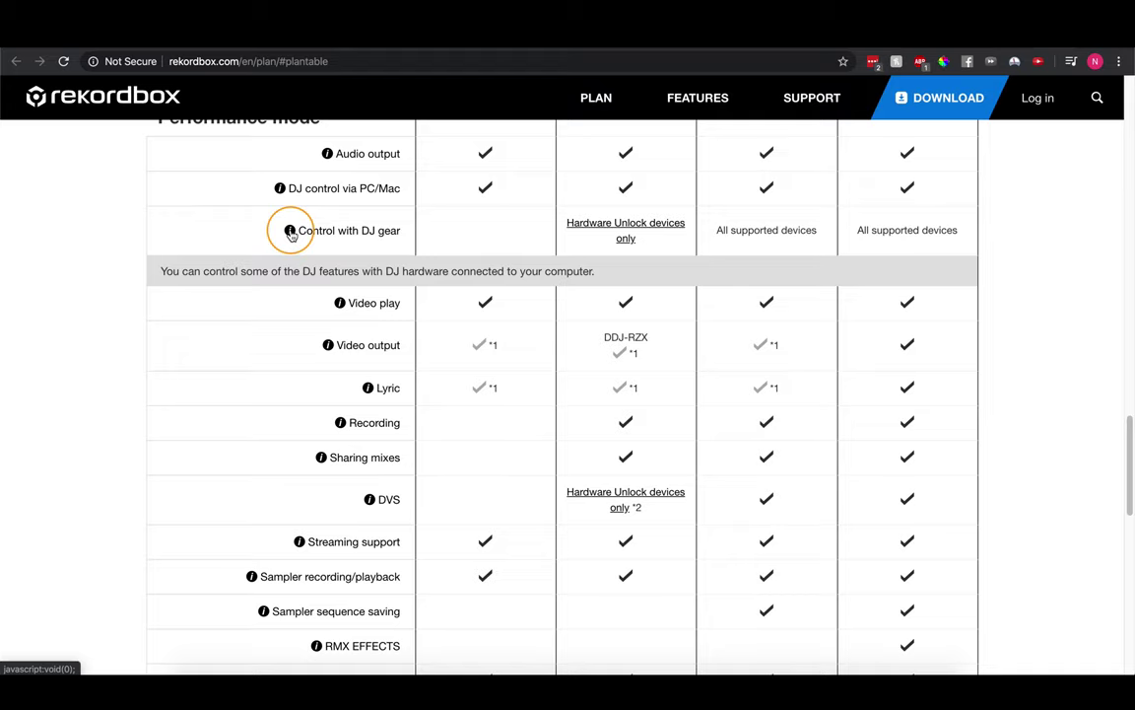
{"action": "left_click", "coordinate": [291, 233]}
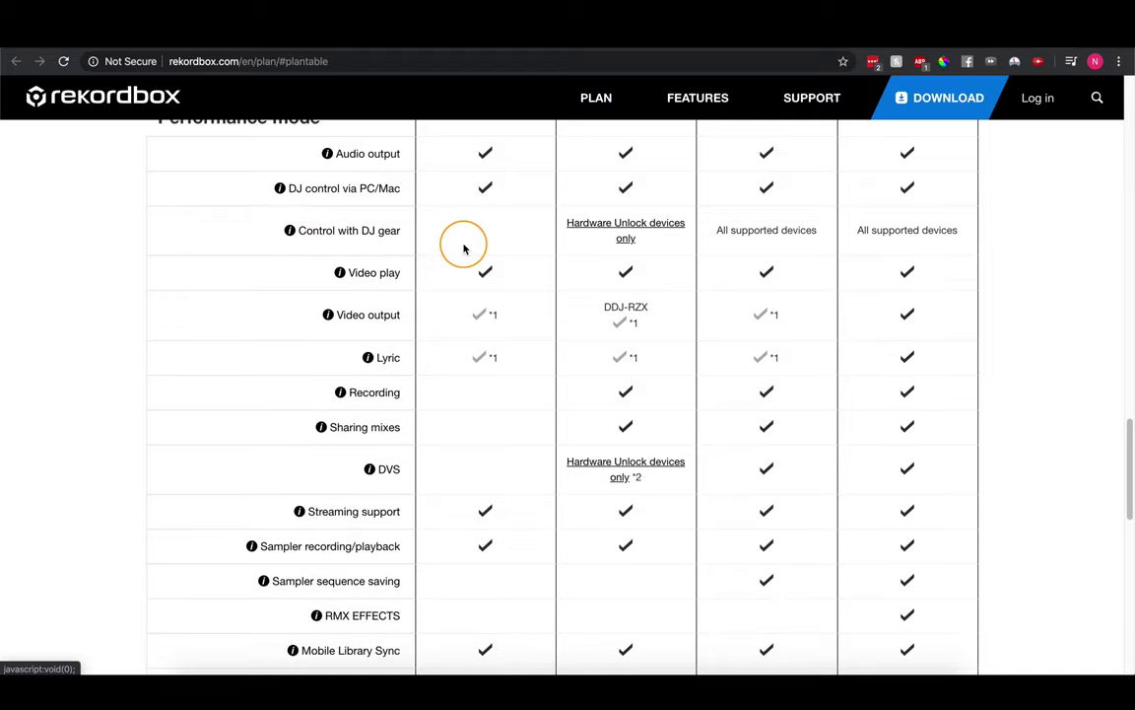
Compare the remaining Performance mode features across the Free, Core and Creative plans and return to the start of the comparison table
{"action": "scroll", "coordinate": [552, 326], "scroll_direction": "down", "scroll_amount": 2}
{"action": "scroll", "coordinate": [579, 374], "scroll_direction": "down", "scroll_amount": 5}
{"action": "scroll", "coordinate": [581, 392], "scroll_direction": "up", "scroll_amount": 6}
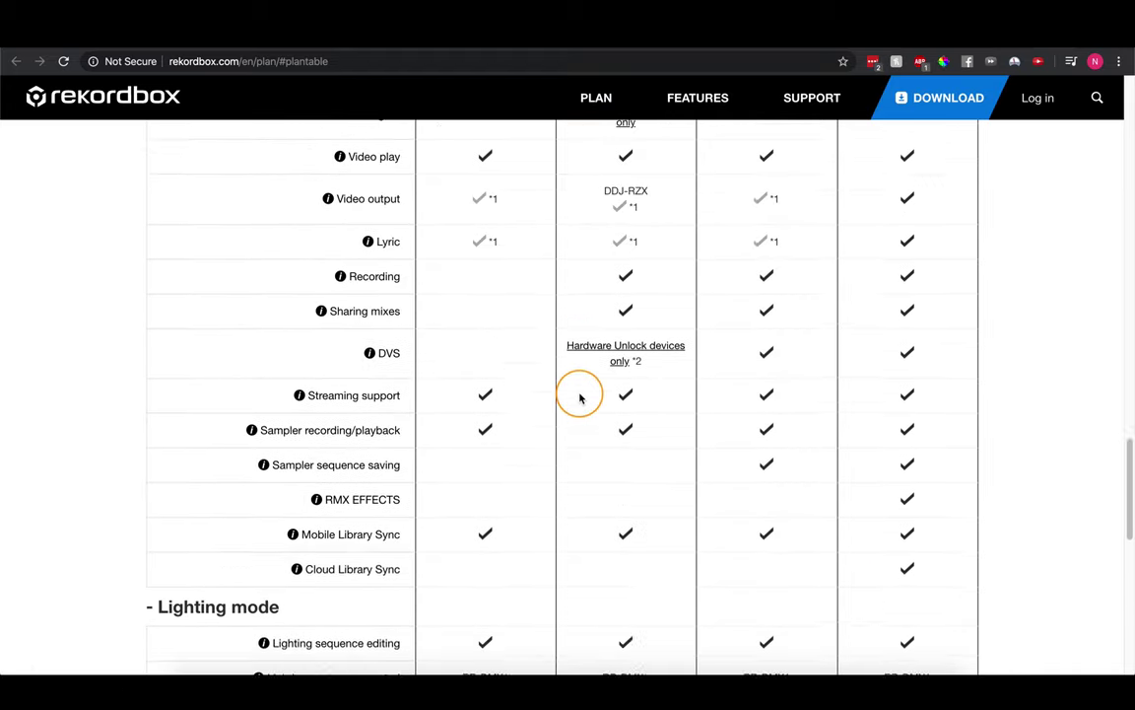
{"action": "scroll", "coordinate": [579, 397], "scroll_direction": "down", "scroll_amount": 1}
{"action": "scroll", "coordinate": [580, 397], "scroll_direction": "up", "scroll_amount": 1}
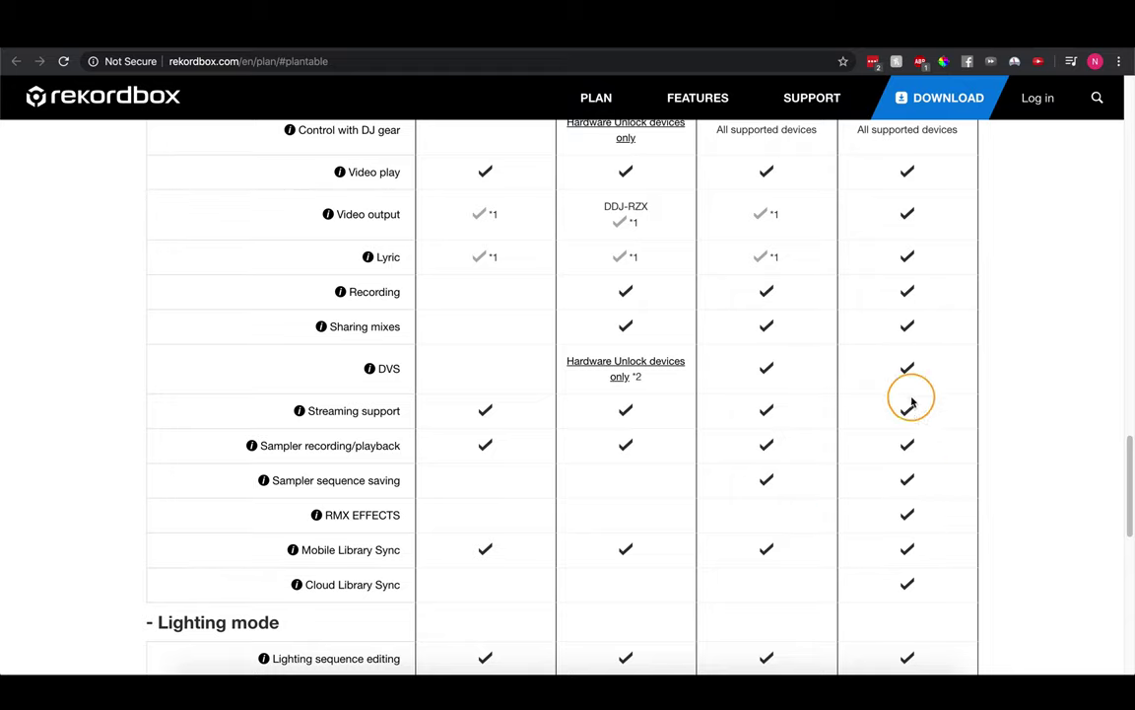
{"action": "scroll", "coordinate": [908, 394], "scroll_direction": "up", "scroll_amount": 10}
{"action": "scroll", "coordinate": [910, 343], "scroll_direction": "down", "scroll_amount": 2}
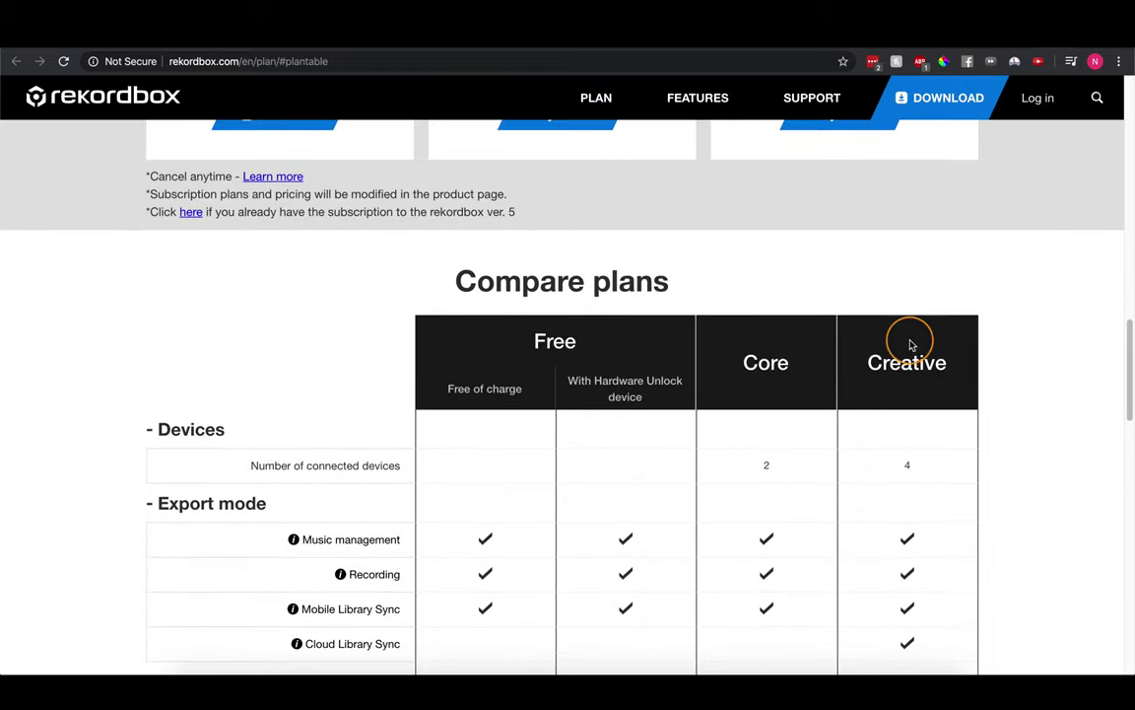
Examine the Creative plan's Export, Performance and Lighting mode features in the comparison table against the Free and Core plans
{"action": "scroll", "coordinate": [912, 339], "scroll_direction": "down", "scroll_amount": 3}
{"action": "scroll", "coordinate": [905, 352], "scroll_direction": "down", "scroll_amount": 3}
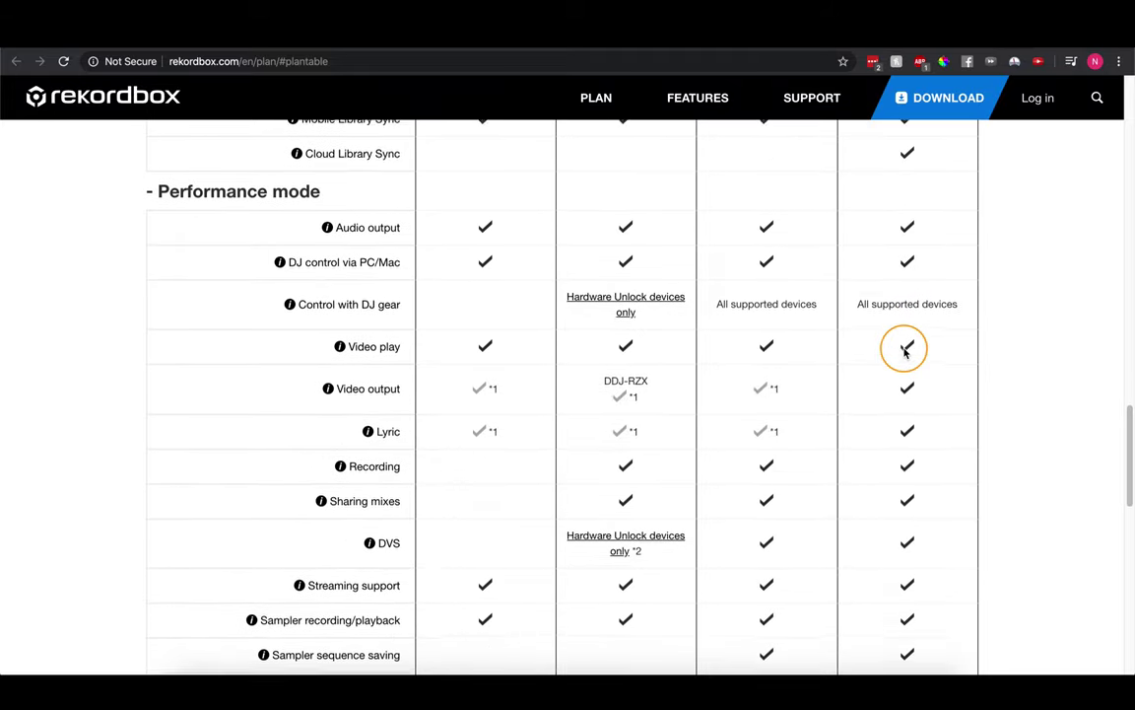
{"action": "scroll", "coordinate": [660, 473], "scroll_direction": "down", "scroll_amount": 2}
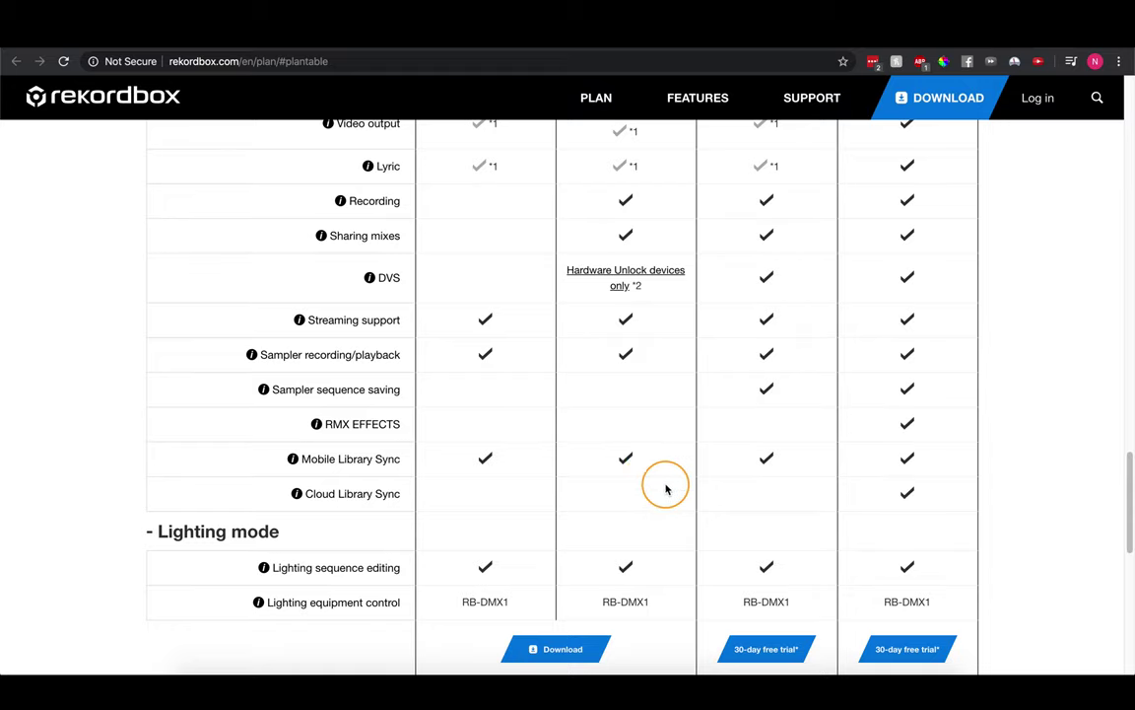
{"action": "scroll", "coordinate": [740, 497], "scroll_direction": "up", "scroll_amount": 5}
{"action": "scroll", "coordinate": [742, 496], "scroll_direction": "up", "scroll_amount": 4}
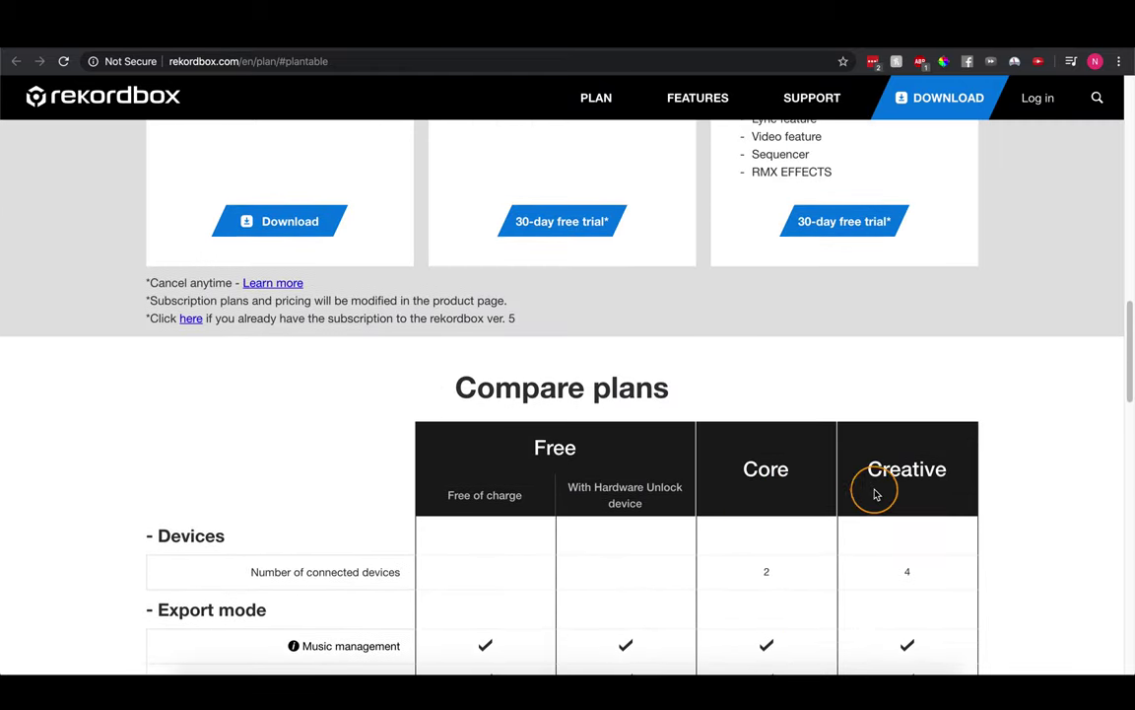
{"action": "left_click_drag", "start_coordinate": [861, 471], "coordinate": [950, 463]}
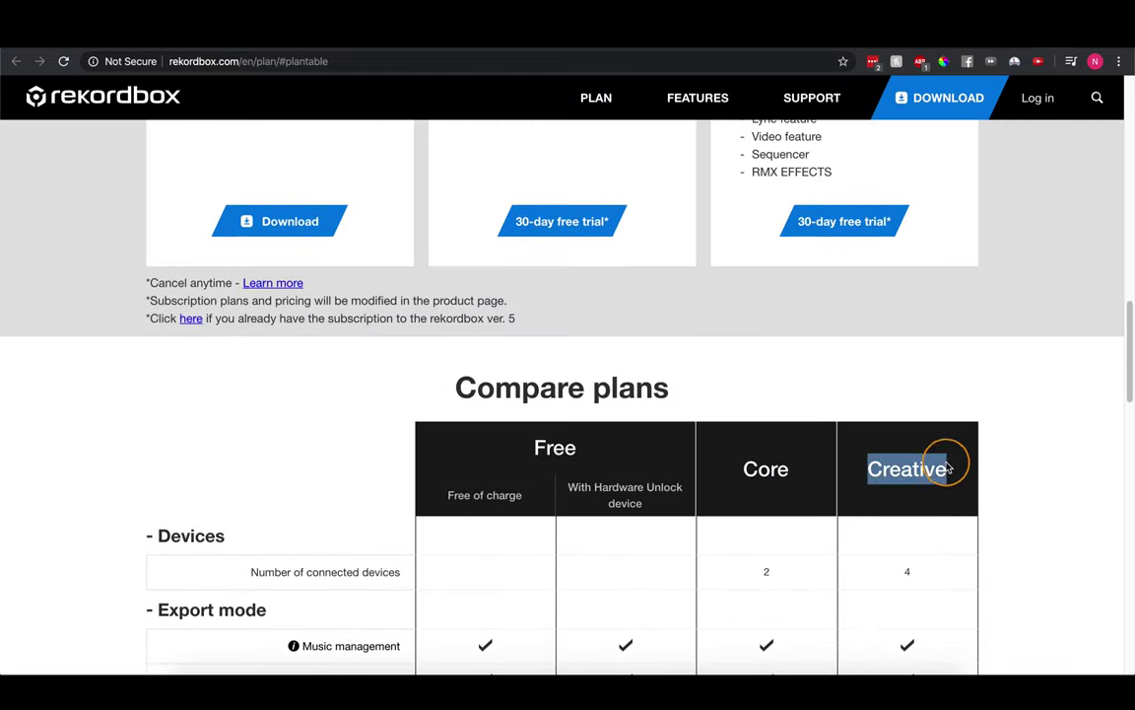
{"action": "scroll", "coordinate": [957, 471], "scroll_direction": "down", "scroll_amount": 8}
{"action": "scroll", "coordinate": [957, 471], "scroll_direction": "down", "scroll_amount": 4}
Compare the introductory and regular monthly prices of the Core and Creative plans, including the offer's end date
{"action": "scroll", "coordinate": [957, 471], "scroll_direction": "up", "scroll_amount": 18}
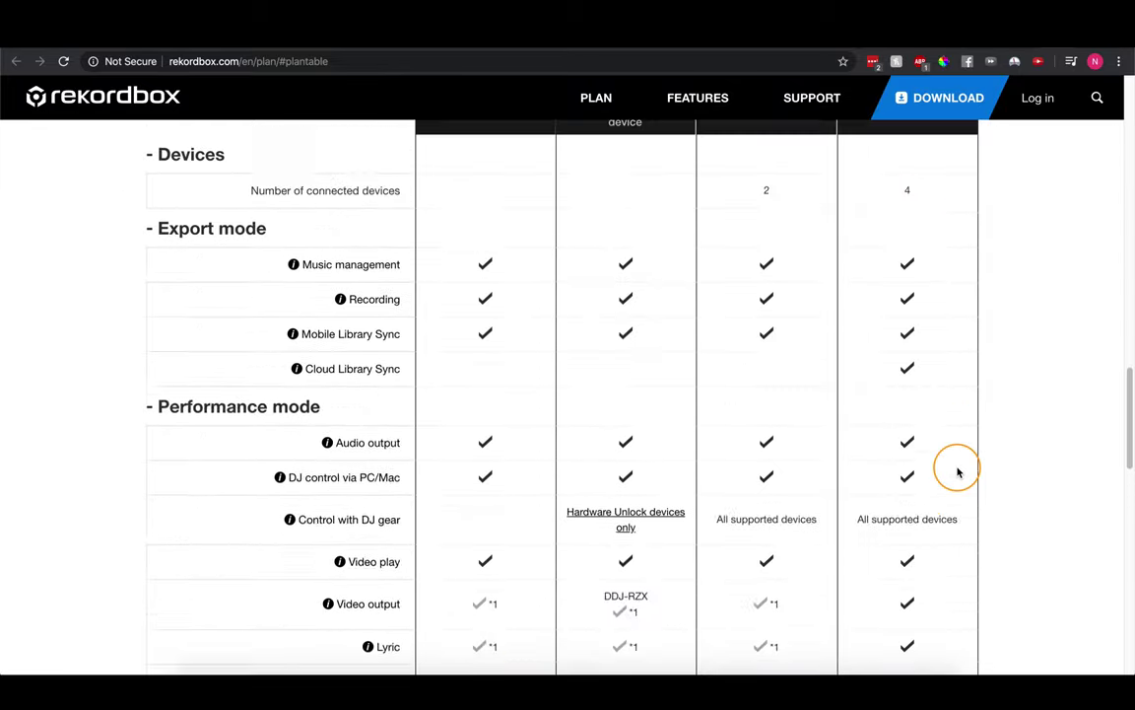
{"action": "scroll", "coordinate": [957, 473], "scroll_direction": "down", "scroll_amount": 1}
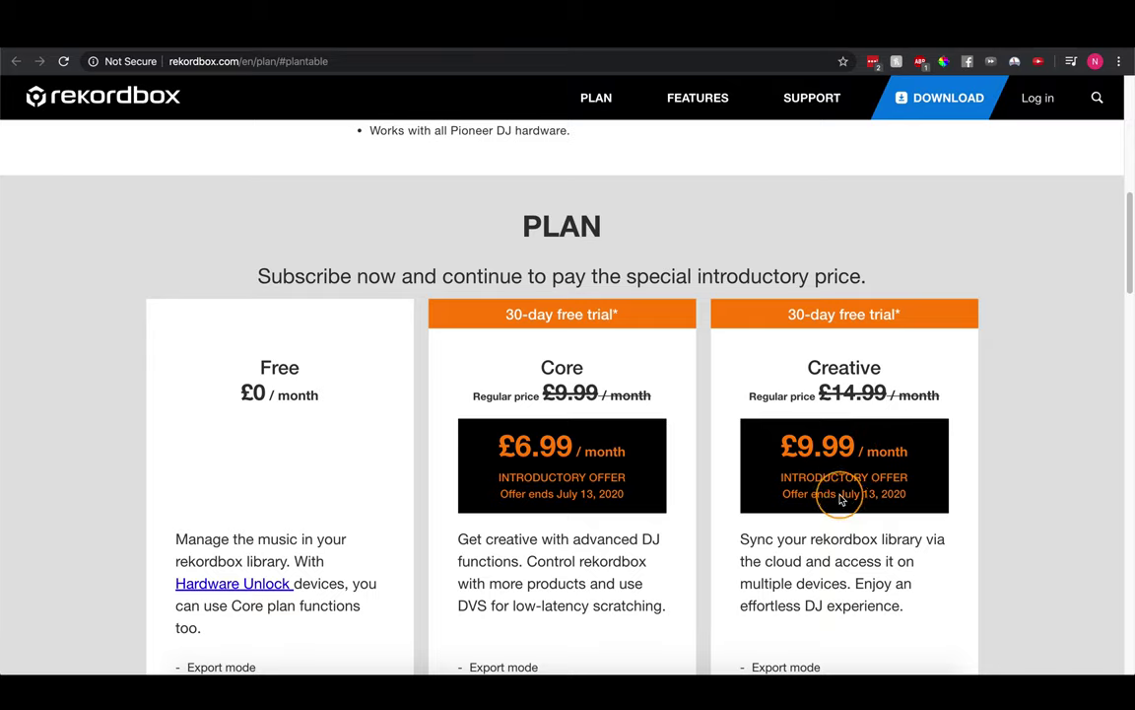
{"action": "left_click_drag", "start_coordinate": [843, 498], "coordinate": [892, 501]}
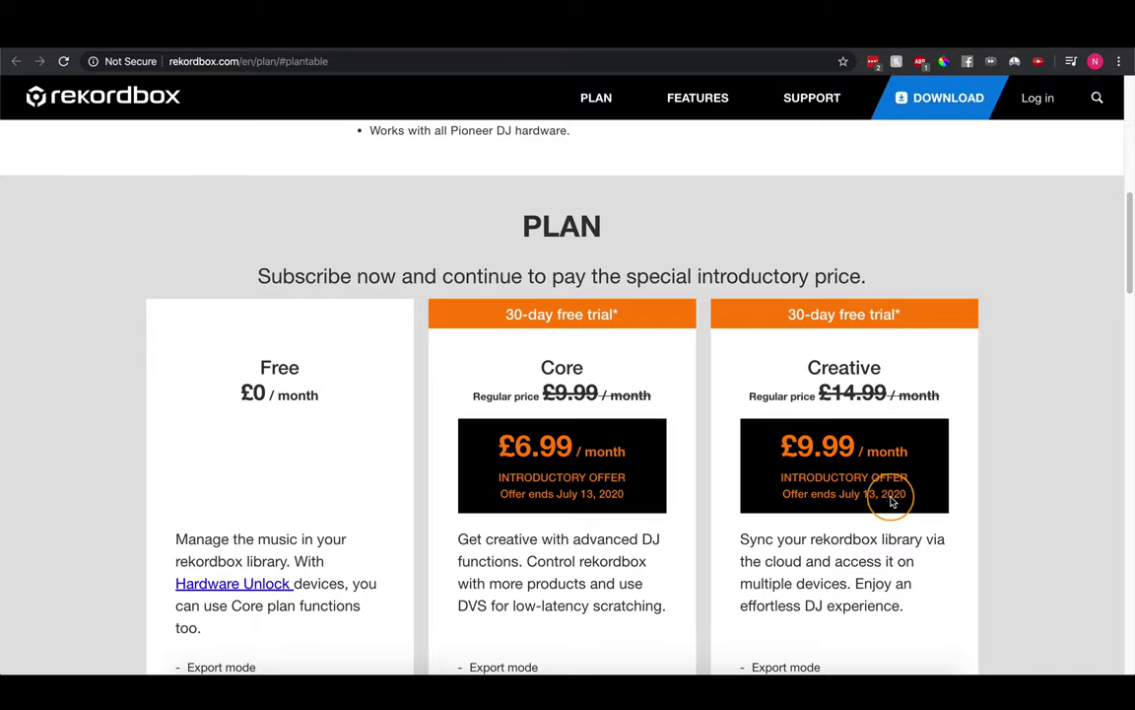
{"action": "left_click_drag", "start_coordinate": [783, 444], "coordinate": [920, 447]}
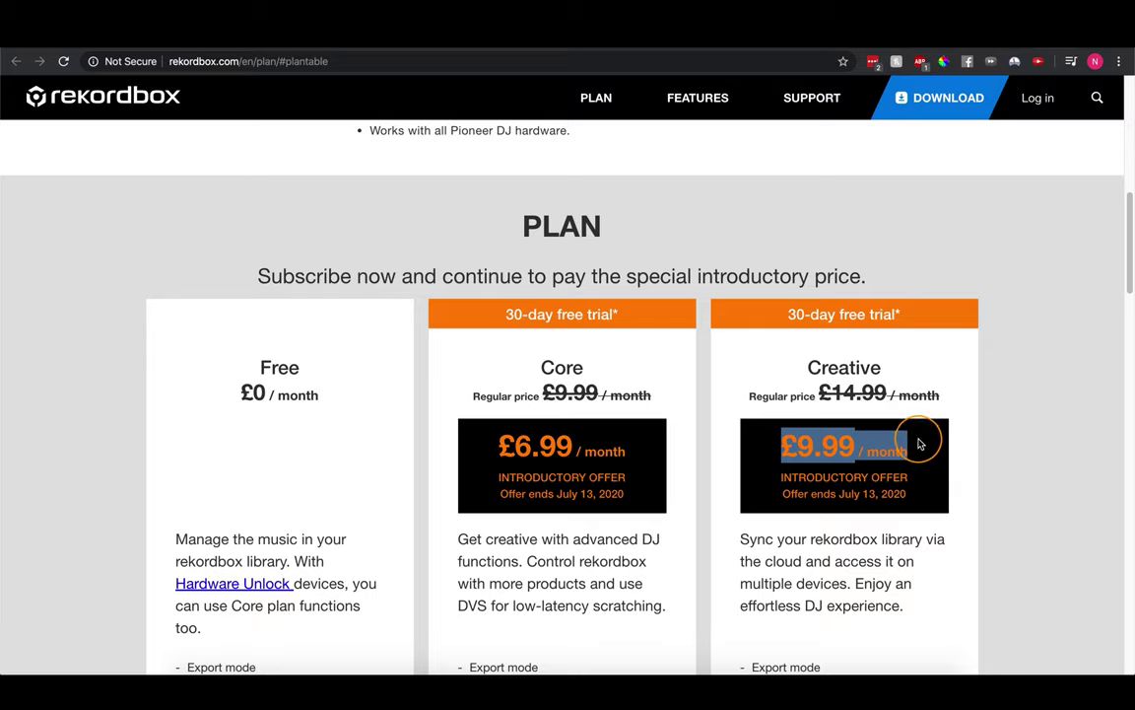
{"action": "left_click_drag", "start_coordinate": [833, 393], "coordinate": [897, 431]}
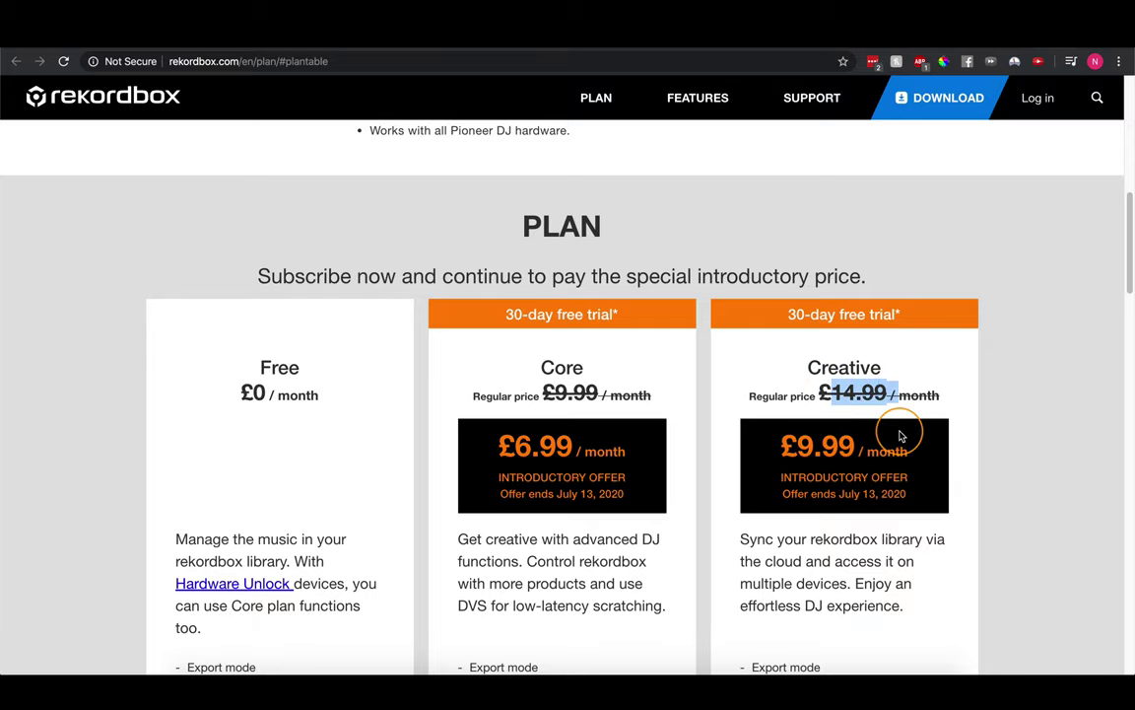
{"action": "left_click", "coordinate": [816, 464]}
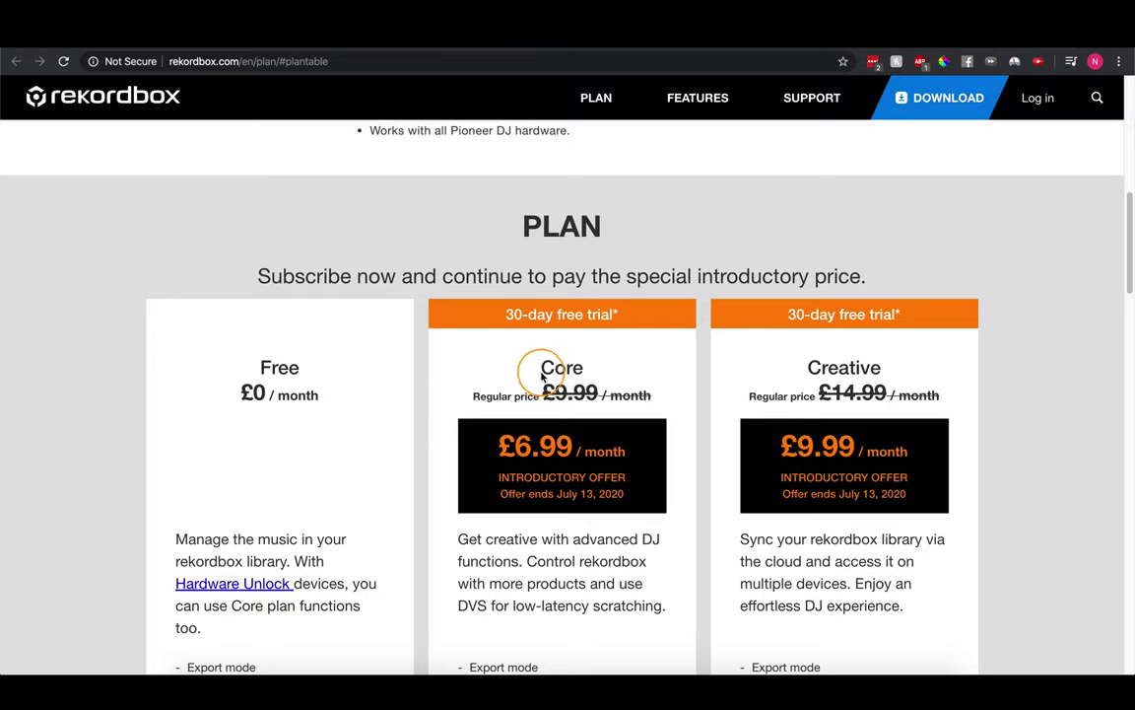
{"action": "left_click_drag", "start_coordinate": [515, 451], "coordinate": [564, 450]}
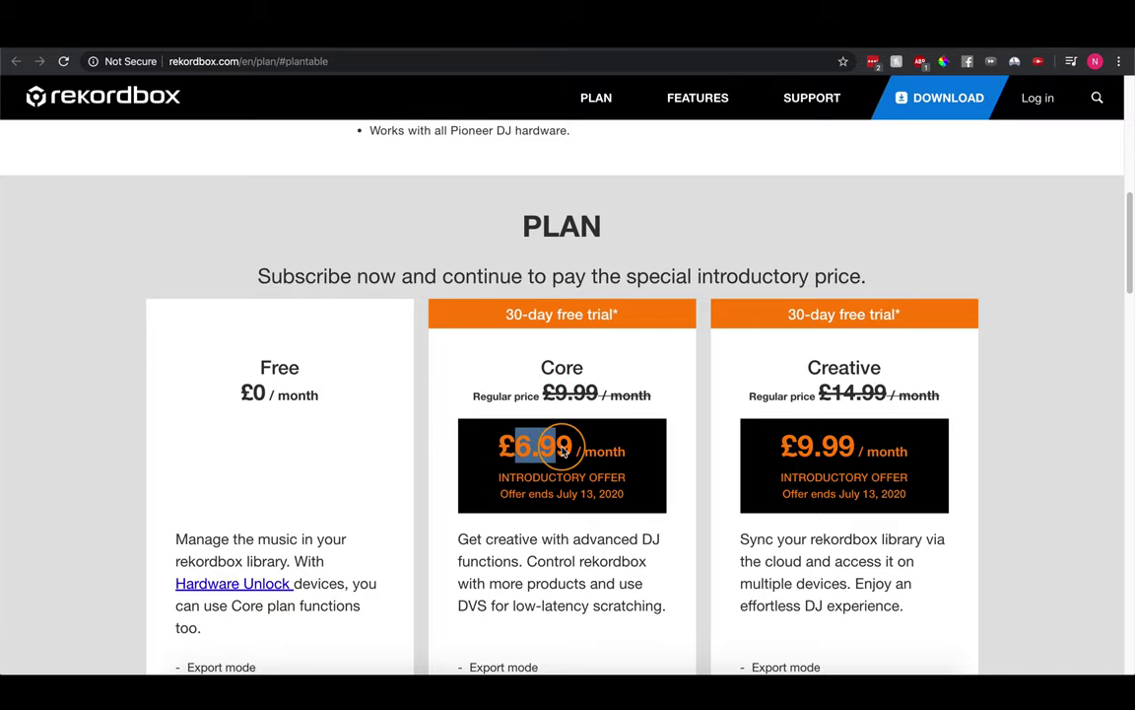
{"action": "left_click", "coordinate": [565, 423]}
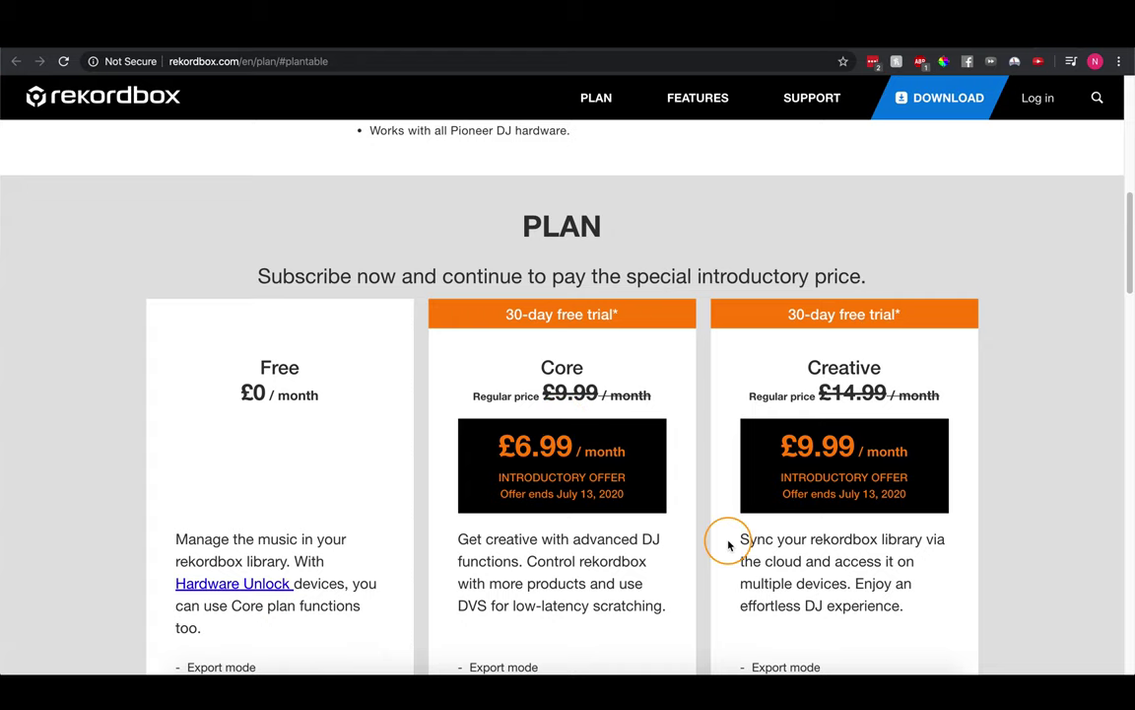
Compare the feature lists on the Core and Creative plan cards and revisit the detailed comparison table
{"action": "scroll", "coordinate": [727, 540], "scroll_direction": "down", "scroll_amount": 5}
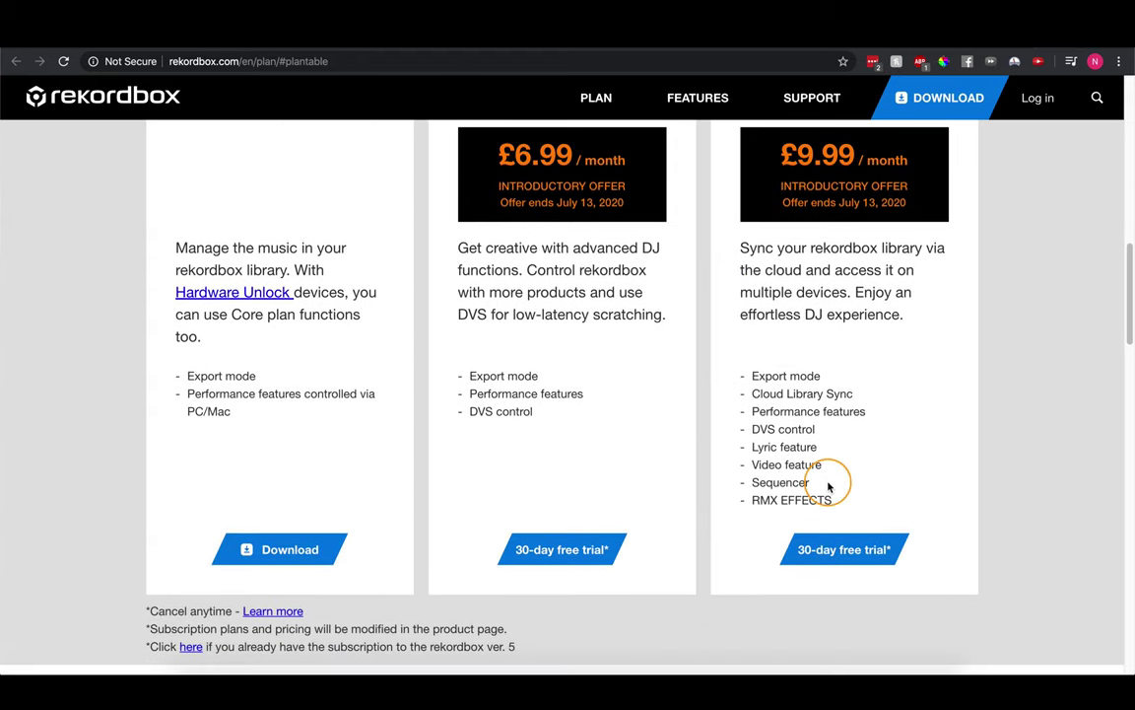
{"action": "left_click_drag", "start_coordinate": [865, 515], "coordinate": [736, 363]}
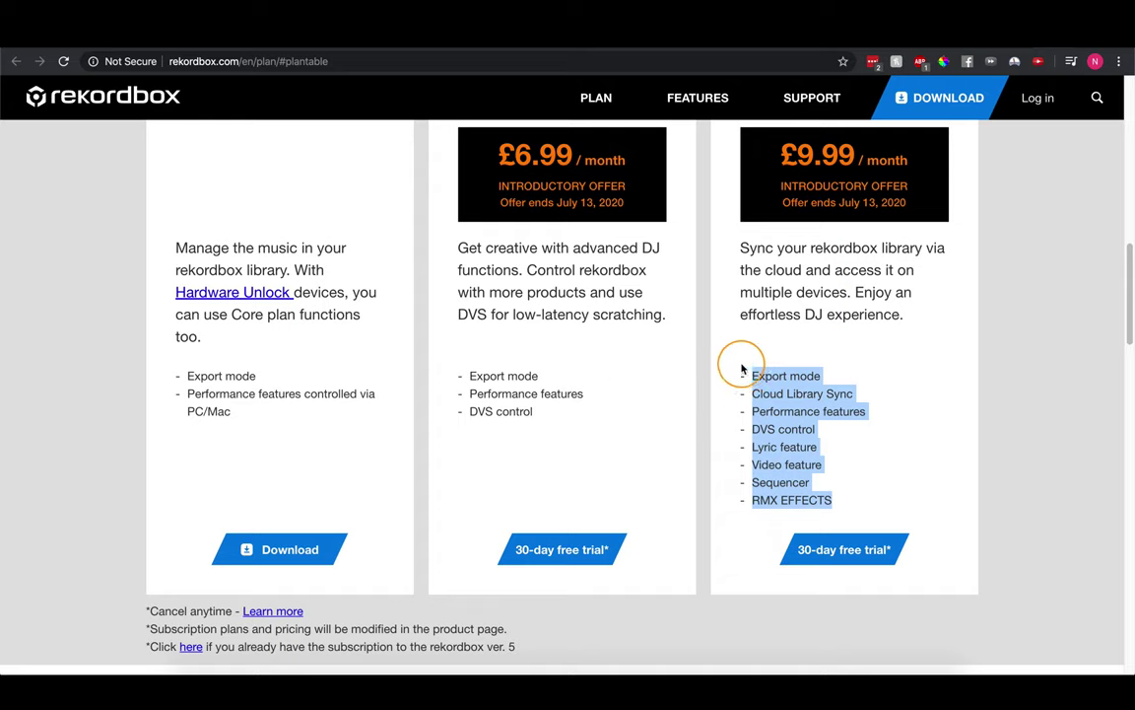
{"action": "left_click_drag", "start_coordinate": [567, 433], "coordinate": [456, 355]}
{"action": "left_click", "coordinate": [524, 488]}
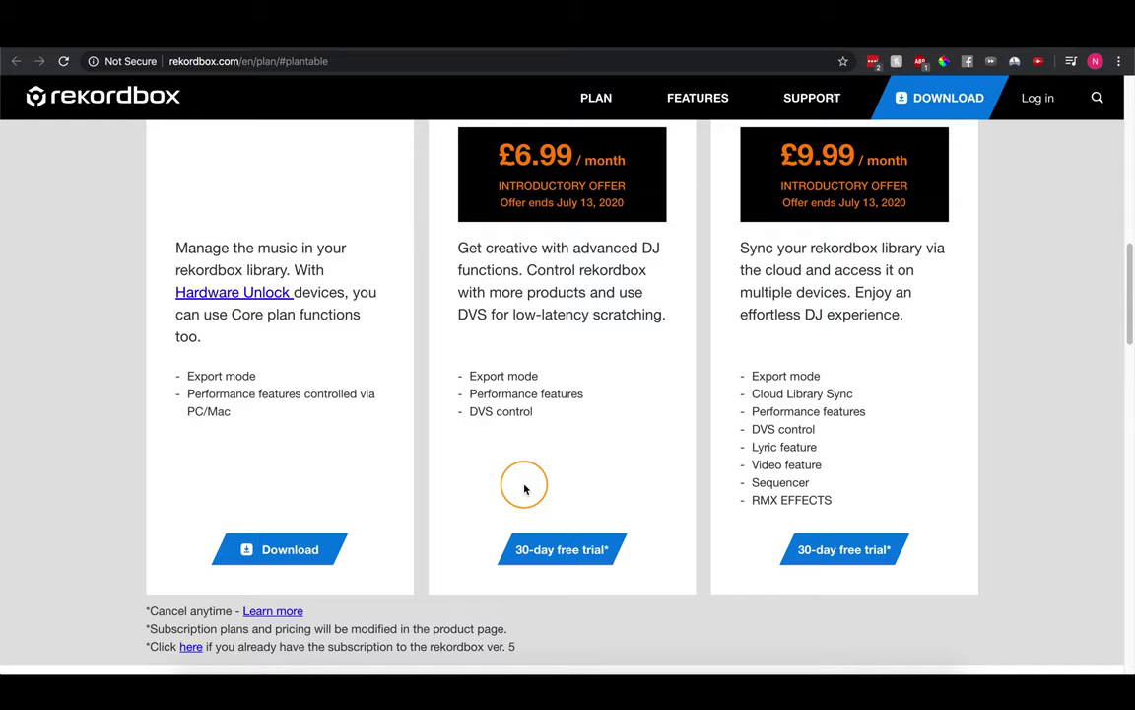
{"action": "left_click_drag", "start_coordinate": [525, 489], "coordinate": [459, 370]}
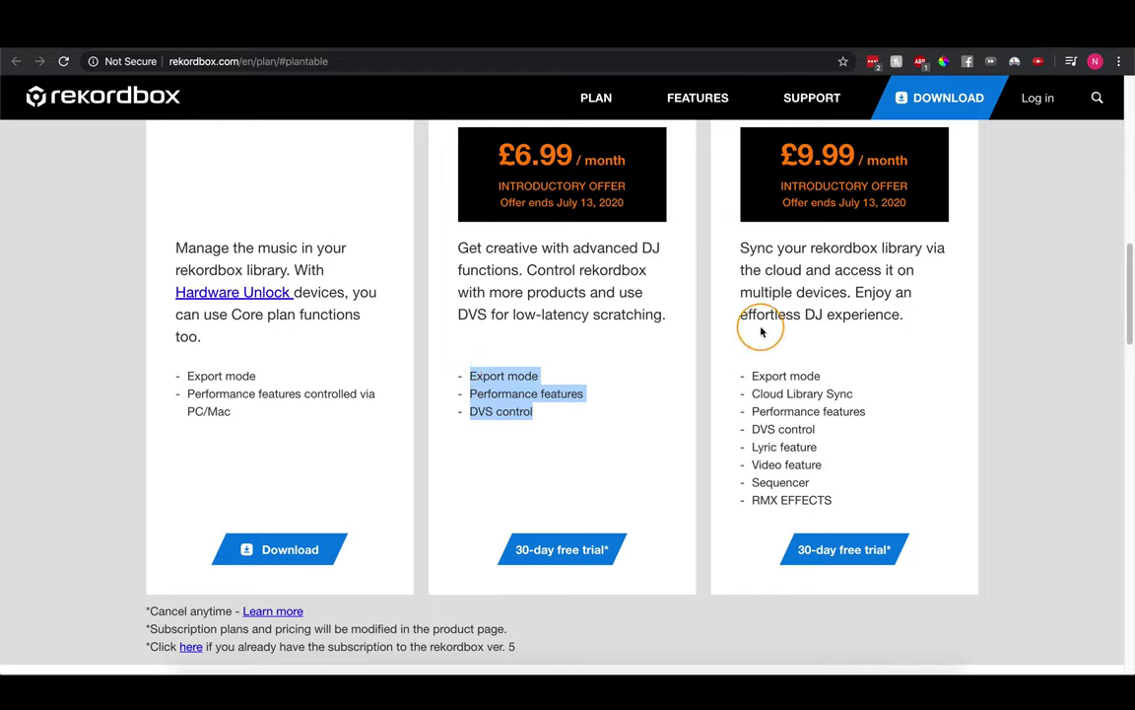
{"action": "left_click_drag", "start_coordinate": [725, 372], "coordinate": [831, 506]}
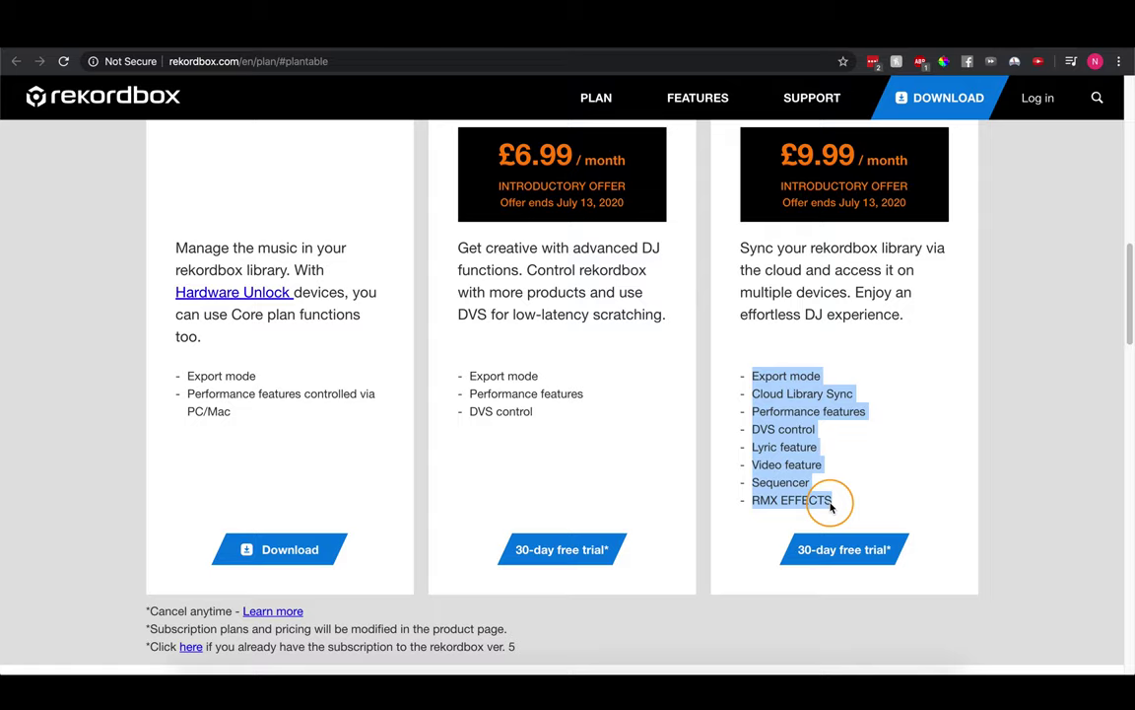
{"action": "scroll", "coordinate": [831, 506], "scroll_direction": "down", "scroll_amount": 12}
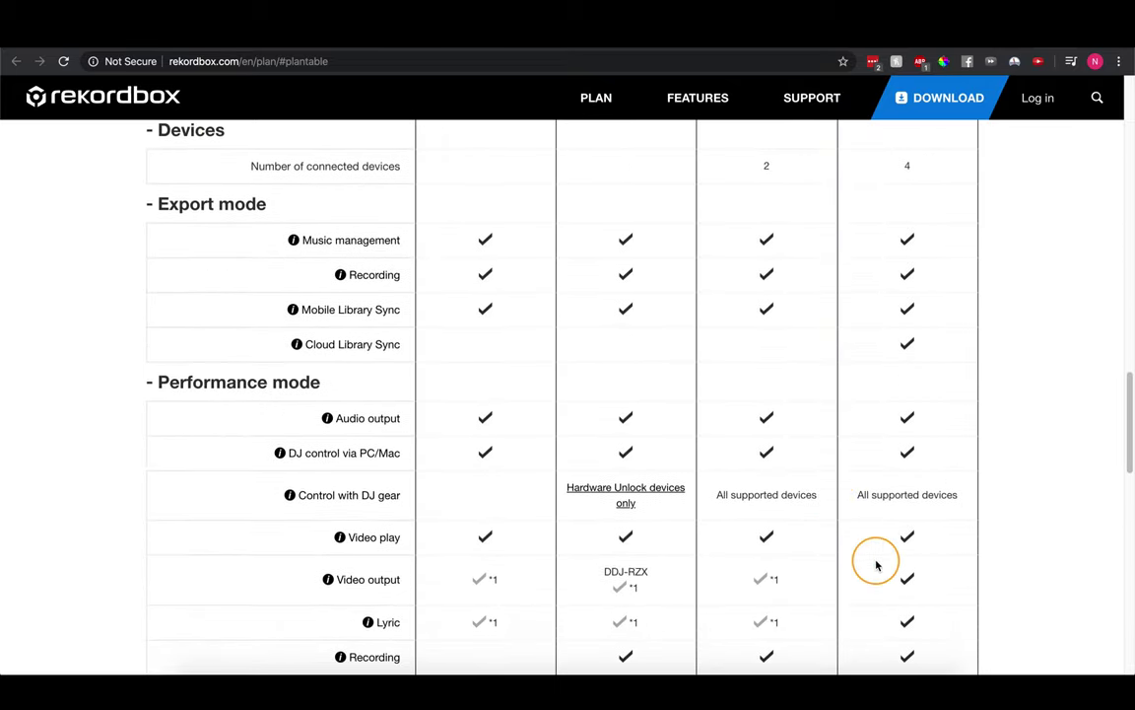
{"action": "scroll", "coordinate": [877, 565], "scroll_direction": "down", "scroll_amount": 4}
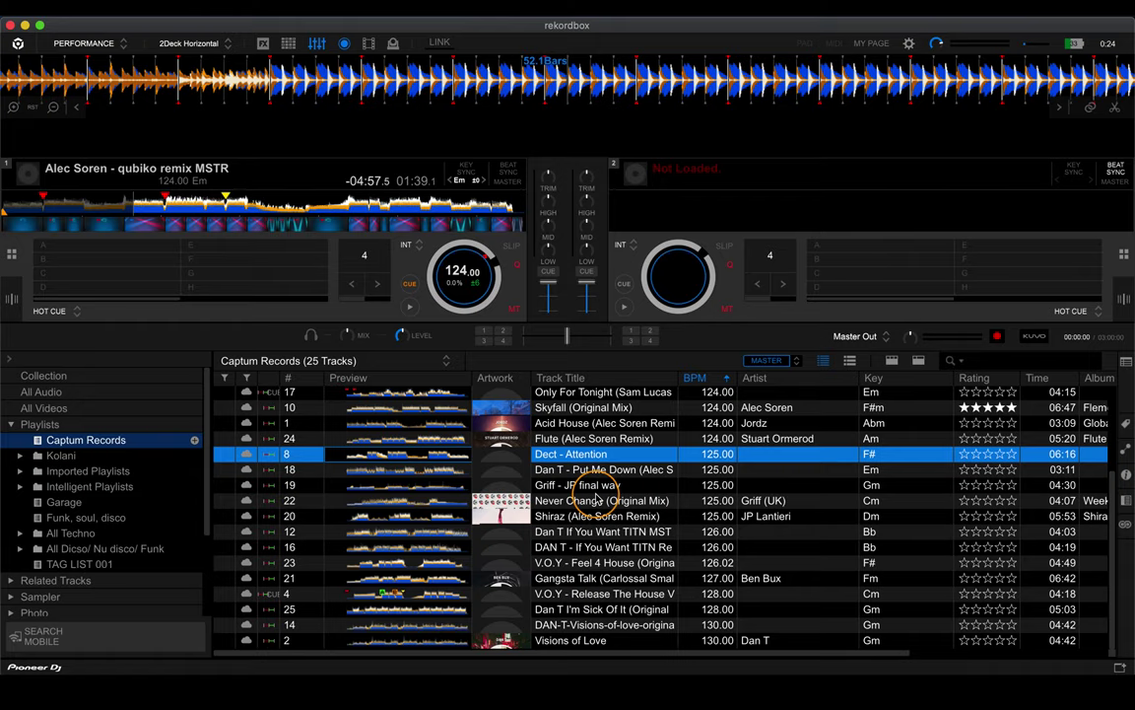
Switch to rekordbox, turn off syncing the library to another device on the account page, and view the current plan
{"action": "left_click", "coordinate": [873, 44]}
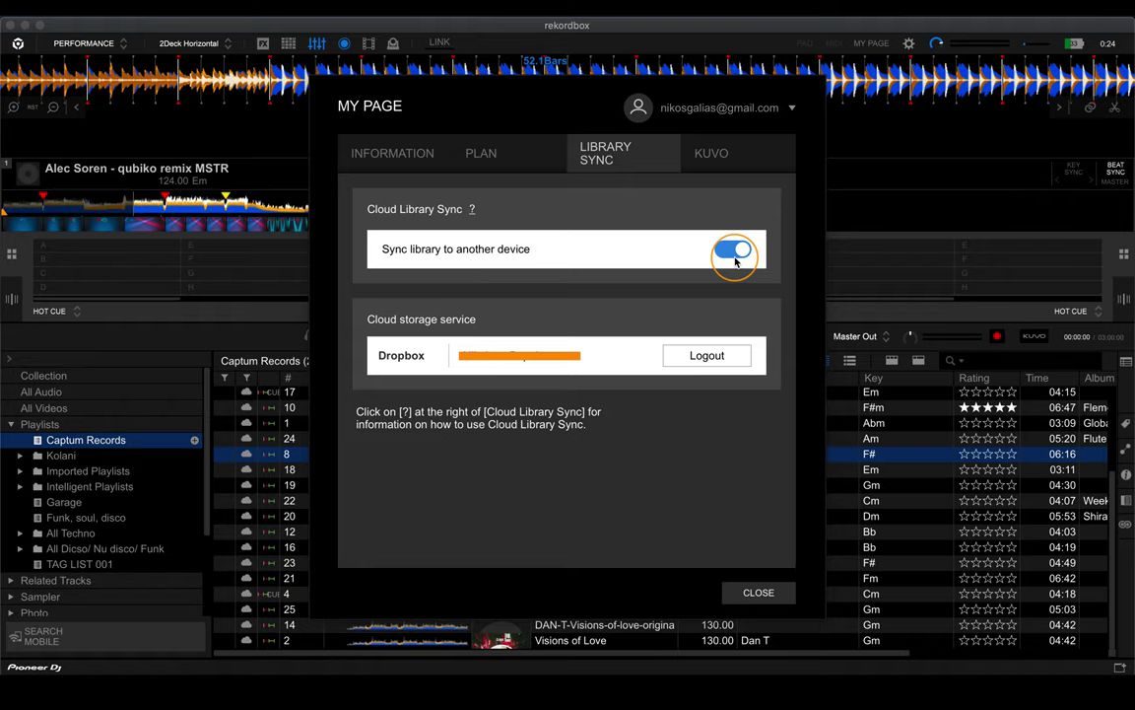
{"action": "left_click", "coordinate": [733, 252]}
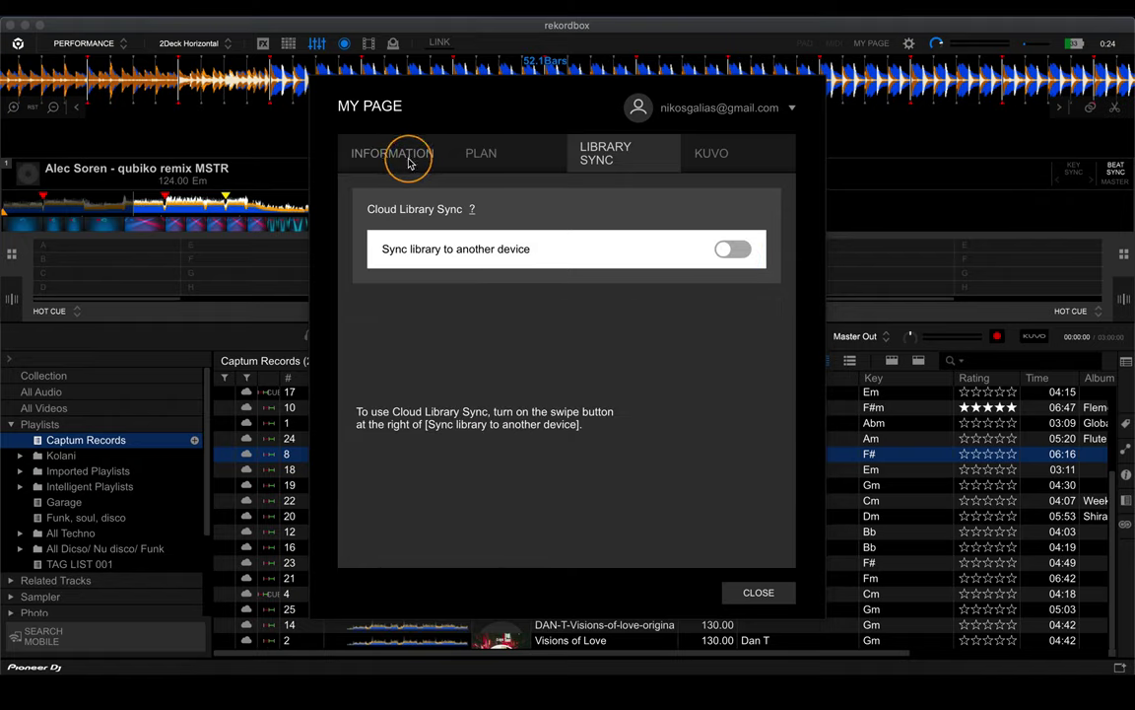
{"action": "left_click", "coordinate": [482, 157]}
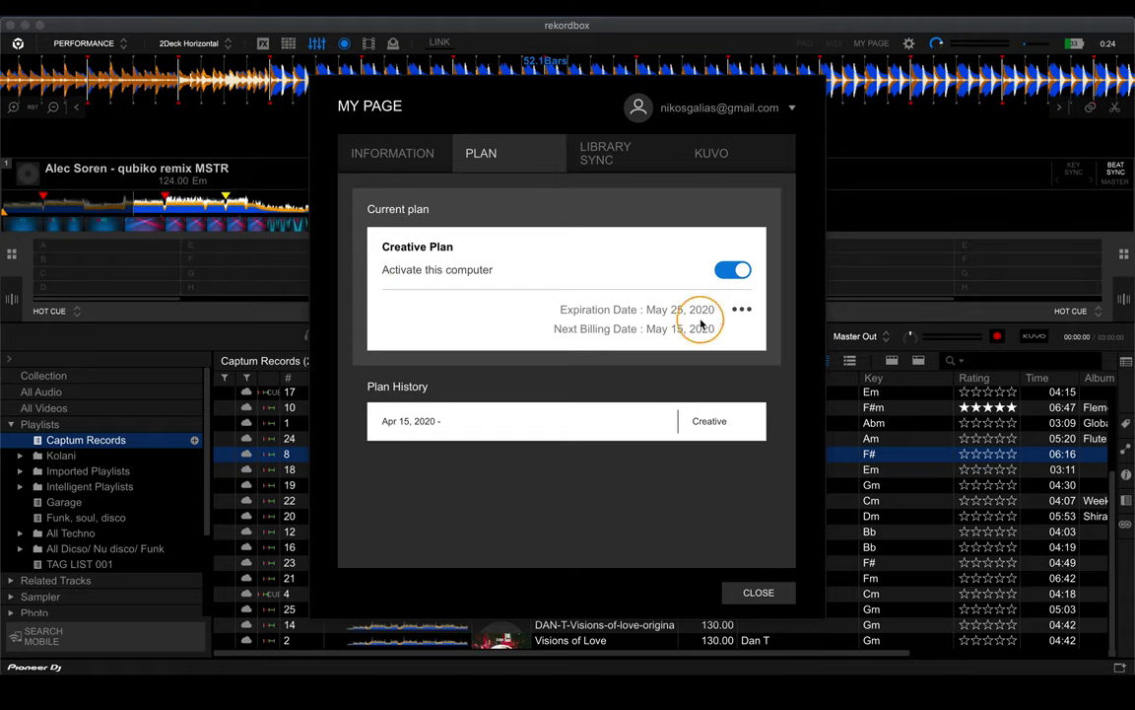
Turn on Cloud Library Sync, merge this device's library with the cloud library, and finish the introduction and account dialogs
{"action": "left_click", "coordinate": [598, 161]}
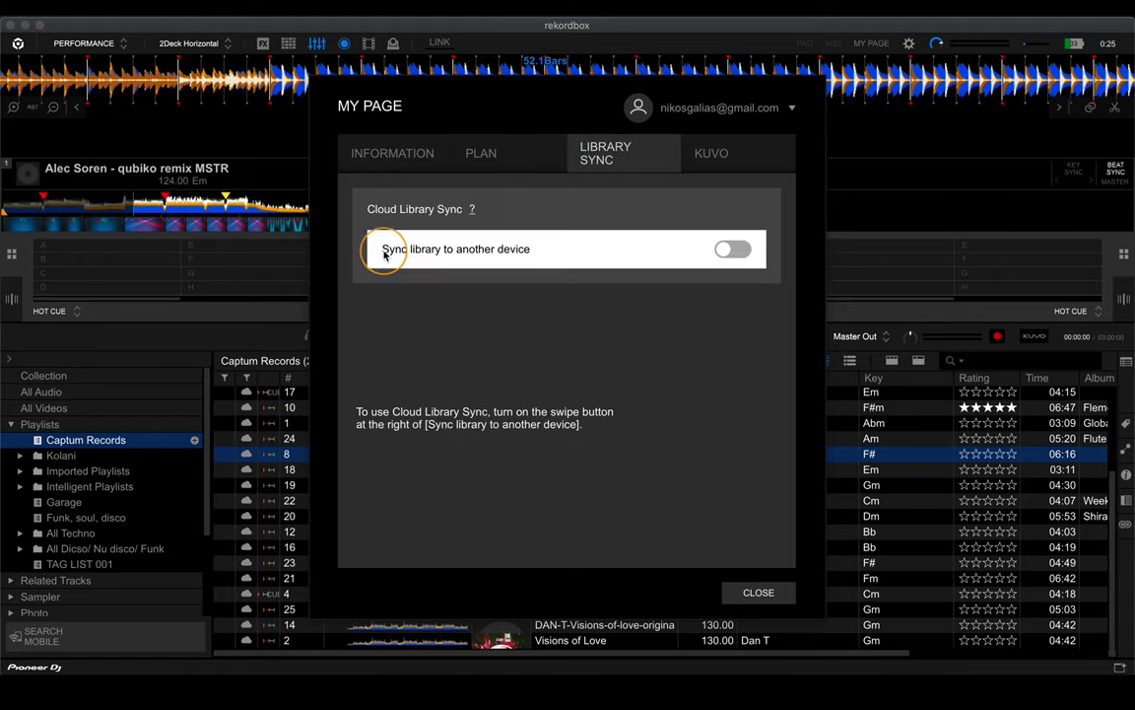
{"action": "left_click", "coordinate": [737, 249]}
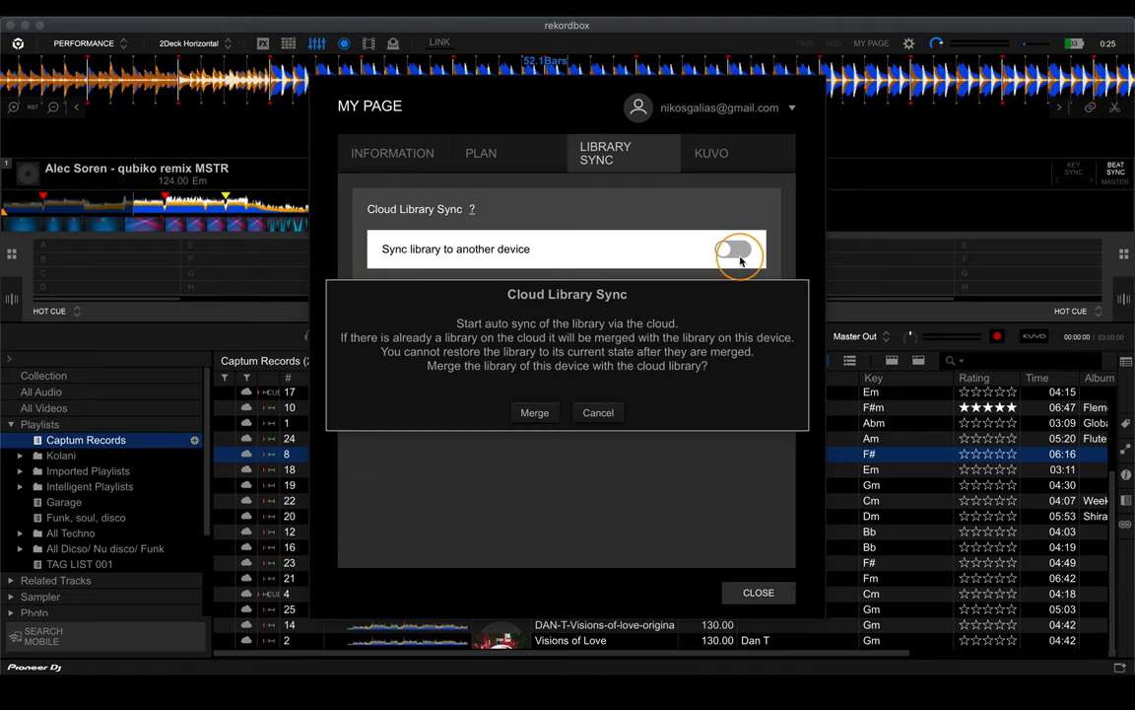
{"action": "left_click", "coordinate": [532, 412]}
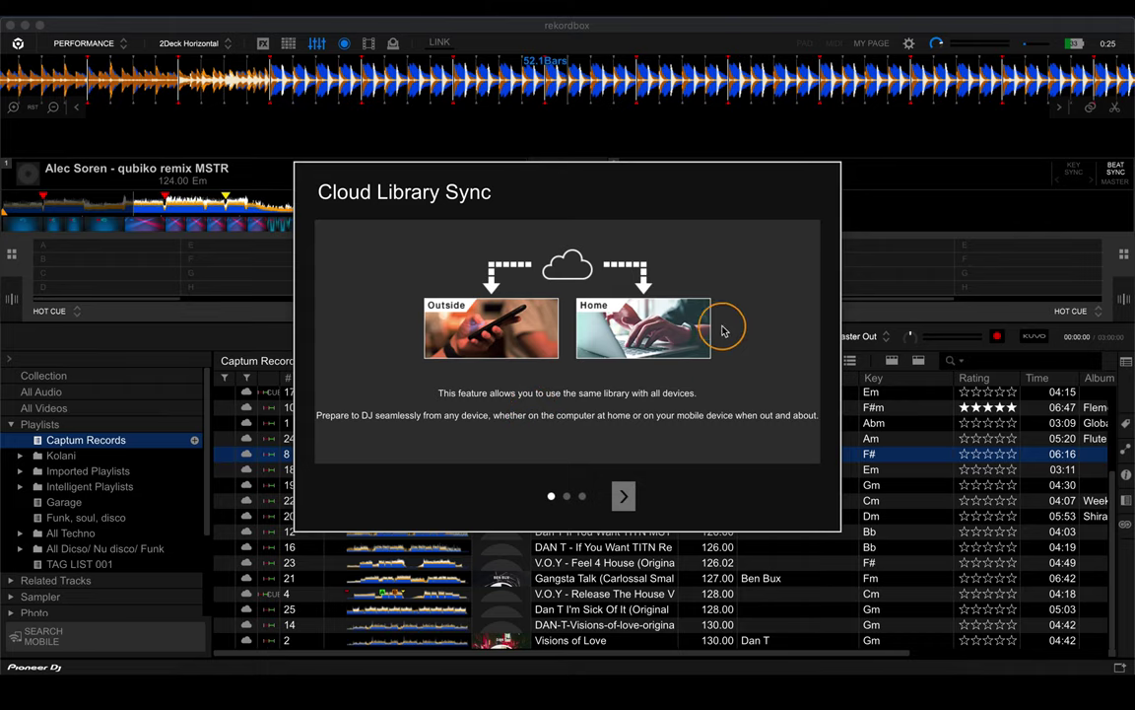
{"action": "left_click", "coordinate": [623, 497]}
{"action": "left_click", "coordinate": [623, 497]}
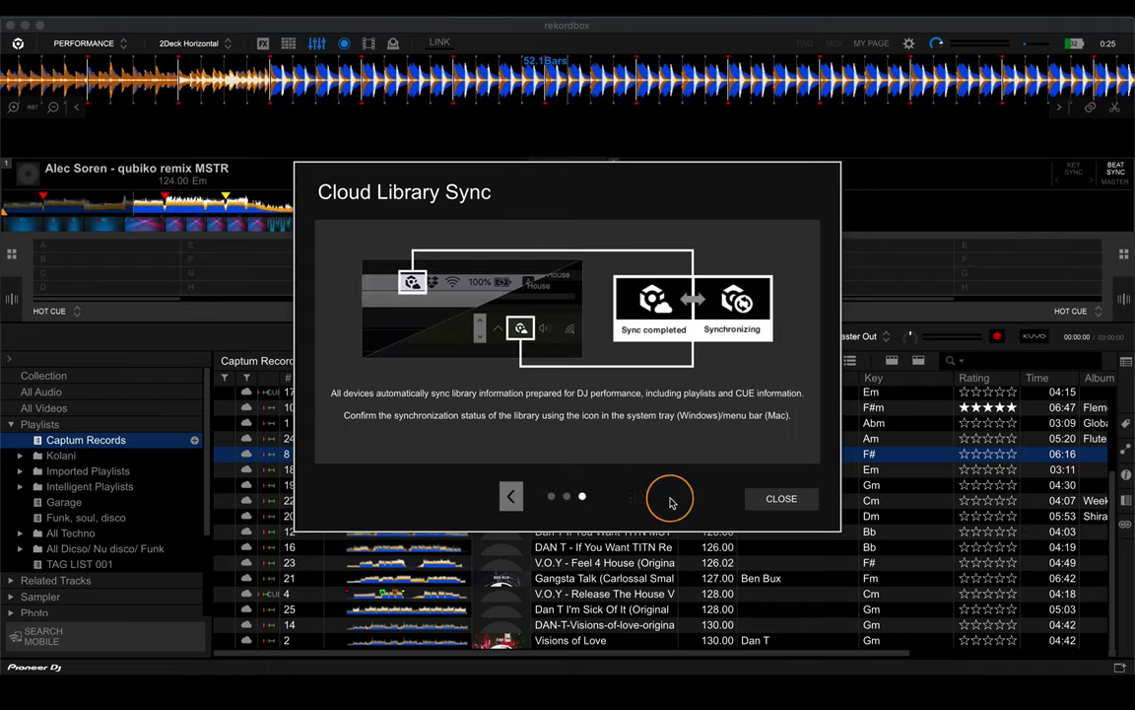
{"action": "left_click", "coordinate": [779, 500]}
{"action": "left_click", "coordinate": [759, 591]}
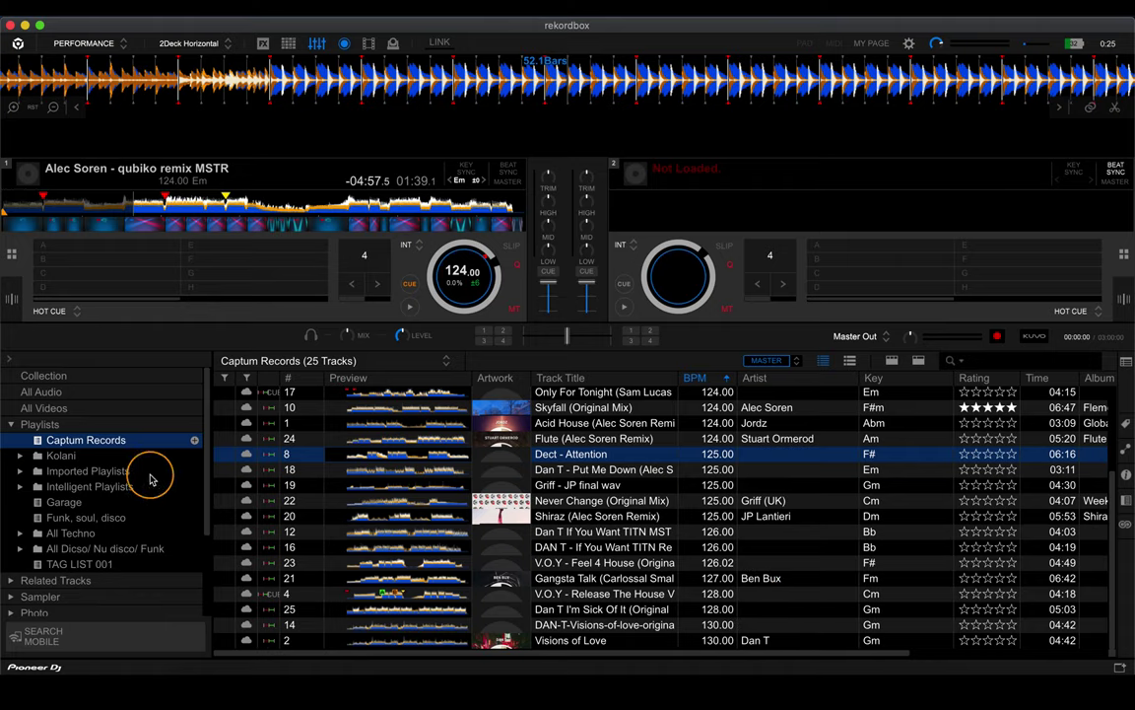
Move the track "Dan T - Put Me Down (Alec Soren Remix) Club Master" from the full collection out of Dropbox to local storage
{"action": "left_click", "coordinate": [87, 374]}
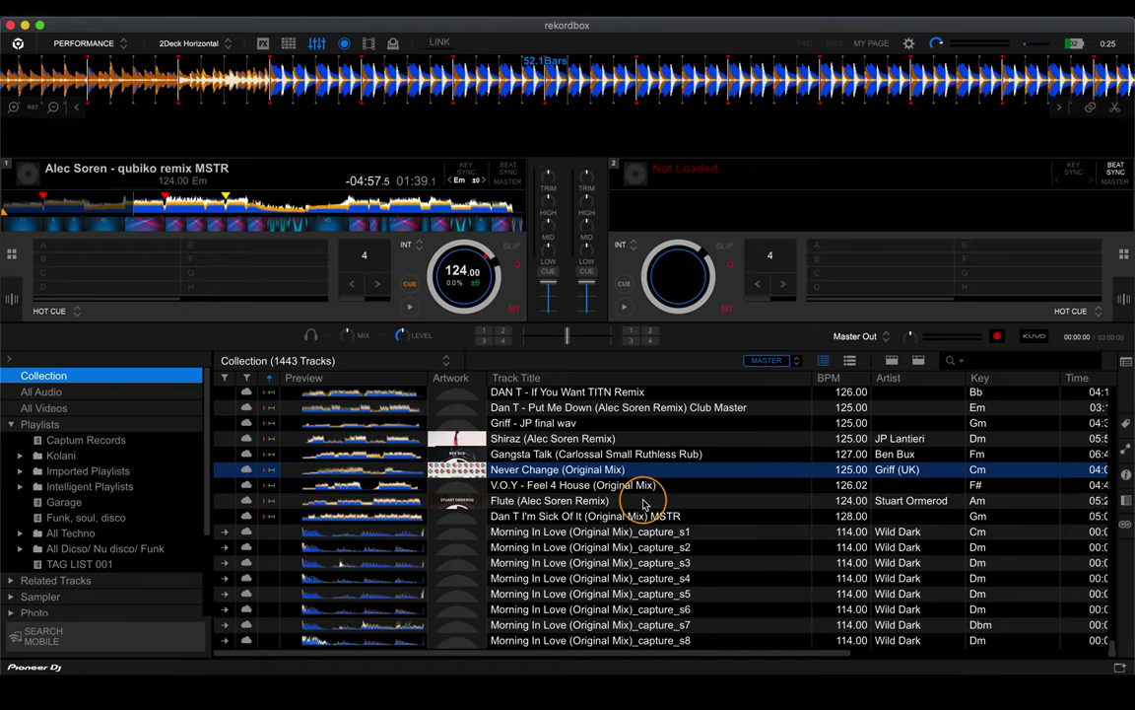
{"action": "scroll", "coordinate": [643, 504], "scroll_direction": "up", "scroll_amount": 3}
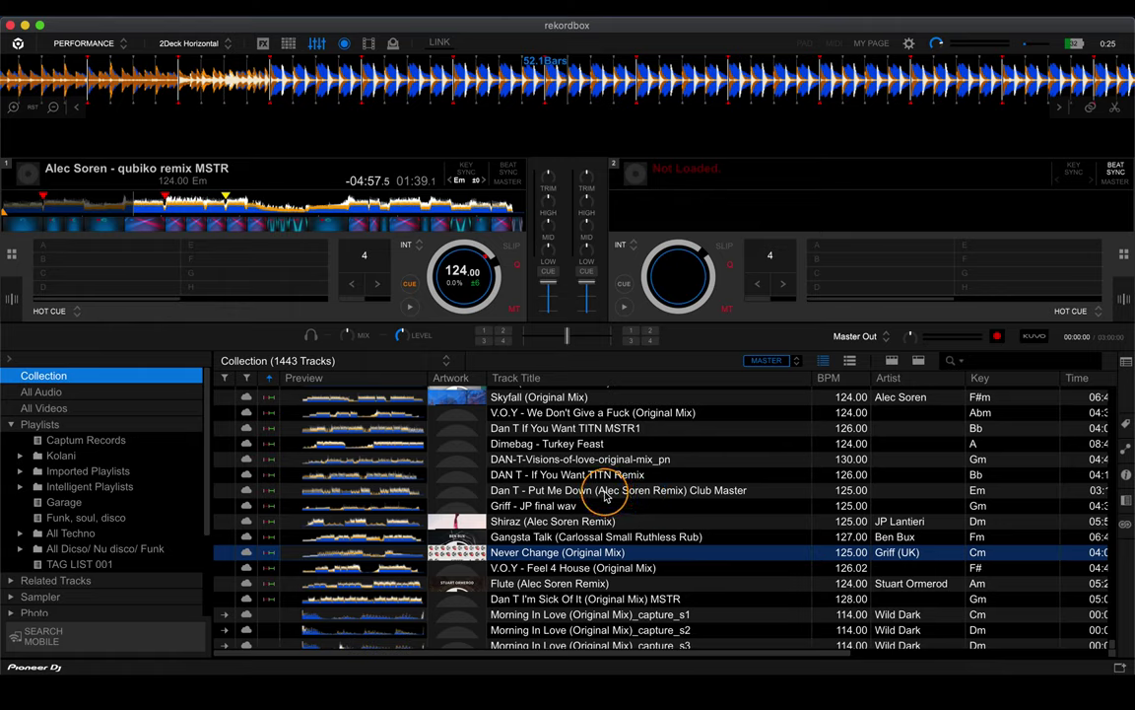
{"action": "right_click", "coordinate": [605, 496]}
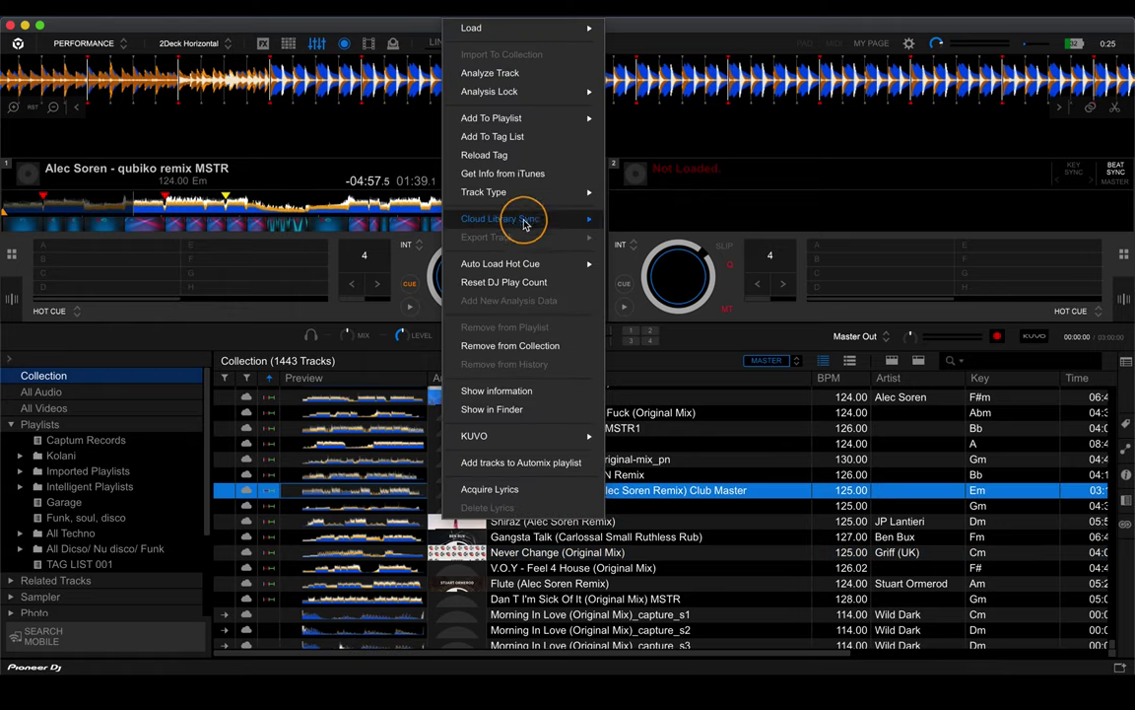
{"action": "mouse_move", "coordinate": [514, 222]}
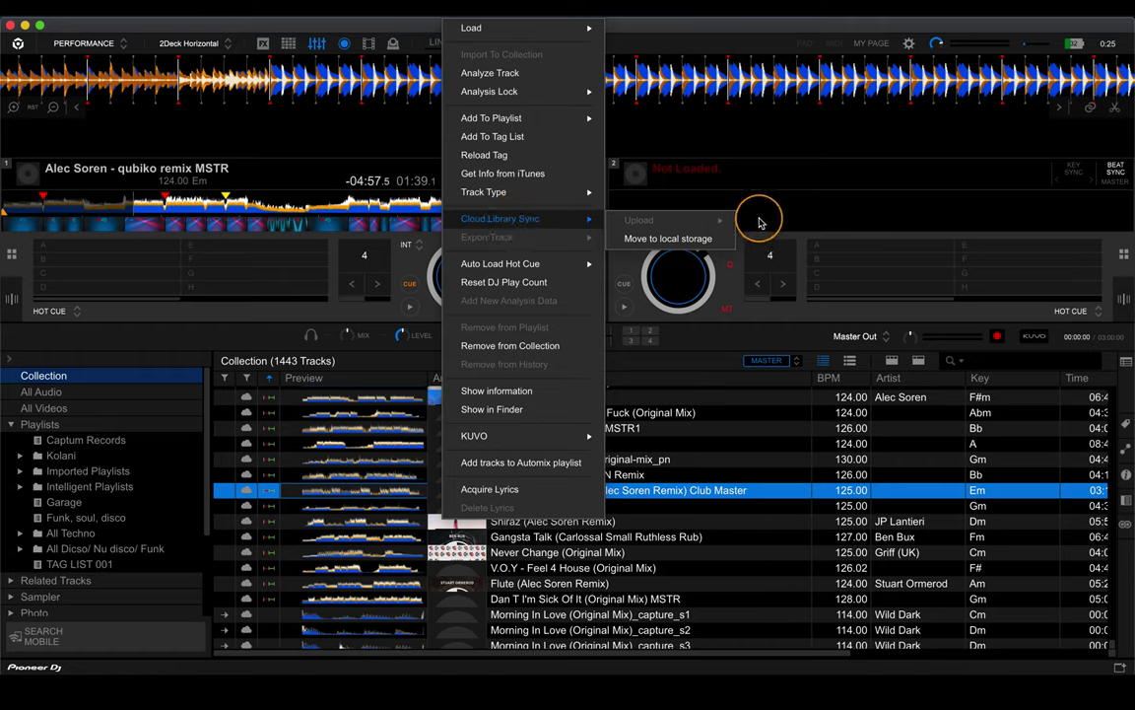
{"action": "left_click", "coordinate": [636, 242]}
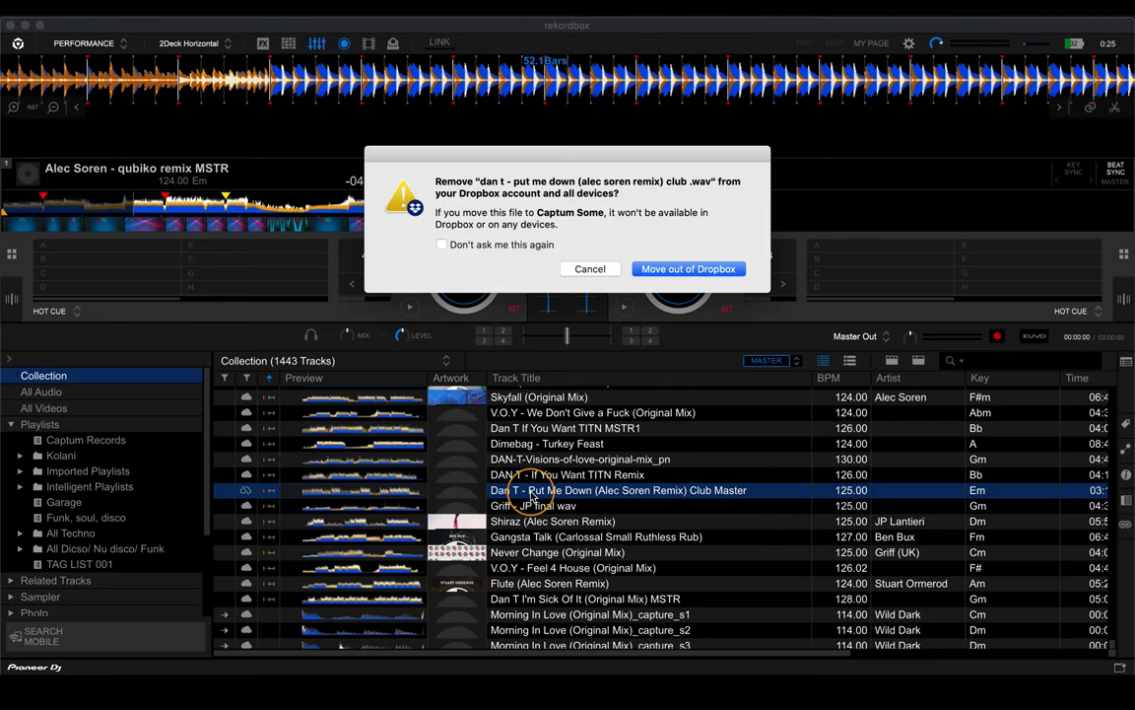
{"action": "left_click", "coordinate": [674, 268]}
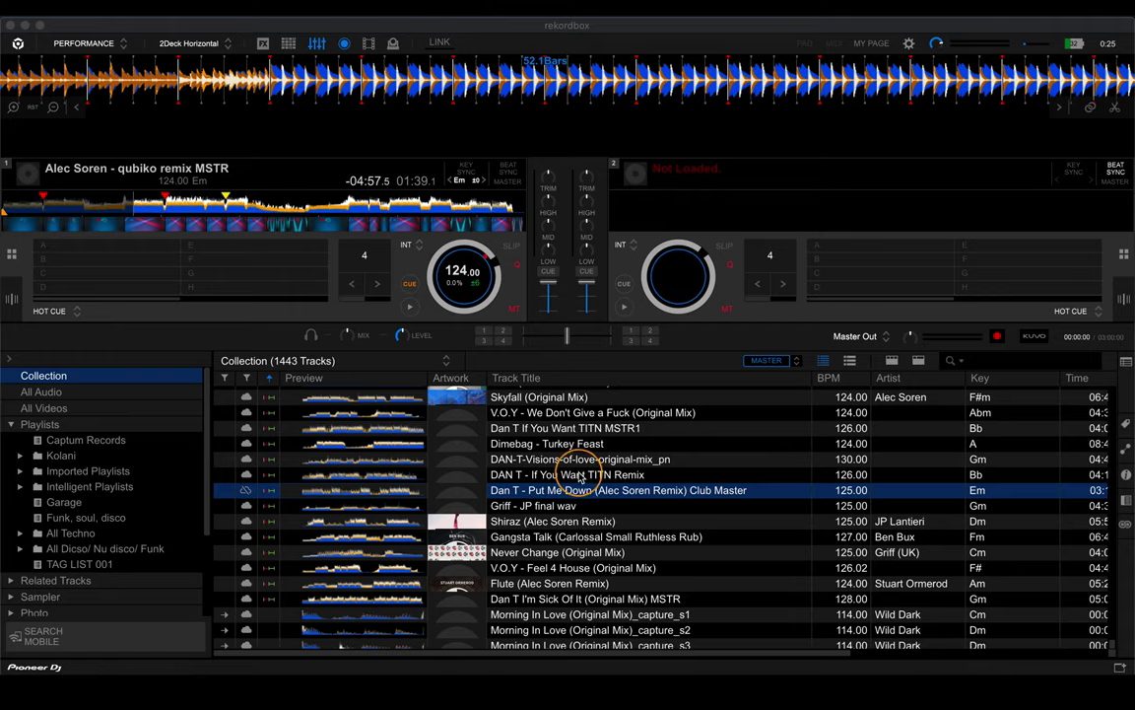
Upload the track "Dan T - Put Me Down (Alec Soren Remix) Club Master" to Dropbox by moving its music file instead of copying it
{"action": "right_click", "coordinate": [566, 495]}
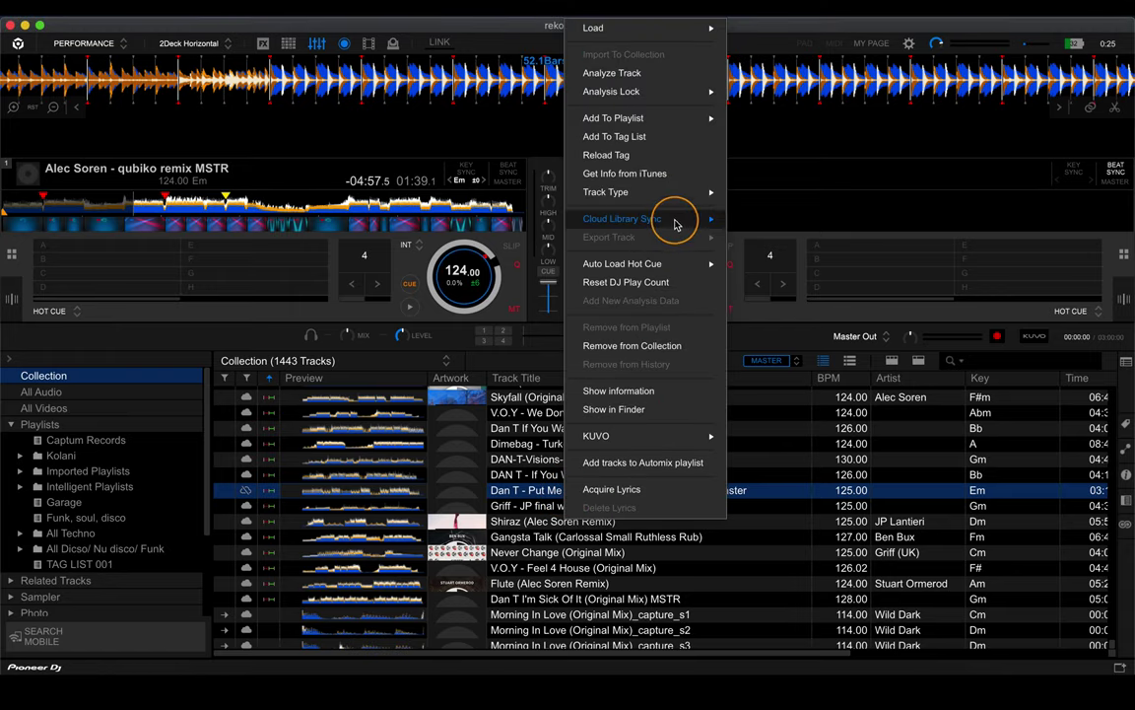
{"action": "mouse_move", "coordinate": [679, 220]}
{"action": "mouse_move", "coordinate": [760, 227]}
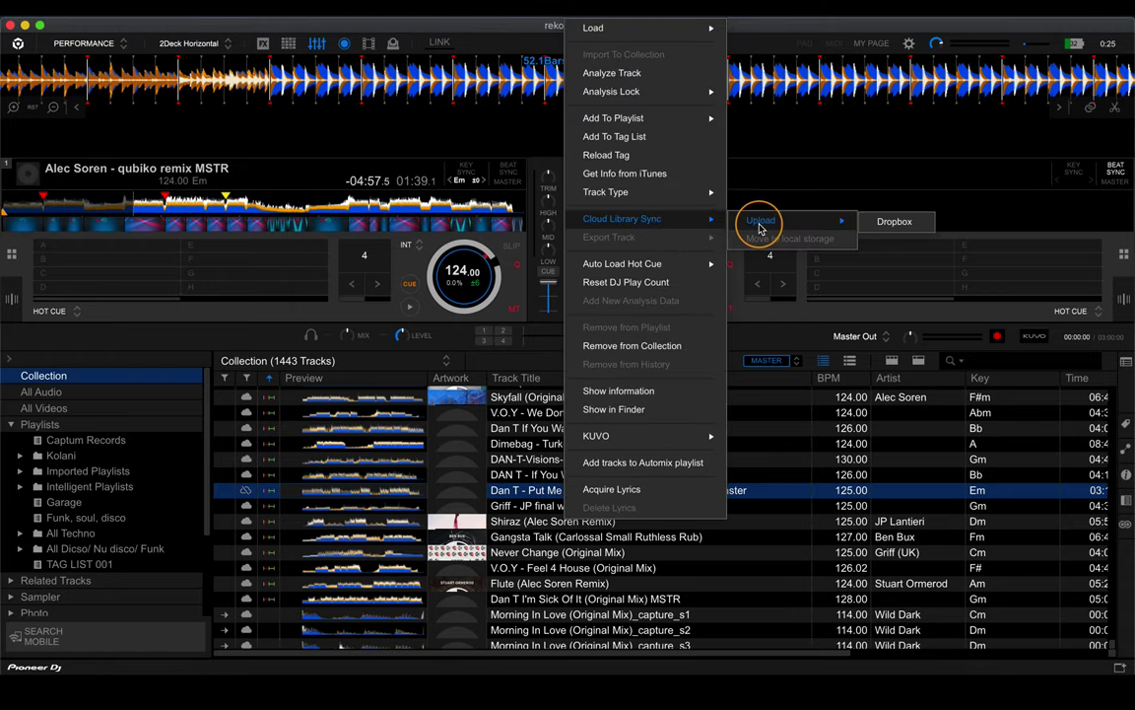
{"action": "left_click", "coordinate": [890, 222]}
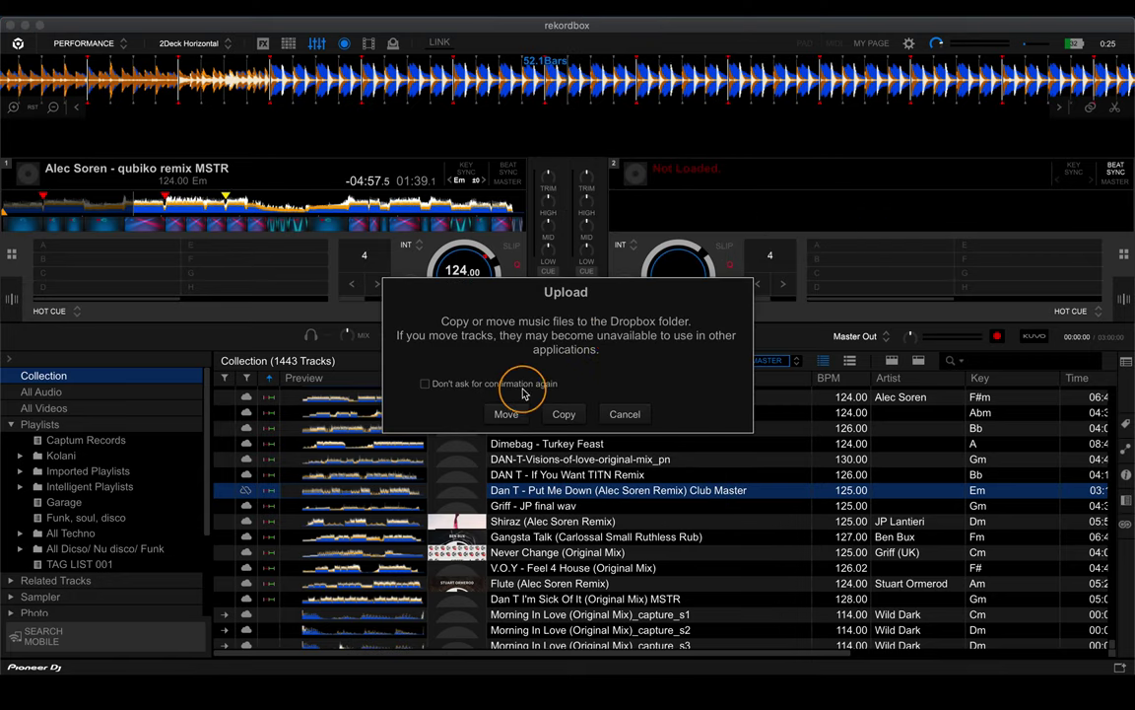
{"action": "left_click", "coordinate": [562, 414]}
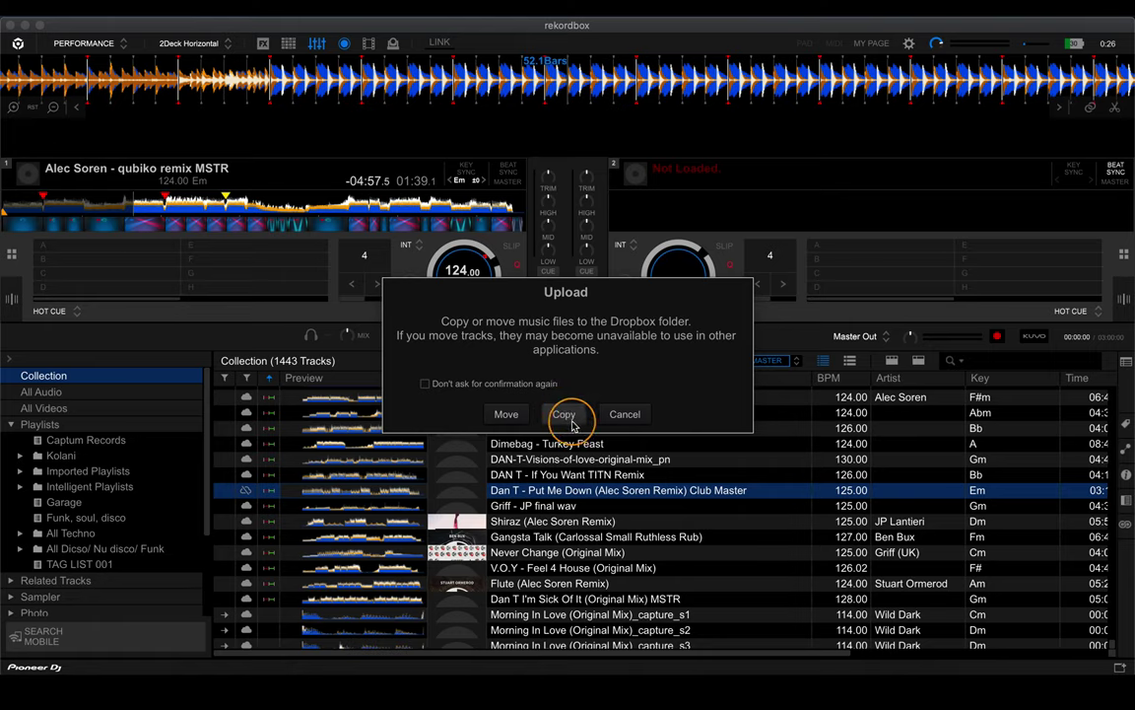
{"action": "left_click", "coordinate": [508, 415]}
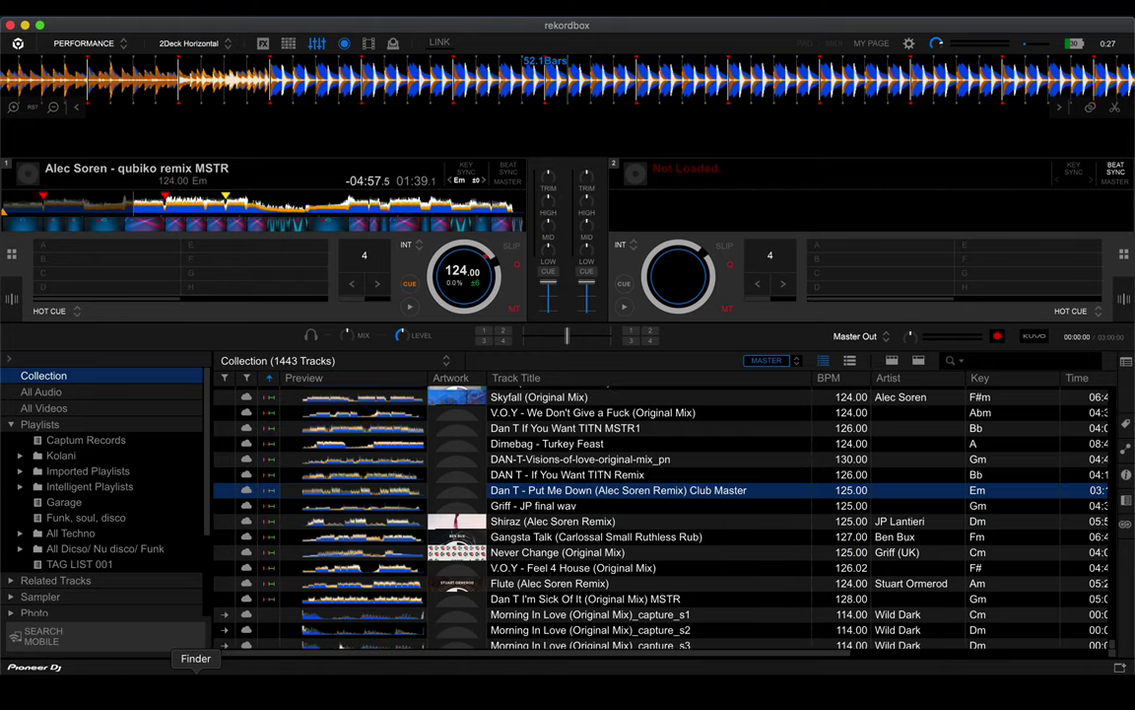
Browse the Dropbox folder in Finder, look through the artist folders inside its rekordbox contents folder, and return to rekordbox
{"action": "left_click", "coordinate": [195, 690]}
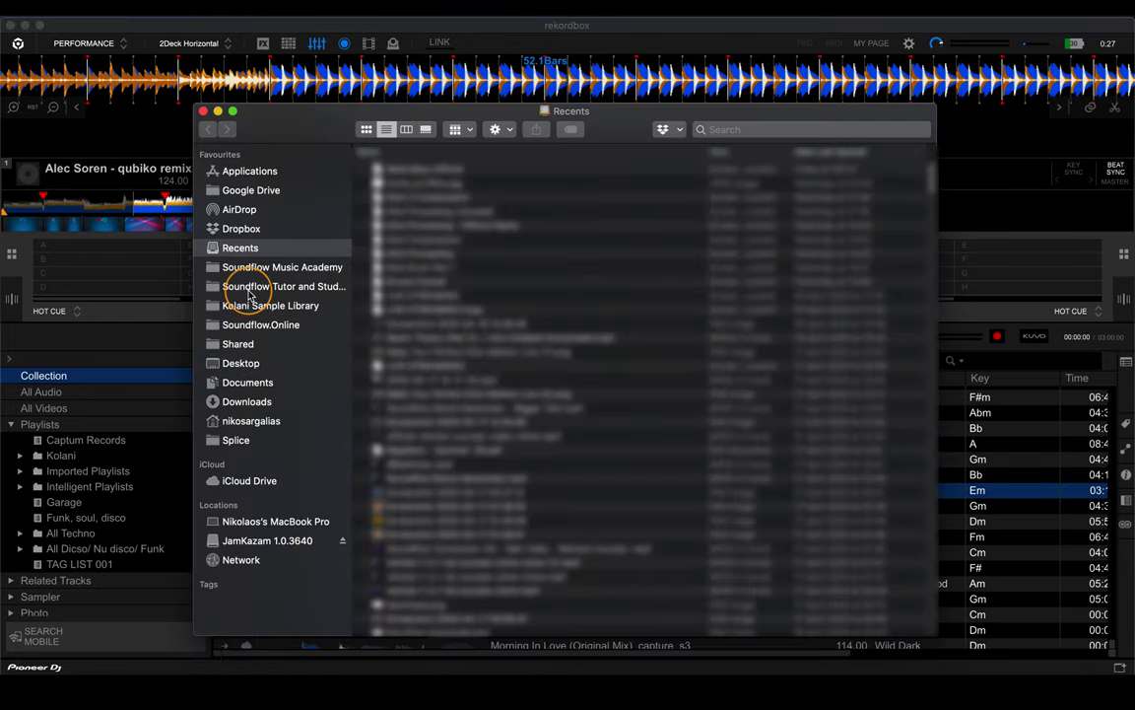
{"action": "left_click", "coordinate": [246, 230]}
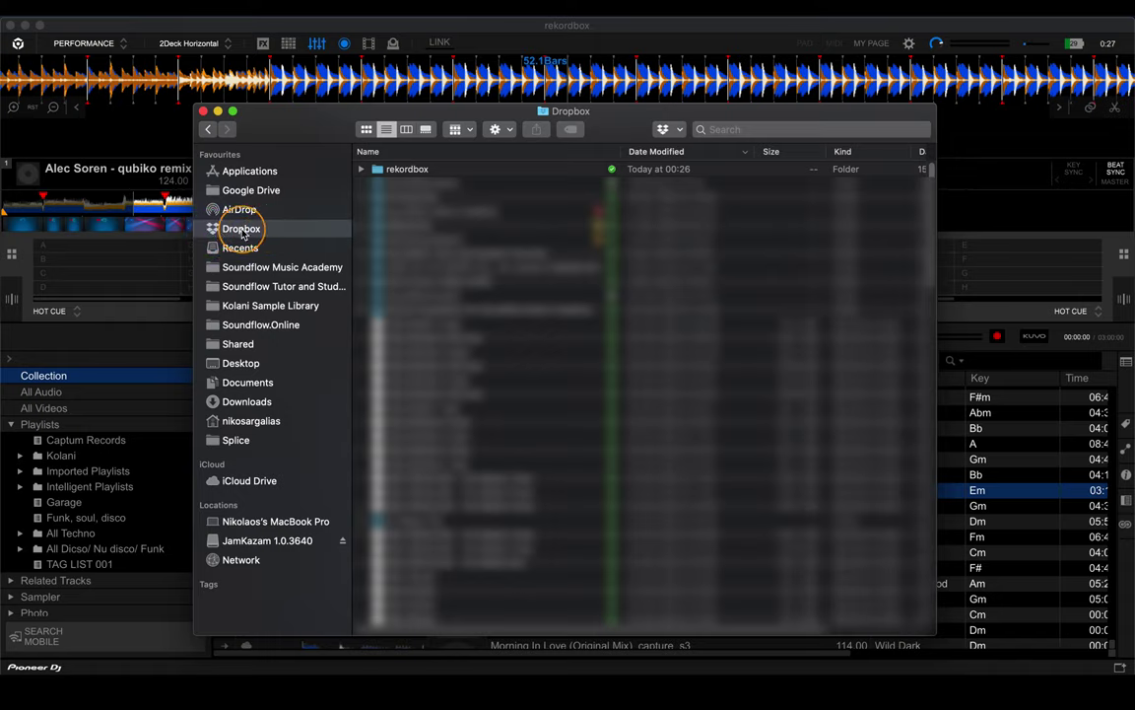
{"action": "left_click", "coordinate": [362, 170]}
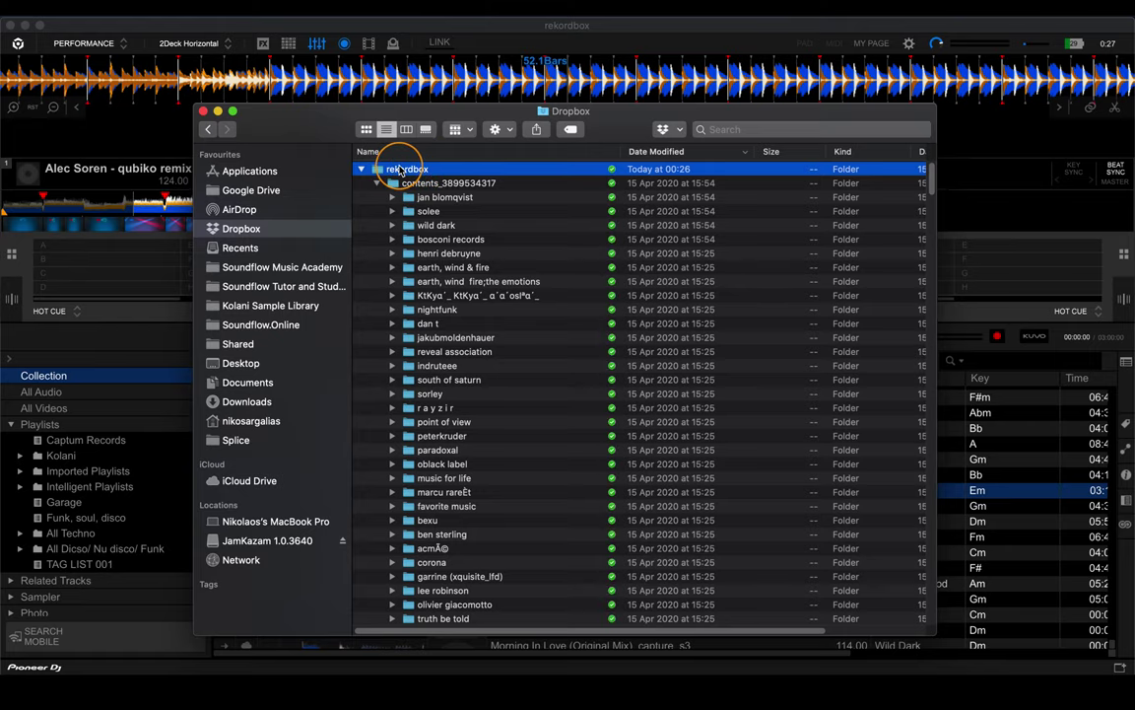
{"action": "left_click", "coordinate": [390, 183]}
{"action": "scroll", "coordinate": [442, 471], "scroll_direction": "down", "scroll_amount": 10}
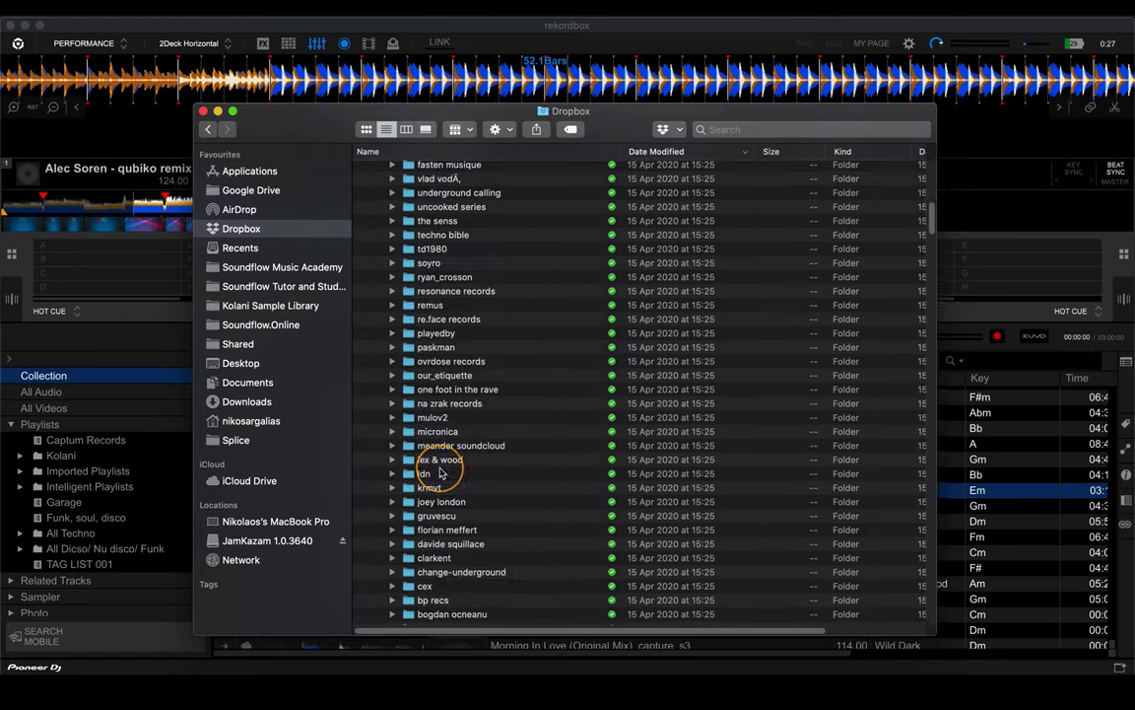
{"action": "scroll", "coordinate": [438, 469], "scroll_direction": "up", "scroll_amount": 15}
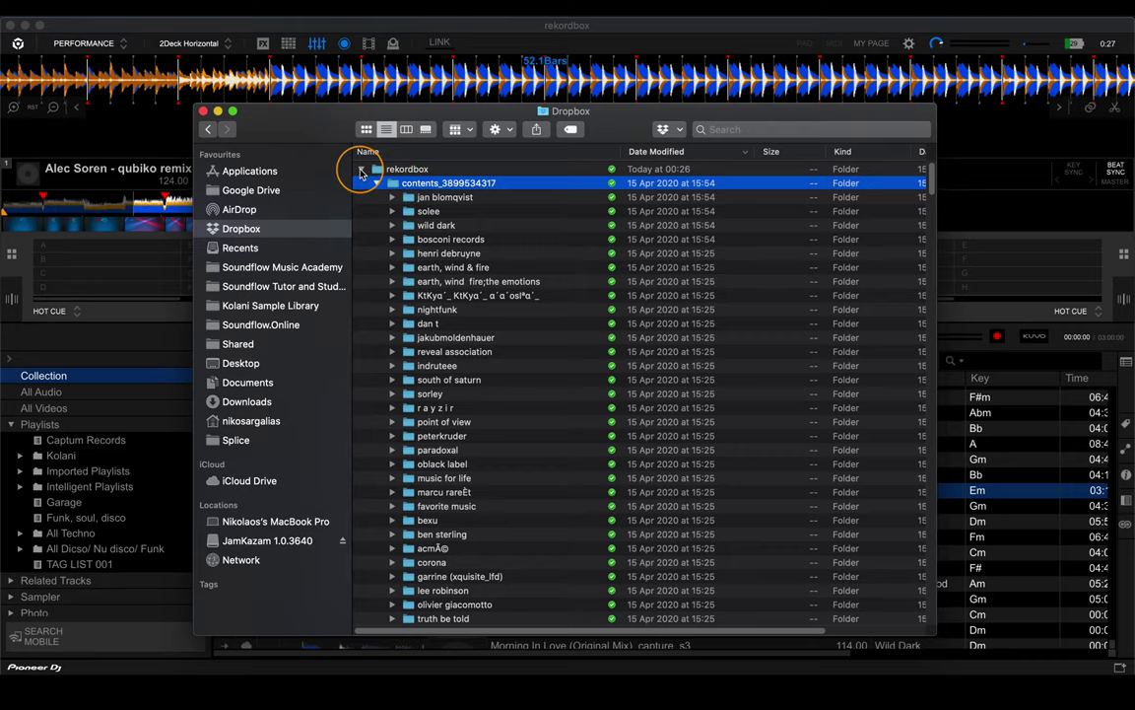
{"action": "left_click", "coordinate": [441, 25]}
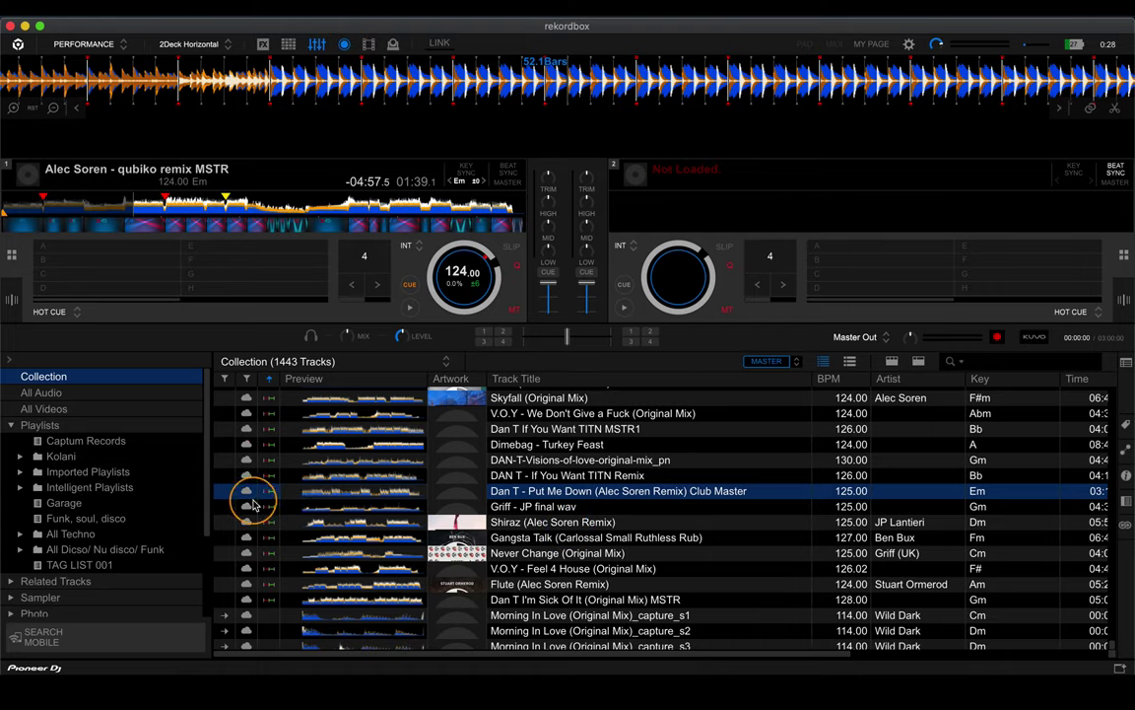
Check the cloud status of "Dan T - Put Me Down" and move the track out of Dropbox to local storage
{"action": "mouse_move", "coordinate": [247, 502]}
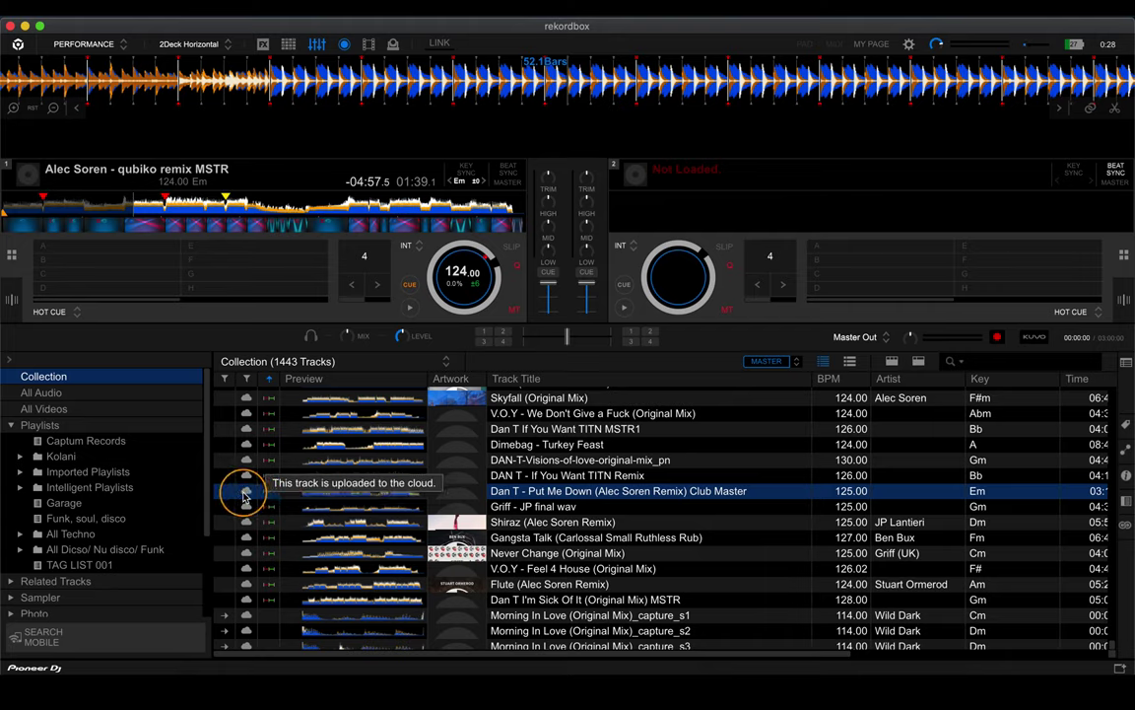
{"action": "right_click", "coordinate": [480, 443]}
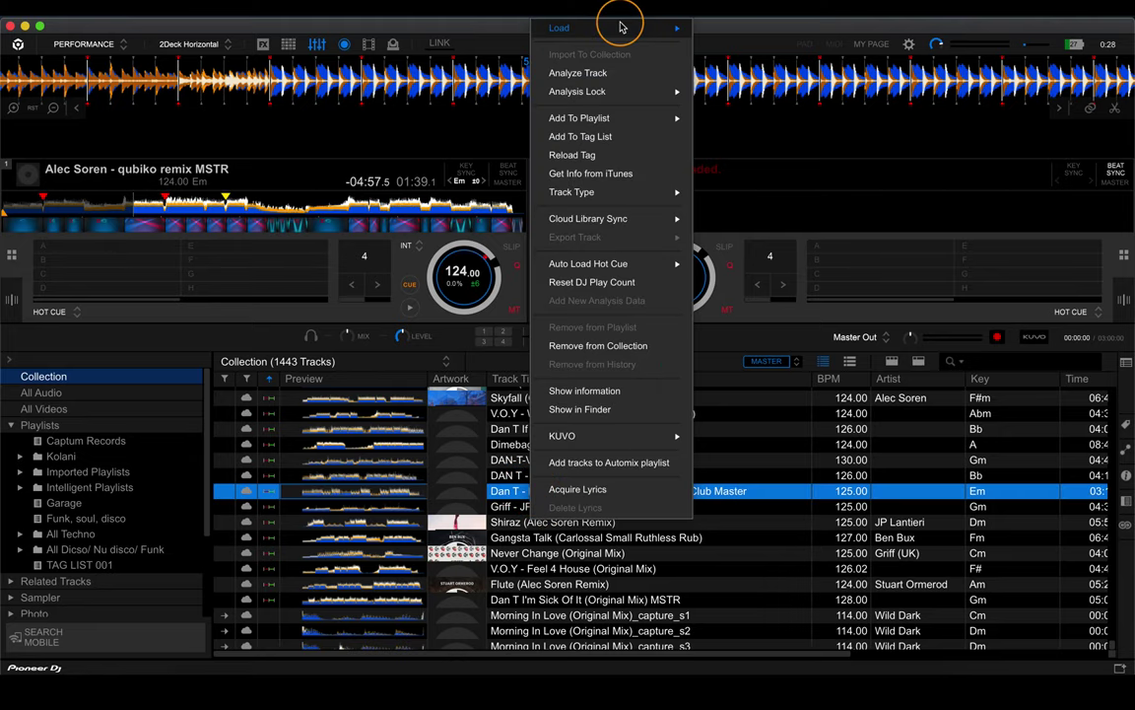
{"action": "mouse_move", "coordinate": [633, 218]}
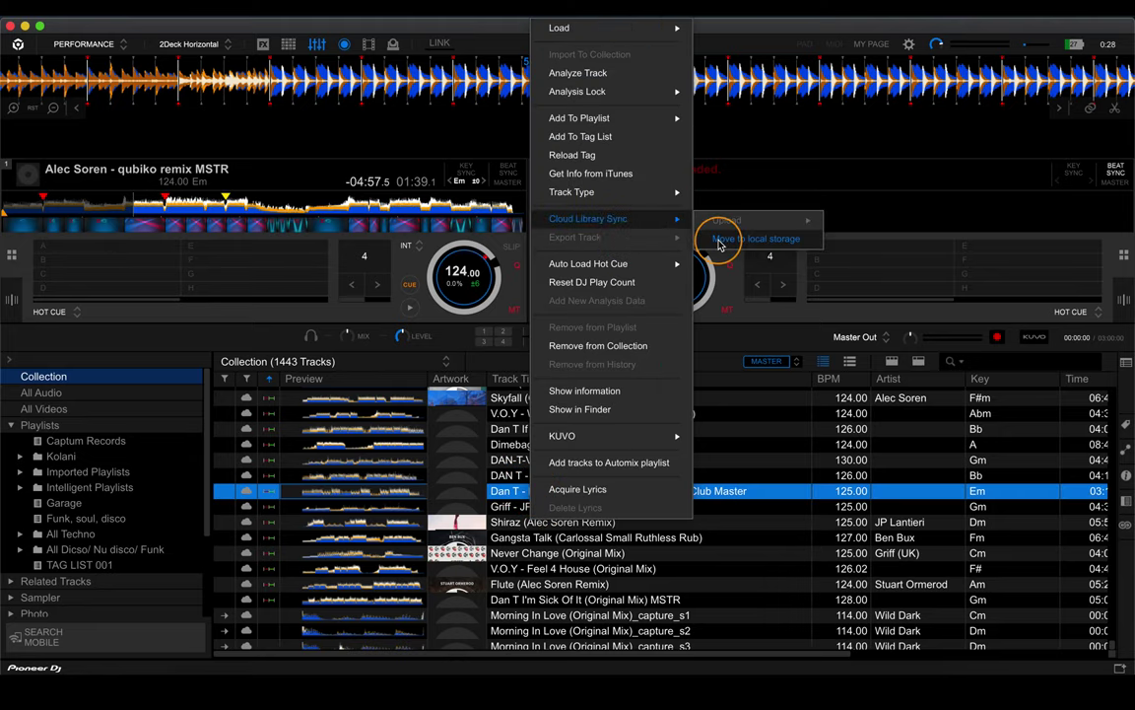
{"action": "left_click", "coordinate": [754, 238]}
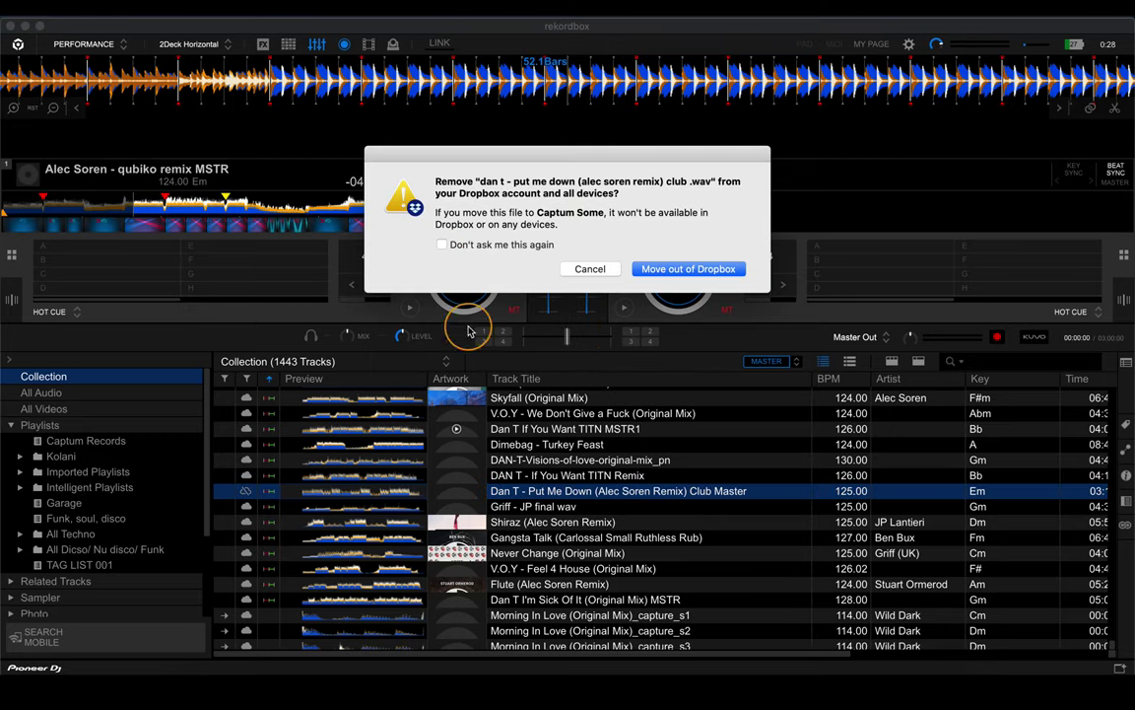
{"action": "left_click", "coordinate": [668, 267]}
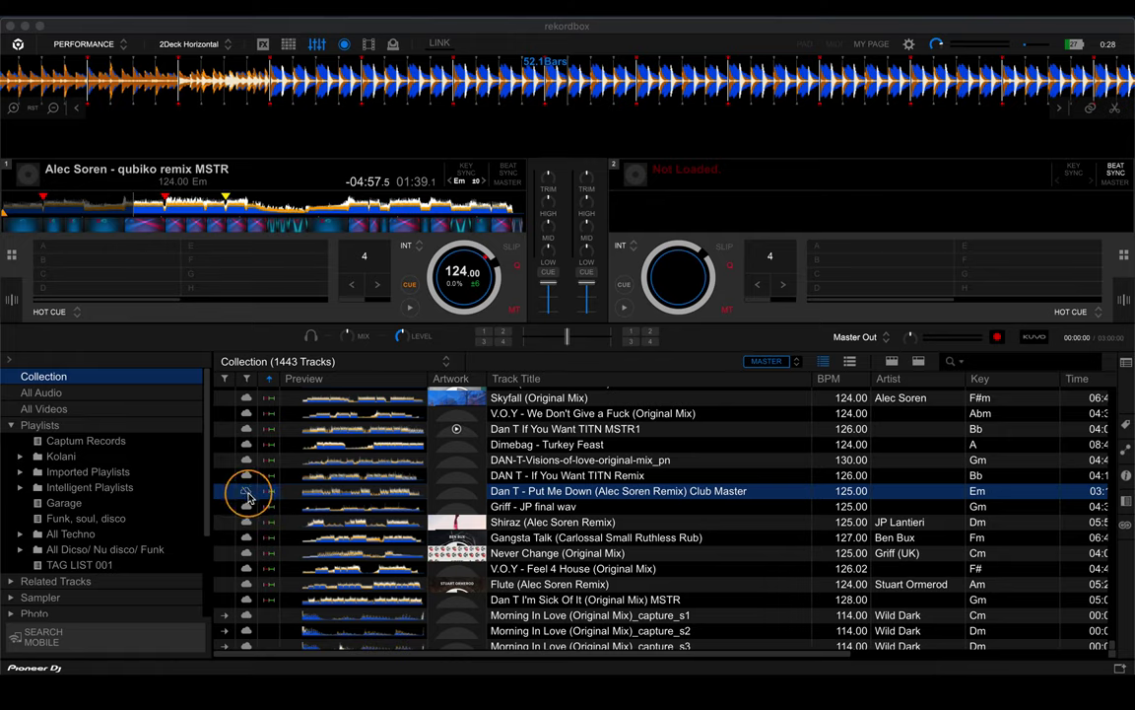
Upload "Dan T - Put Me Down (Alec Soren Remix) Club Master" to Dropbox again with the Move option
{"action": "right_click", "coordinate": [537, 483]}
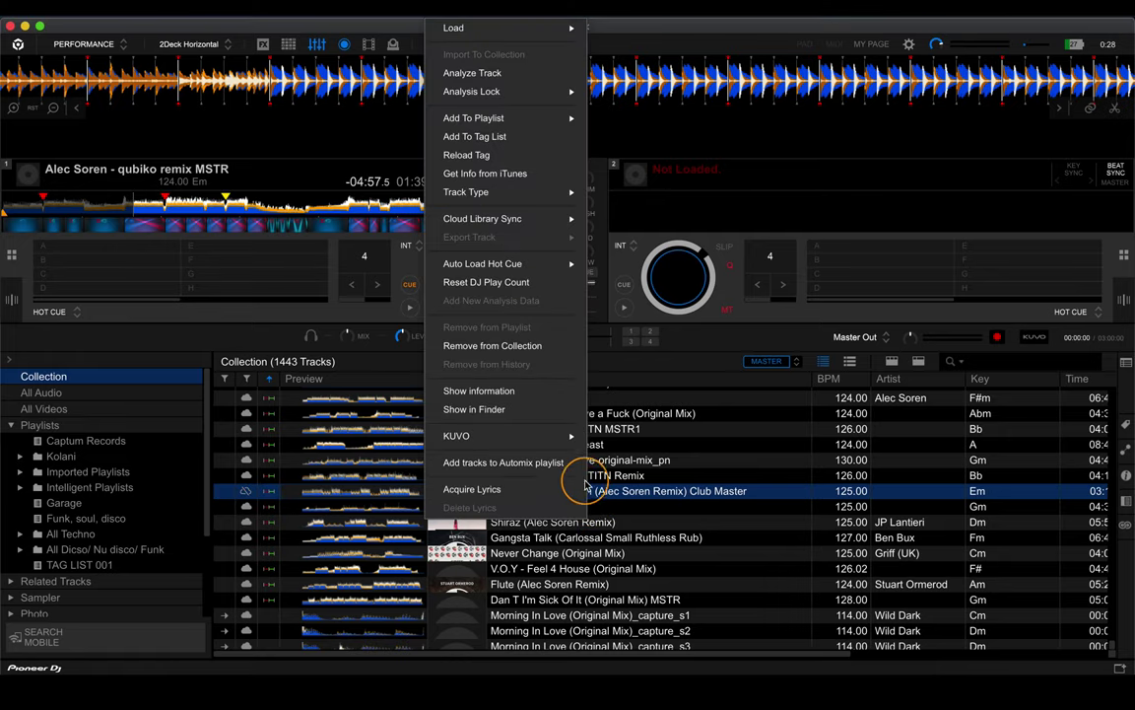
{"action": "mouse_move", "coordinate": [545, 222]}
{"action": "mouse_move", "coordinate": [616, 222]}
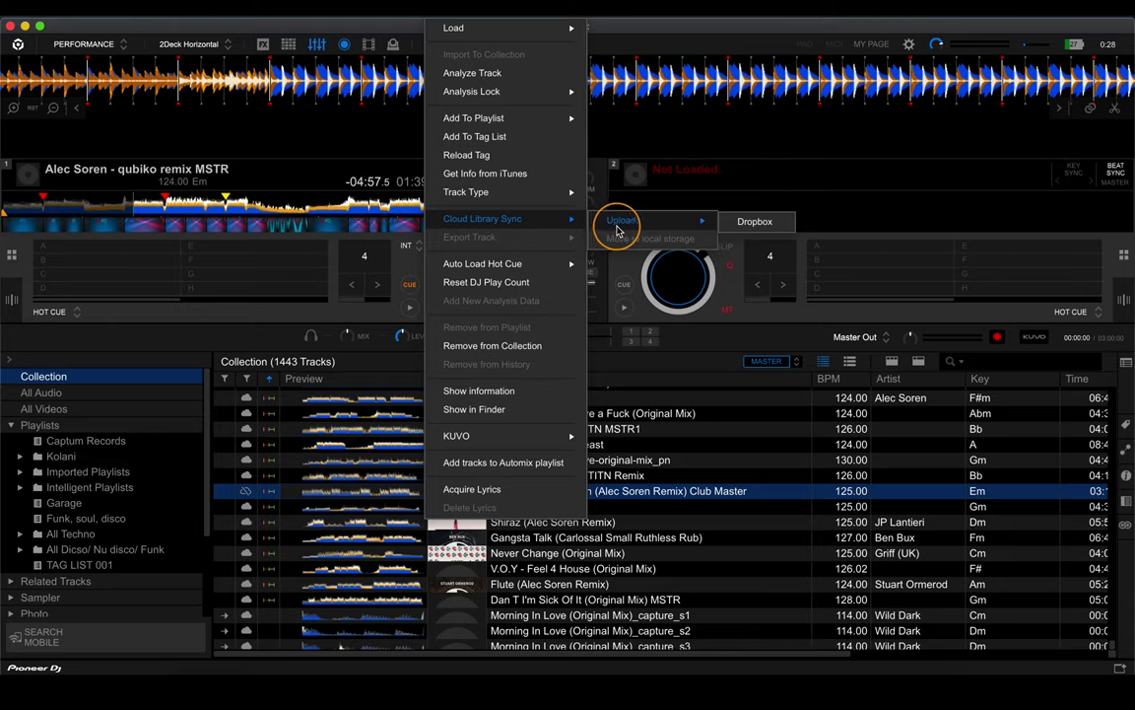
{"action": "left_click", "coordinate": [730, 224]}
{"action": "left_click", "coordinate": [503, 414]}
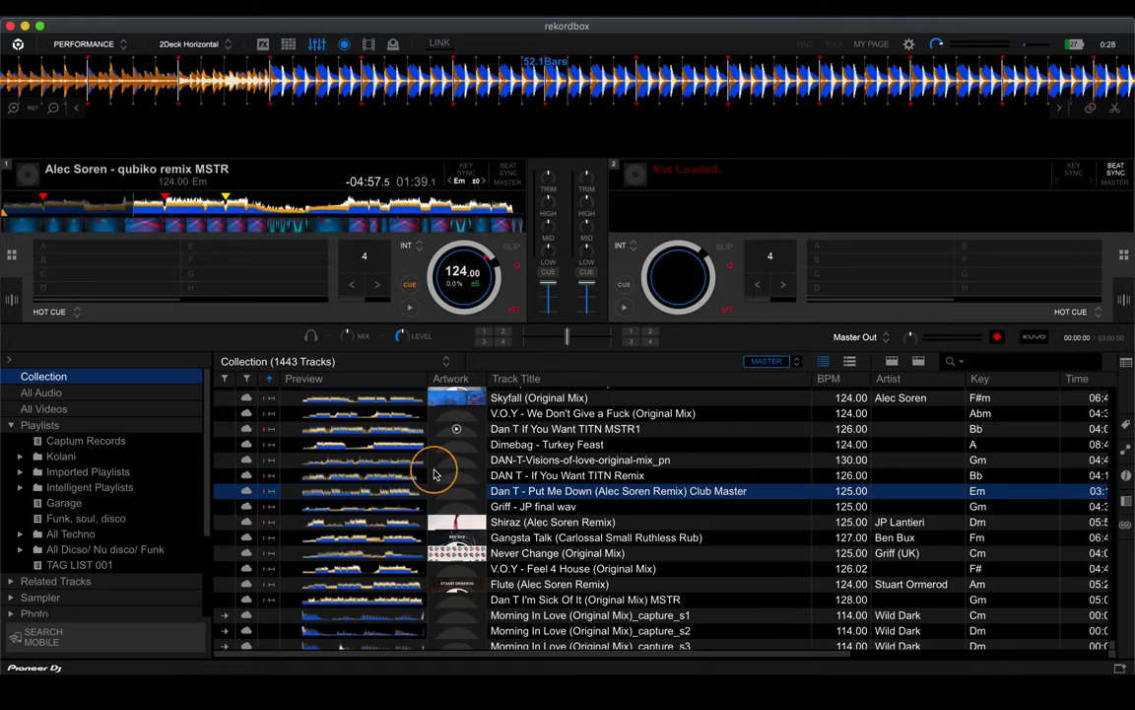
Load "Dan T - Put Me Down" onto deck 1 and set hot cue A at 00:00 and hot cue B at 01:01
{"action": "left_click_drag", "start_coordinate": [356, 504], "coordinate": [360, 296]}
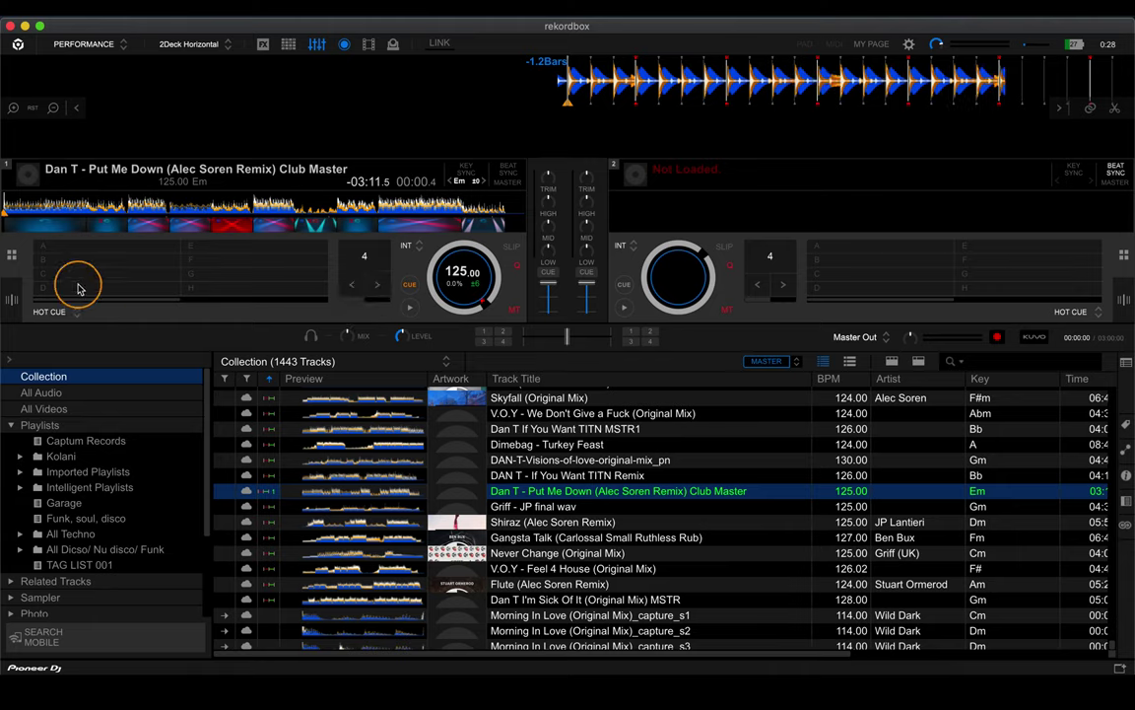
{"action": "left_click", "coordinate": [48, 250]}
{"action": "left_click", "coordinate": [170, 208]}
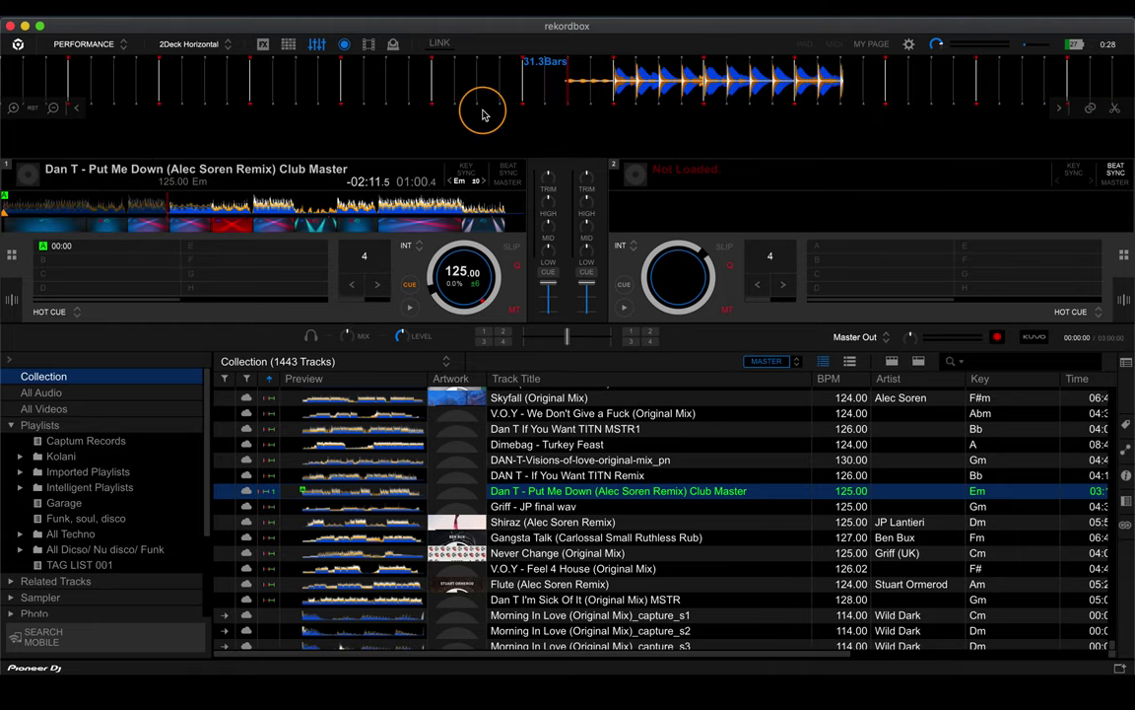
{"action": "key", "text": "space"}
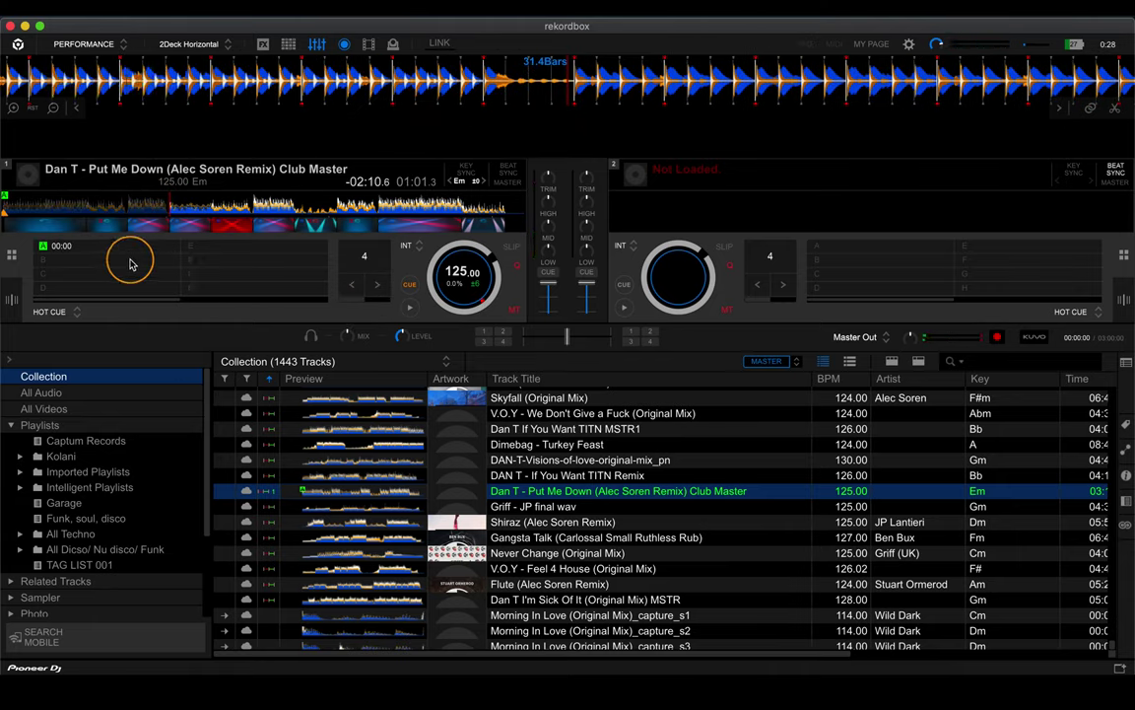
{"action": "left_click", "coordinate": [130, 260]}
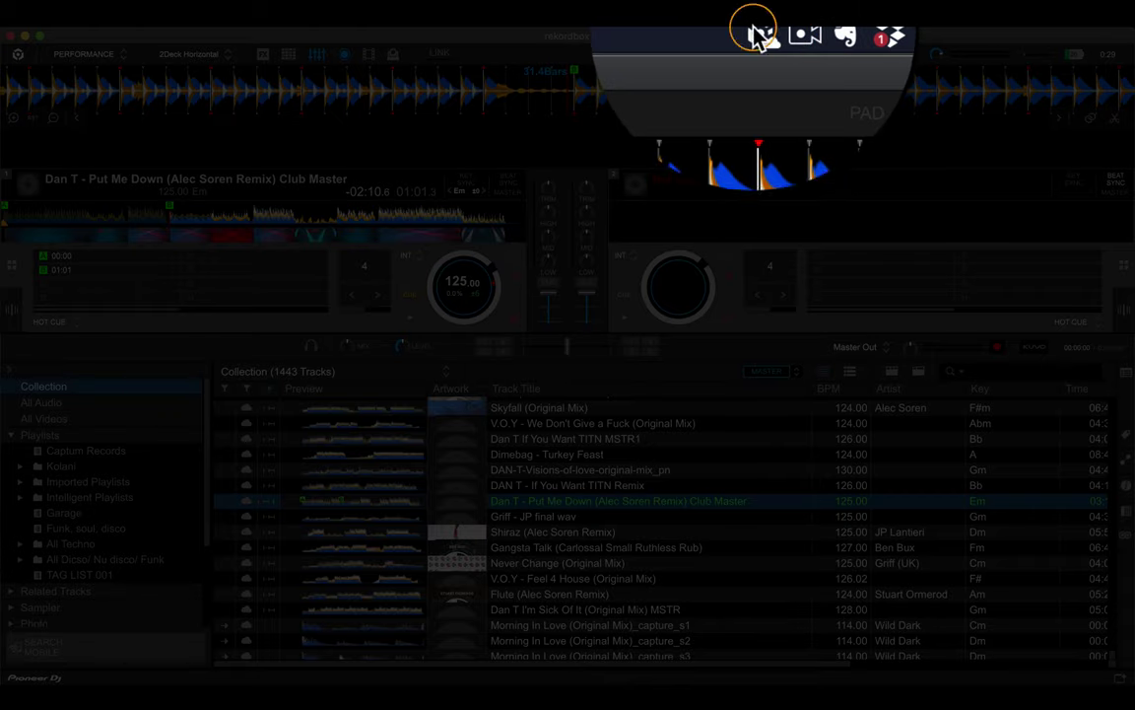
View the background cloud sync options Sync now, Pause sync and Quit rekordbox without choosing any
{"action": "left_click", "coordinate": [765, 37]}
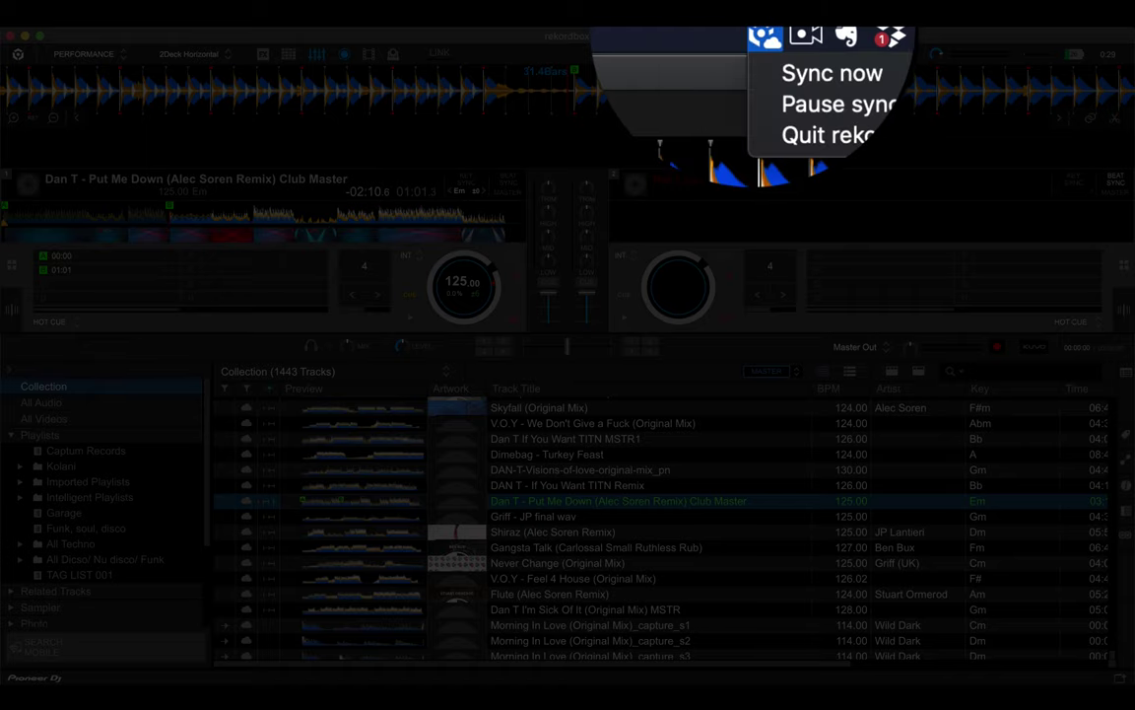
{"action": "left_click", "coordinate": [761, 40]}
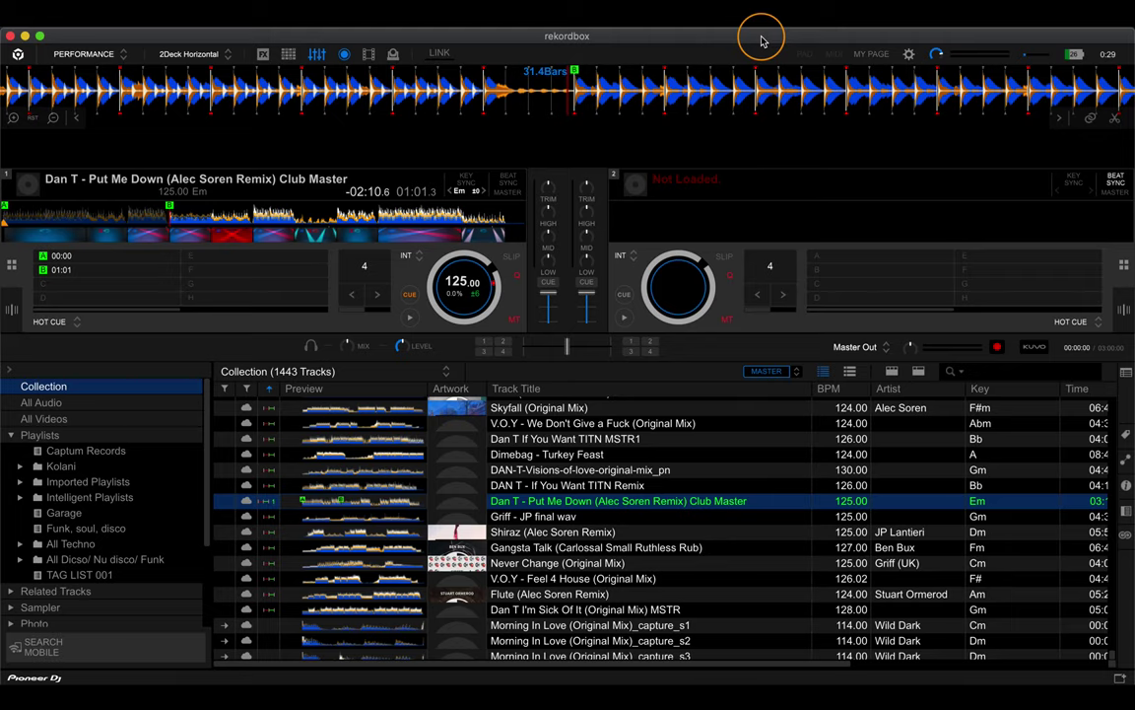
{"action": "left_click", "coordinate": [760, 40]}
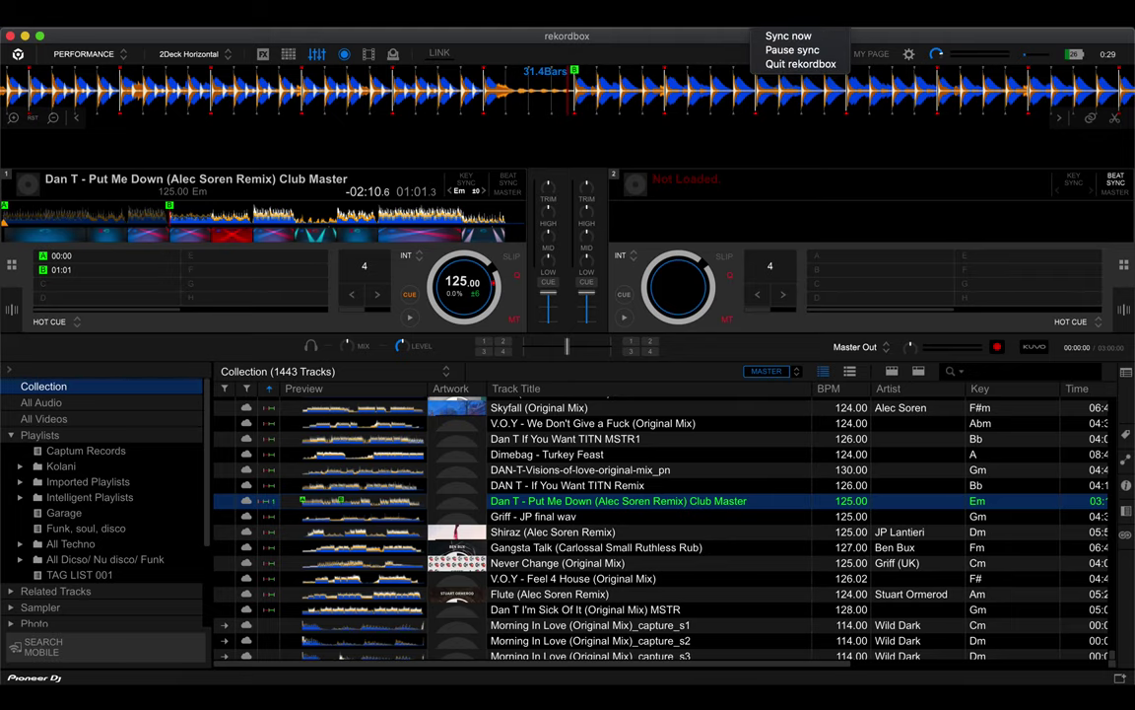
{"action": "left_click", "coordinate": [763, 28]}
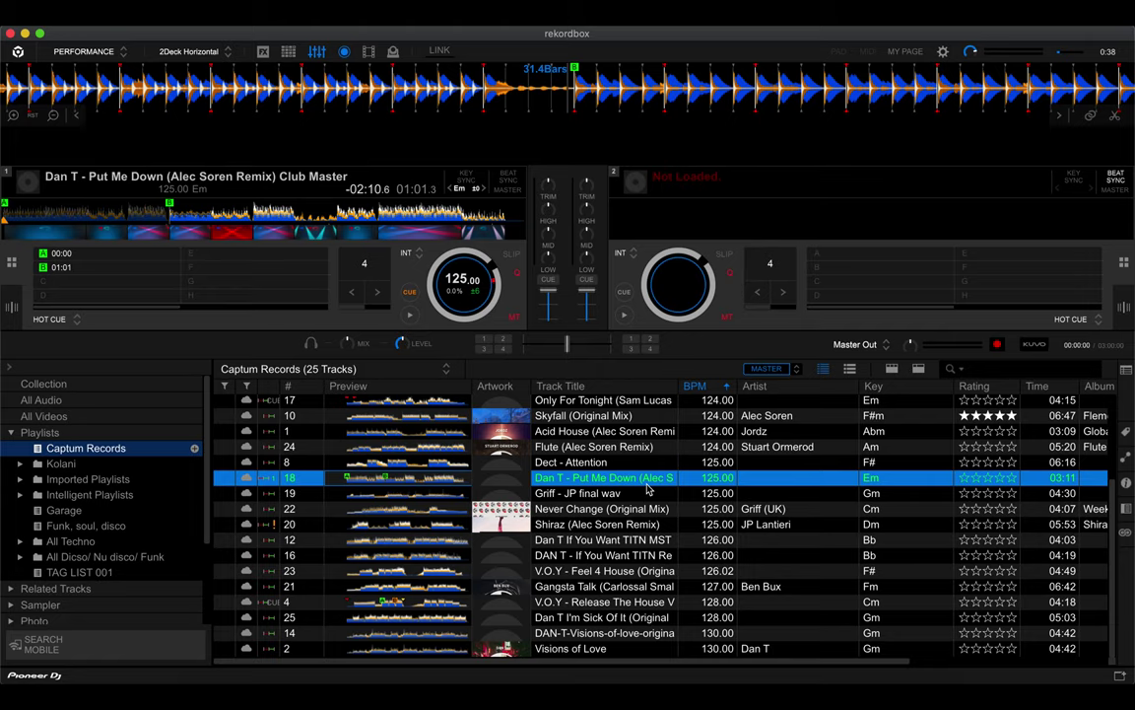
Try to load "Shiraz (Alec Soren Remix)" from the Captum Records playlist onto deck 2 and check its file status
{"action": "left_click", "coordinate": [600, 522]}
{"action": "left_click_drag", "start_coordinate": [599, 523], "coordinate": [784, 240]}
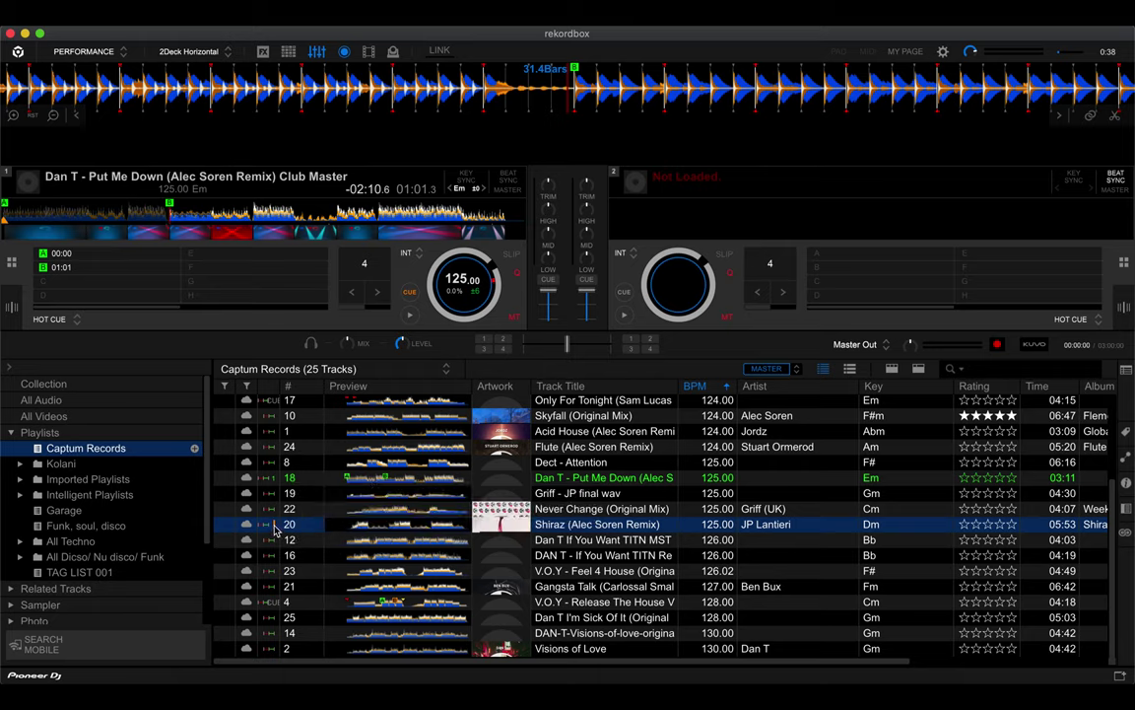
{"action": "mouse_move", "coordinate": [276, 528]}
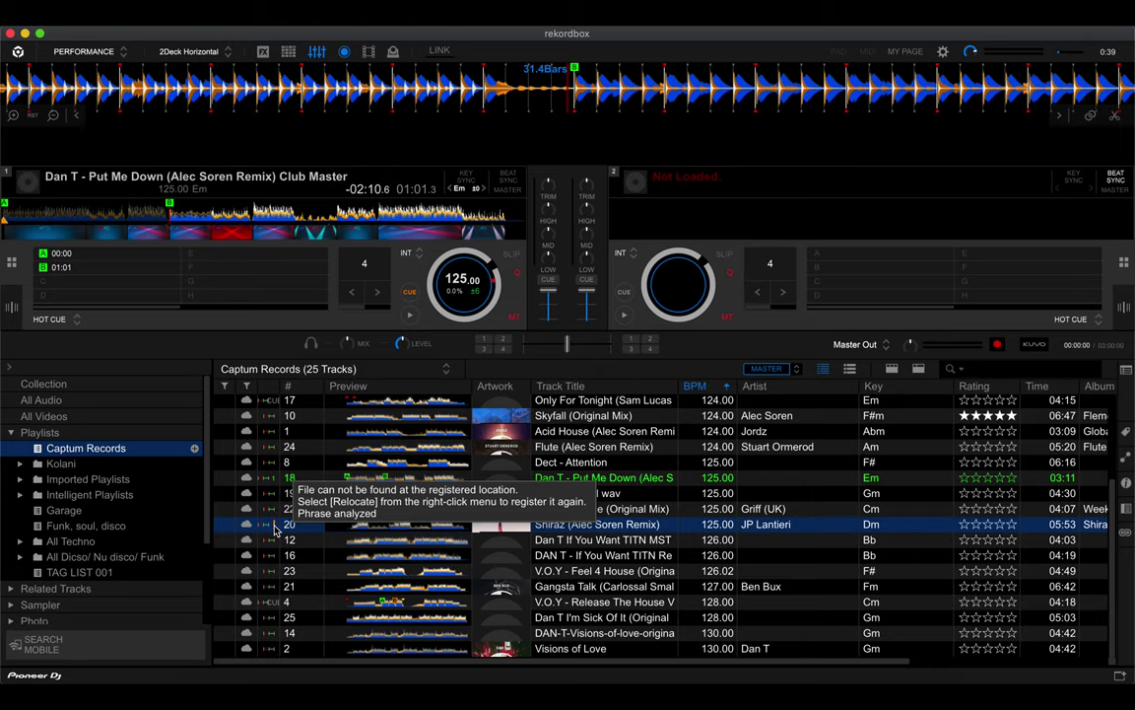
View the missing-file options for "Shiraz (Alec Soren Remix)", look at the manual Relocate file chooser, and cancel it
{"action": "double_click", "coordinate": [554, 533]}
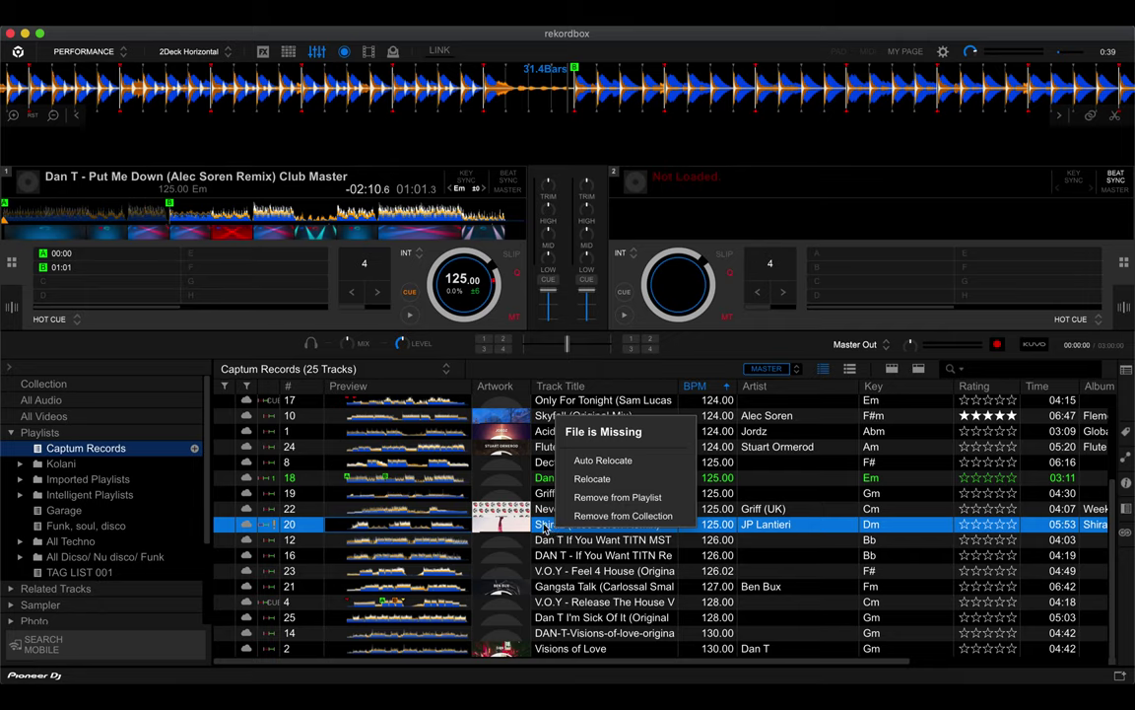
{"action": "left_click", "coordinate": [603, 481]}
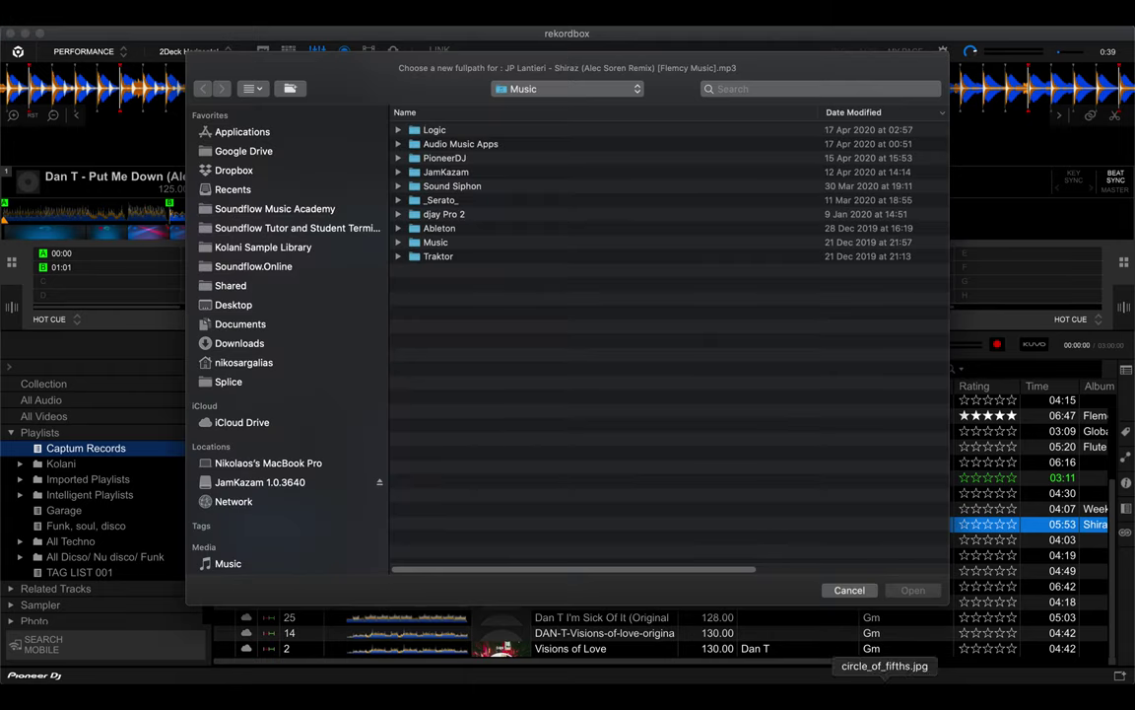
{"action": "left_click", "coordinate": [845, 591]}
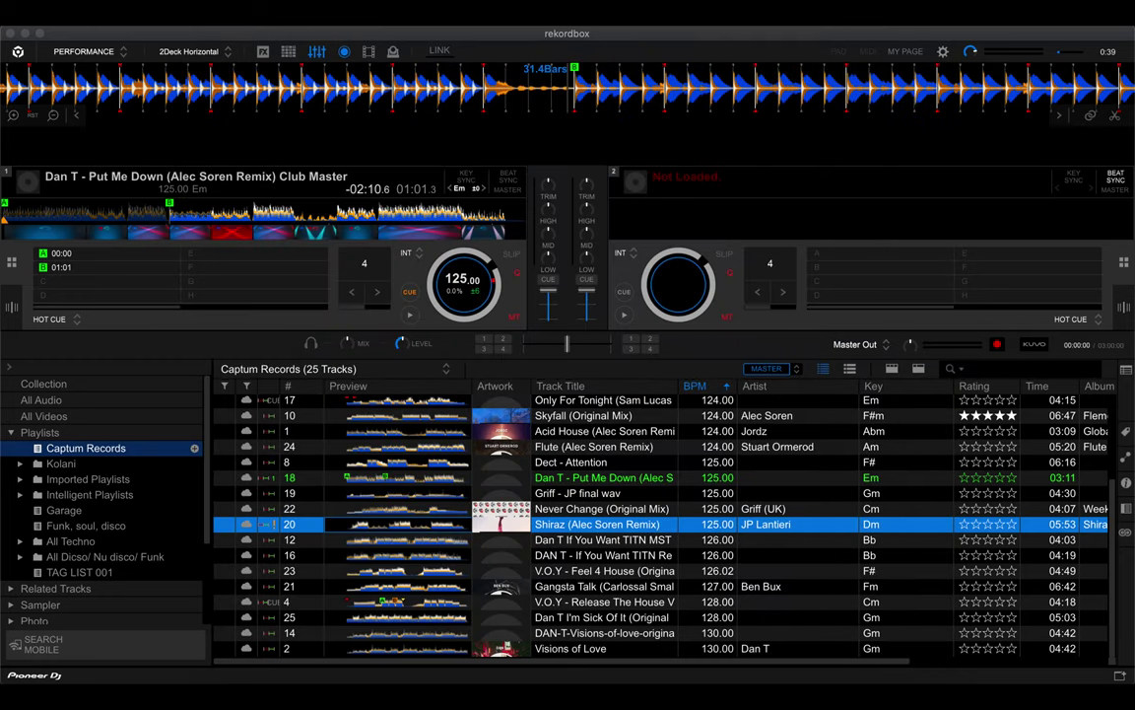
Display all missing files and automatically relocate the "Shiraz (Alec Soren Remix)" track in the Missing File Manager
{"action": "left_click", "coordinate": [116, 11]}
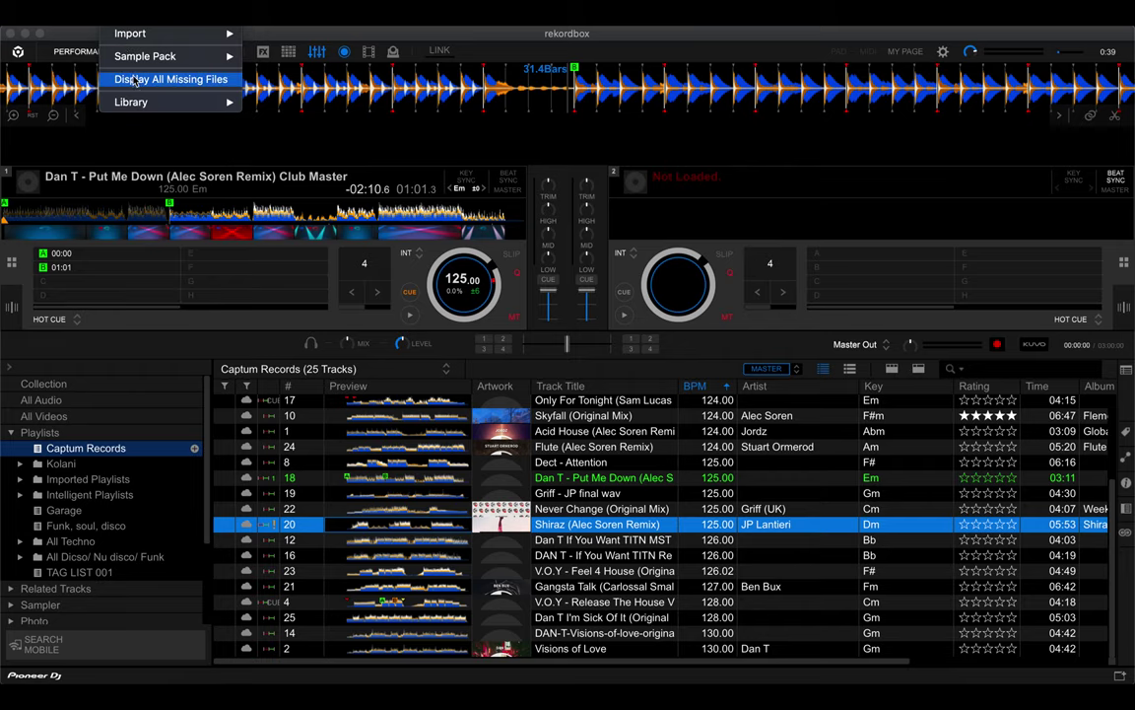
{"action": "left_click", "coordinate": [135, 80]}
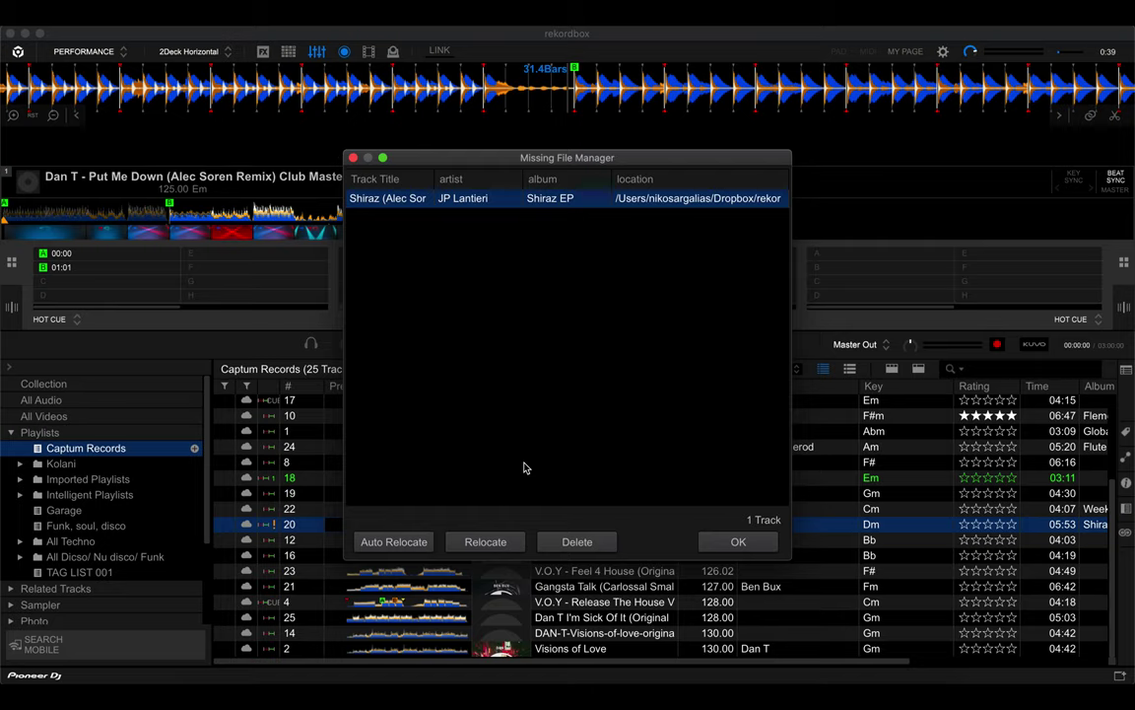
{"action": "left_click", "coordinate": [390, 551]}
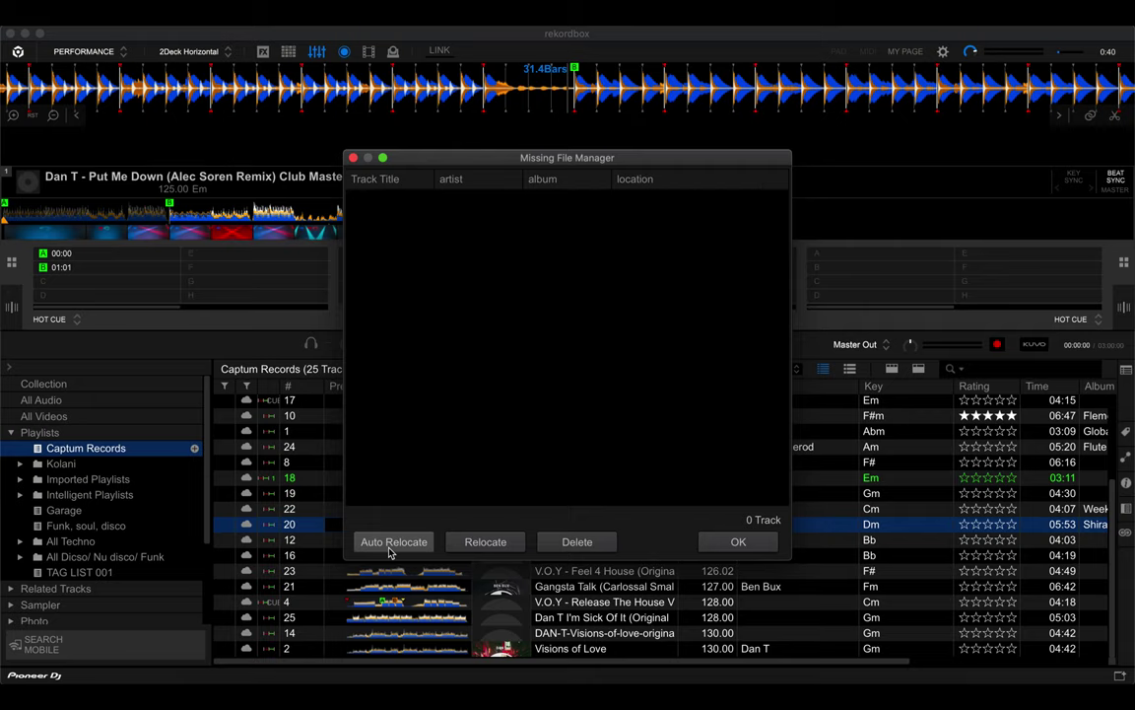
Close the Missing File Manager, load "Shiraz (Alec Soren Remix)" onto deck 2, and allow access to the Desktop folder
{"action": "left_click", "coordinate": [735, 541]}
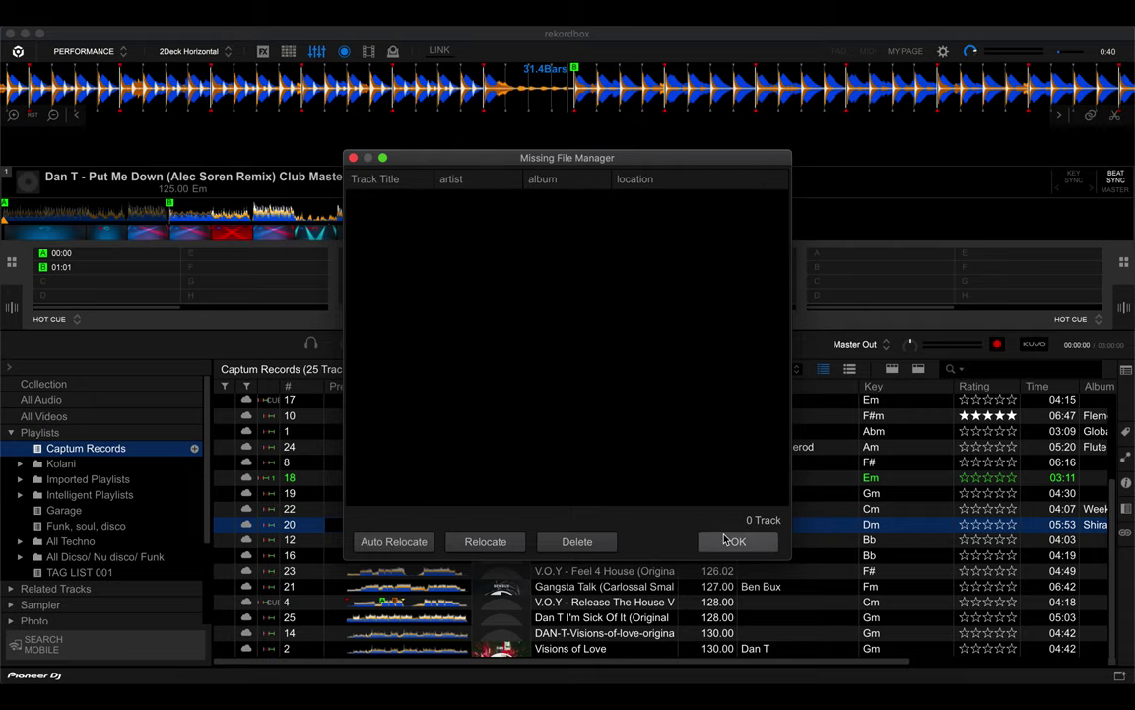
{"action": "left_click_drag", "start_coordinate": [567, 524], "coordinate": [818, 241]}
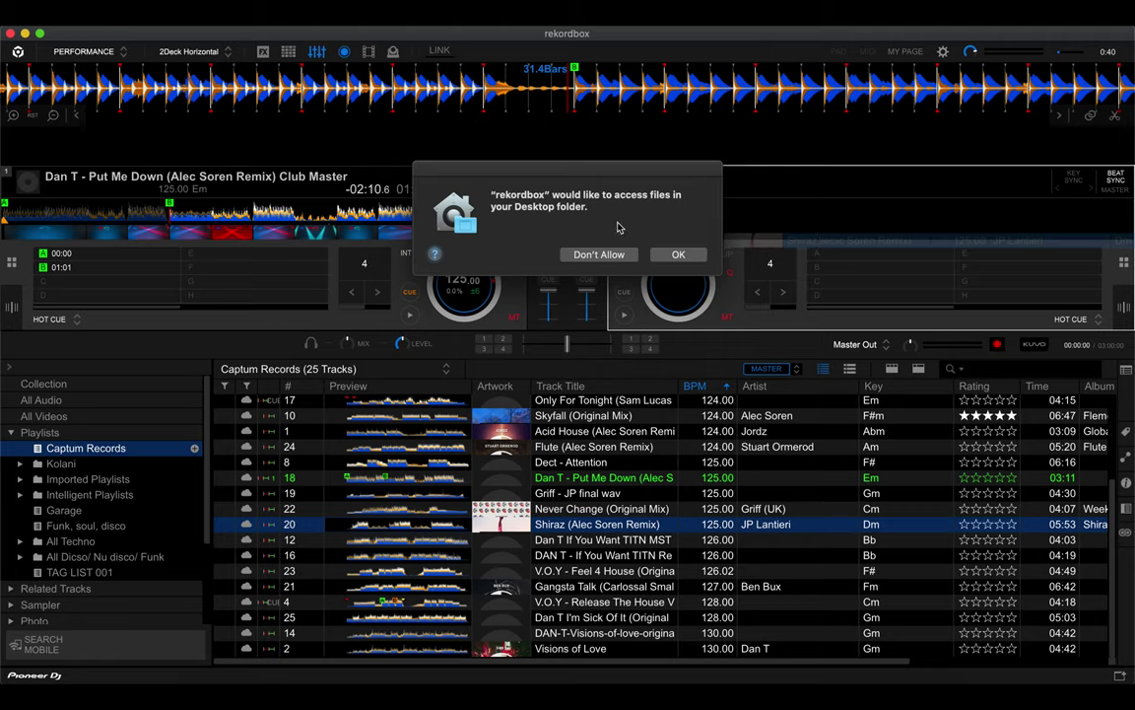
{"action": "left_click", "coordinate": [678, 256]}
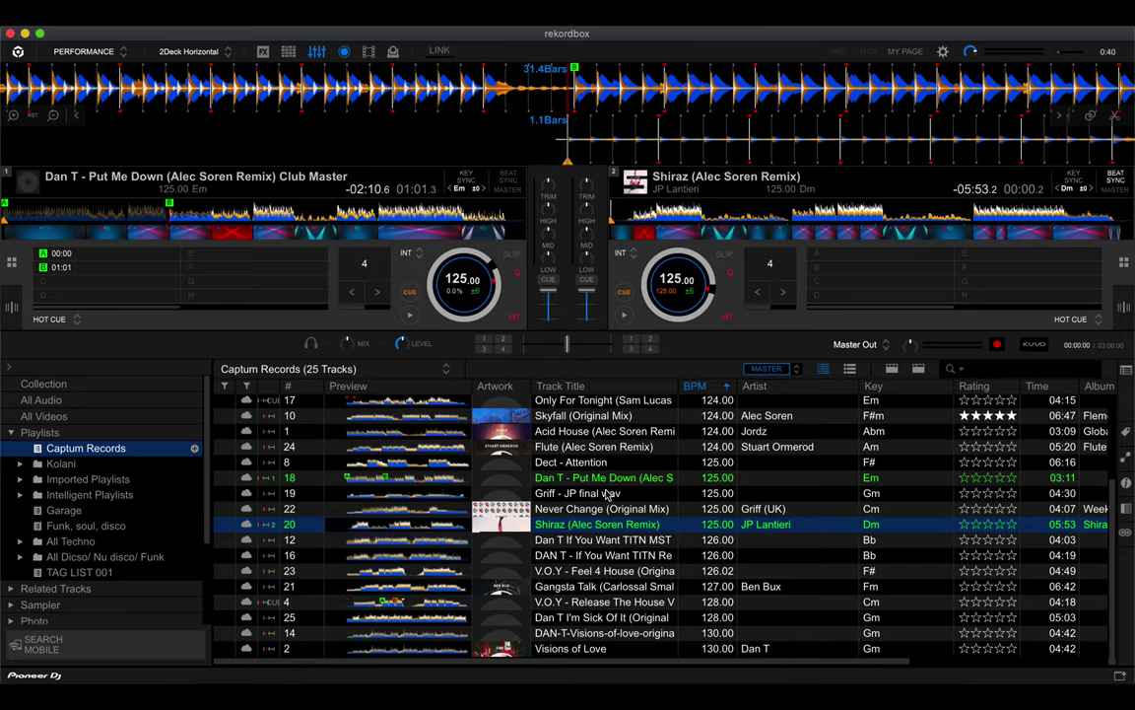
Add the Documents and Dropbox folders as specified user folders for Auto Relocate searches in the Advanced database preferences
{"action": "left_click", "coordinate": [943, 51]}
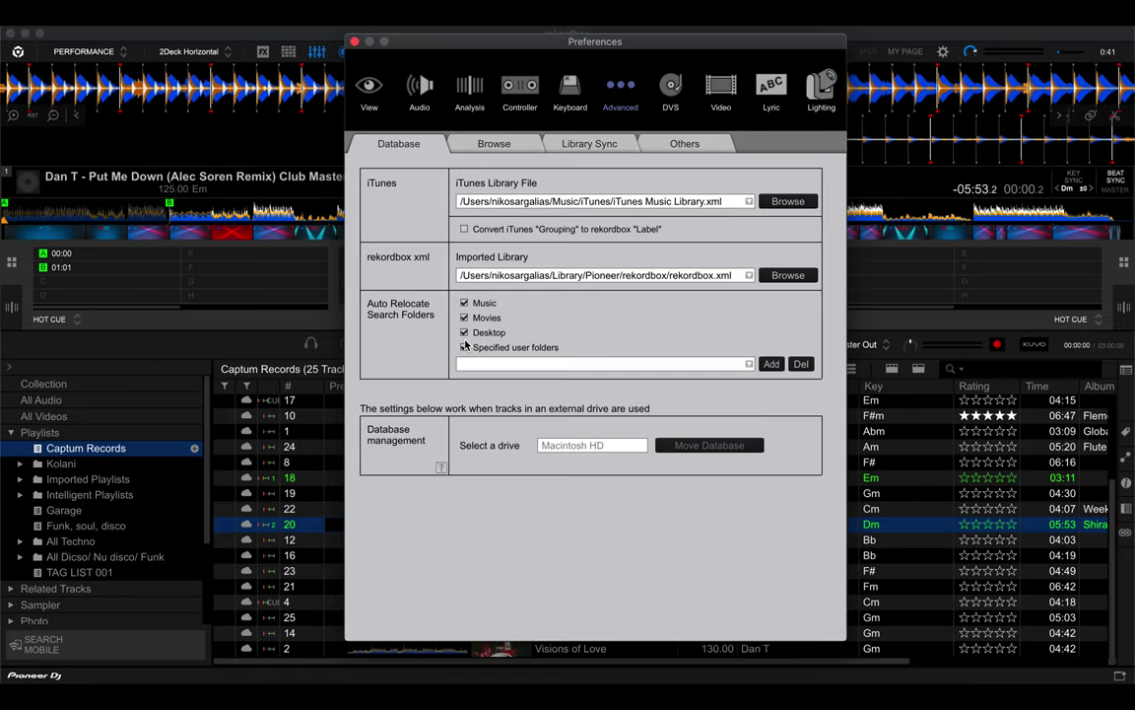
{"action": "left_click", "coordinate": [771, 364]}
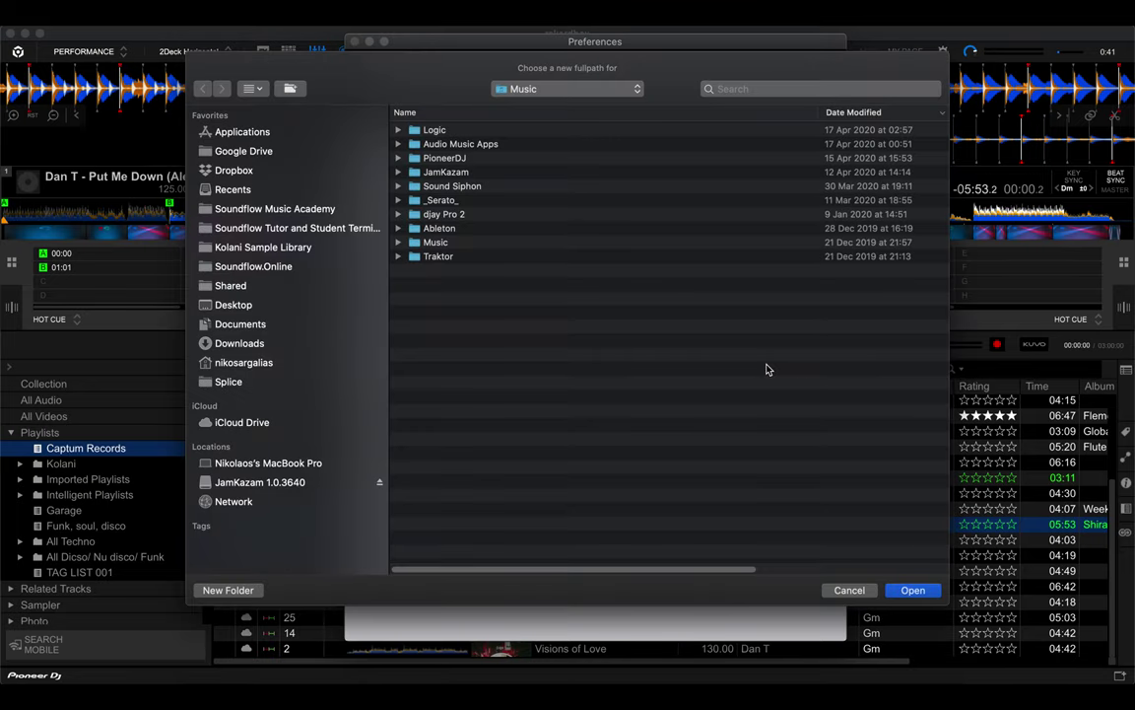
{"action": "left_click", "coordinate": [256, 325]}
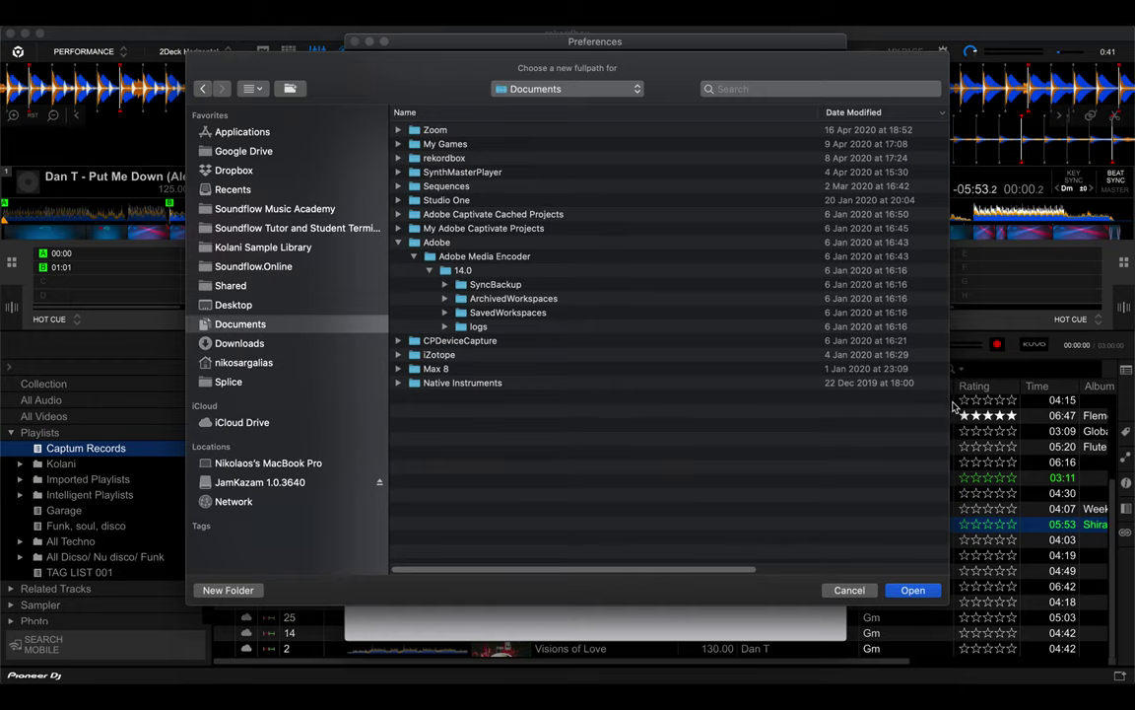
{"action": "left_click", "coordinate": [916, 588]}
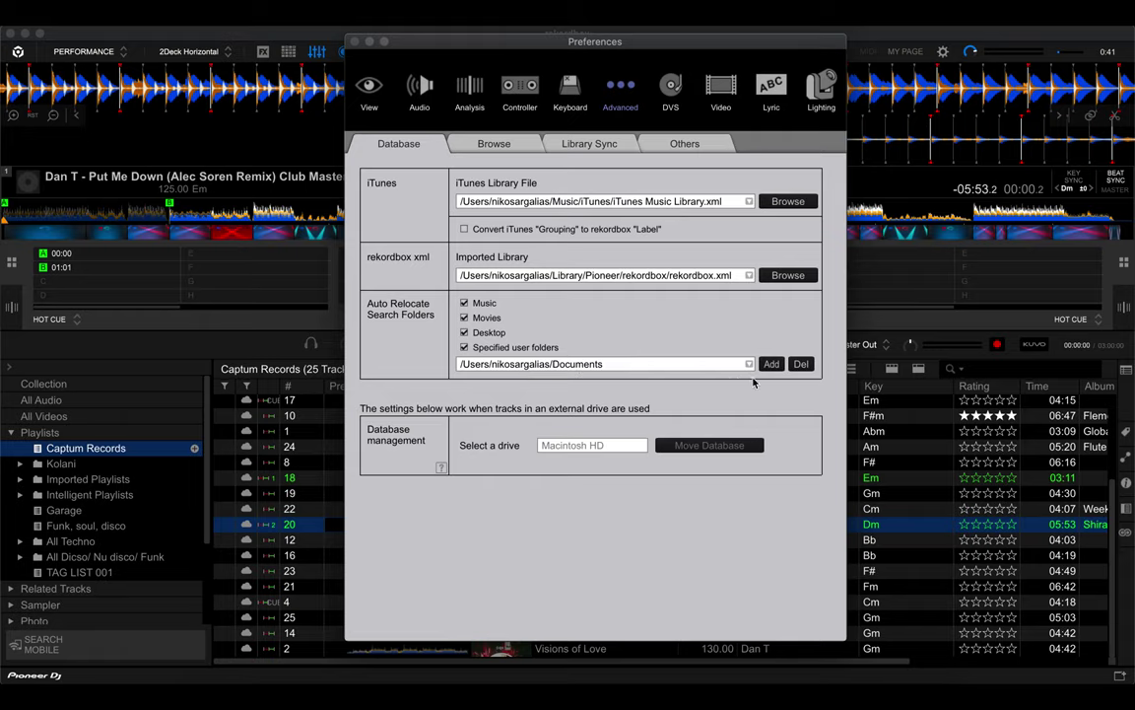
{"action": "left_click", "coordinate": [773, 365]}
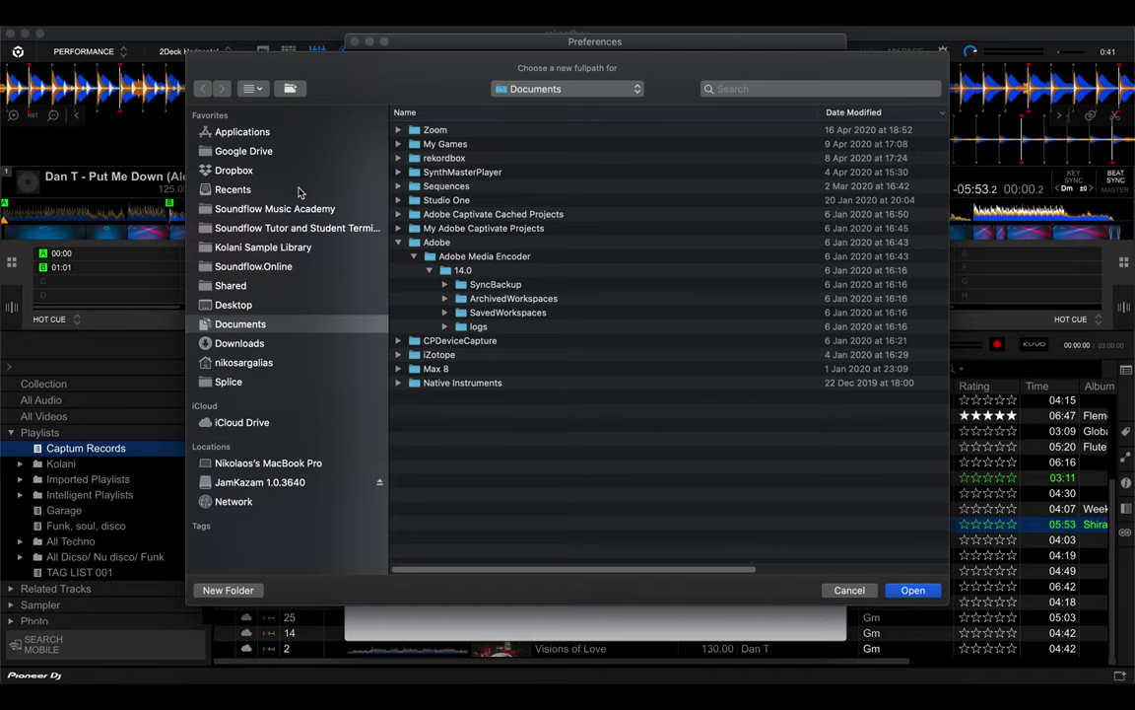
{"action": "left_click", "coordinate": [230, 170]}
{"action": "left_click", "coordinate": [927, 596]}
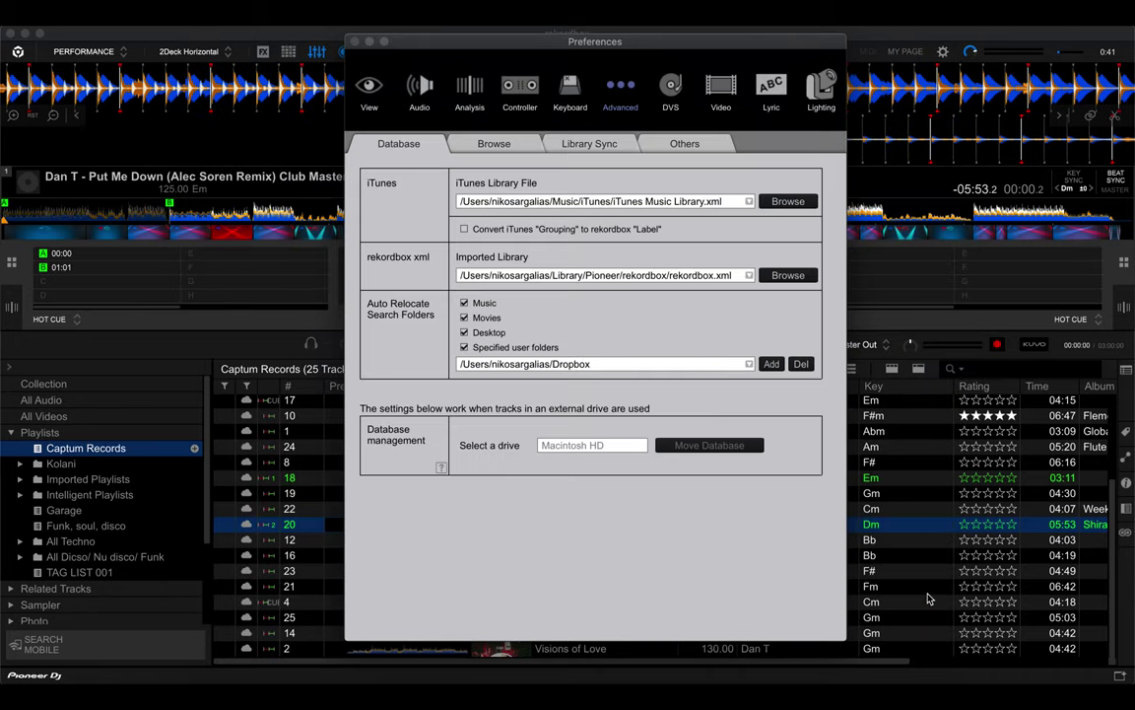
Review the list of specified user folders for Auto Relocate, and look at the Dropbox folder chooser without adding another folder
{"action": "left_click", "coordinate": [746, 363]}
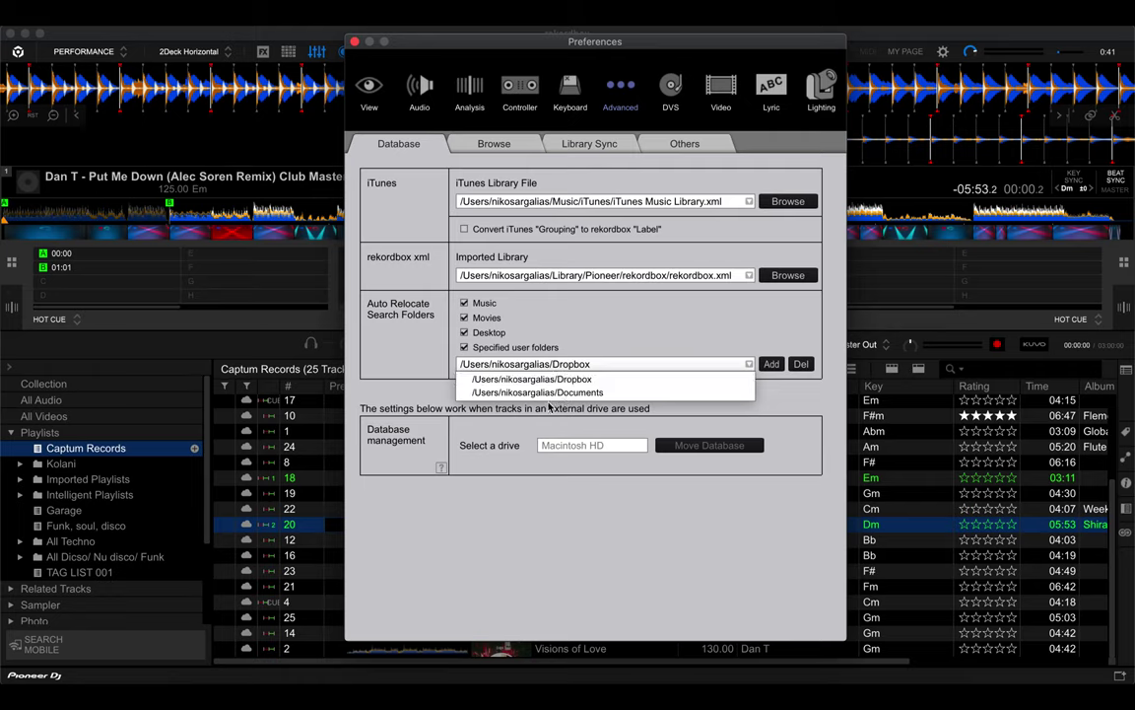
{"action": "left_click", "coordinate": [676, 311]}
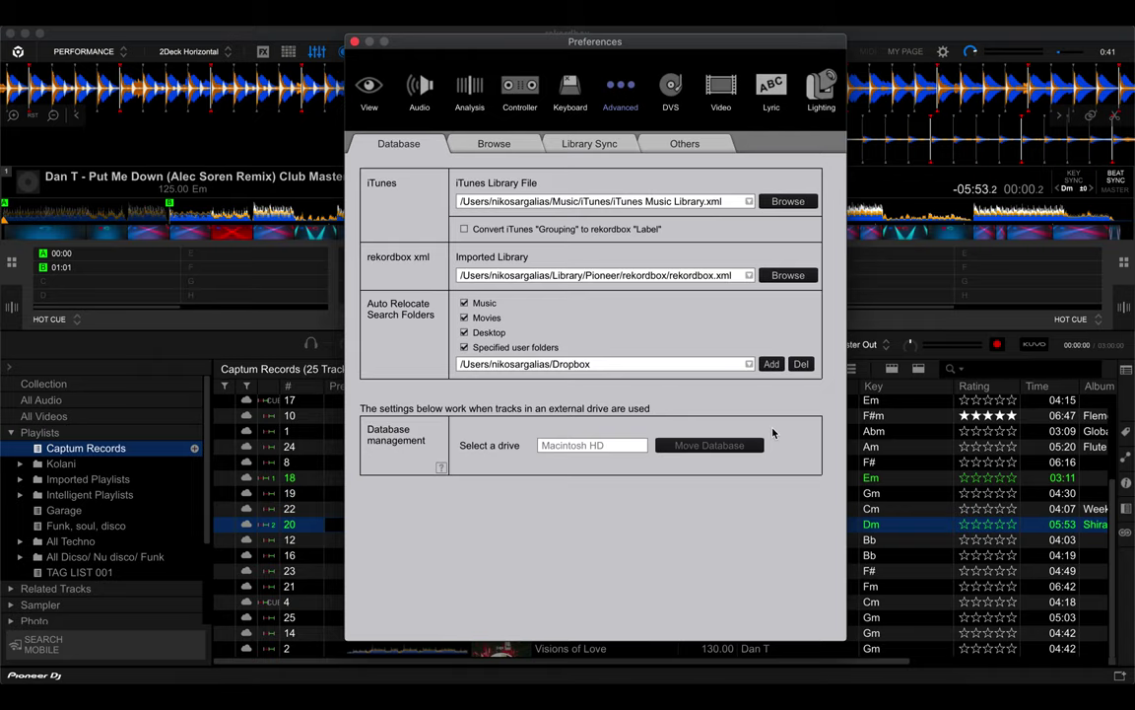
{"action": "left_click", "coordinate": [772, 365]}
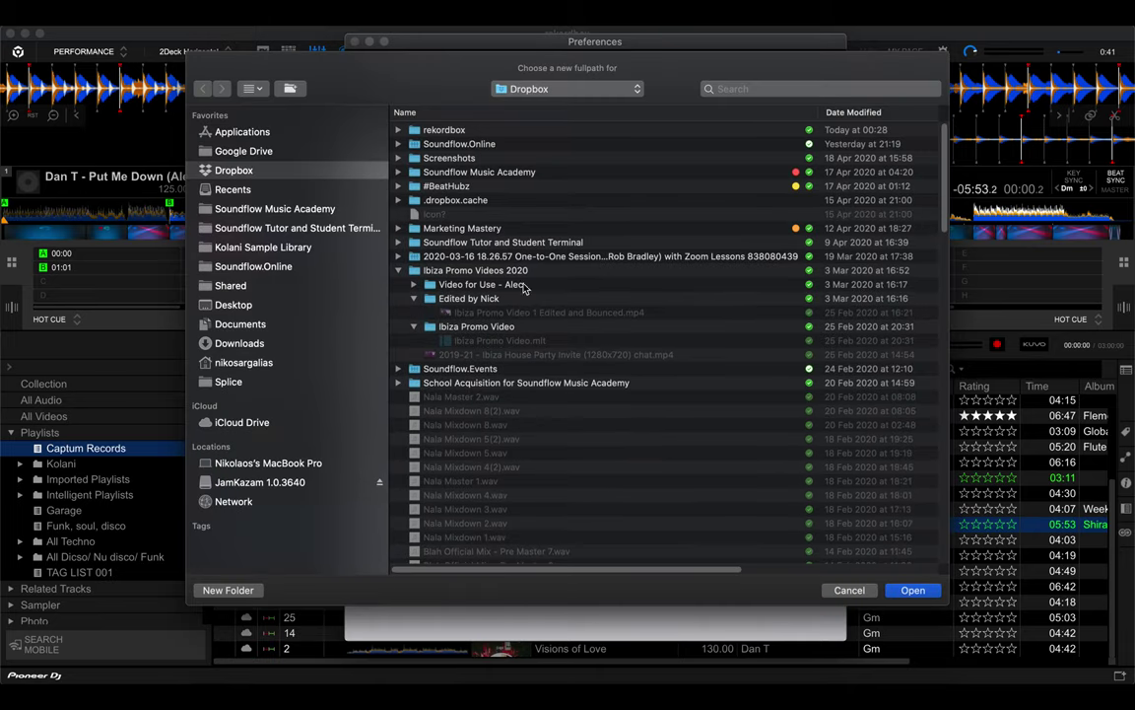
{"action": "left_click", "coordinate": [839, 592]}
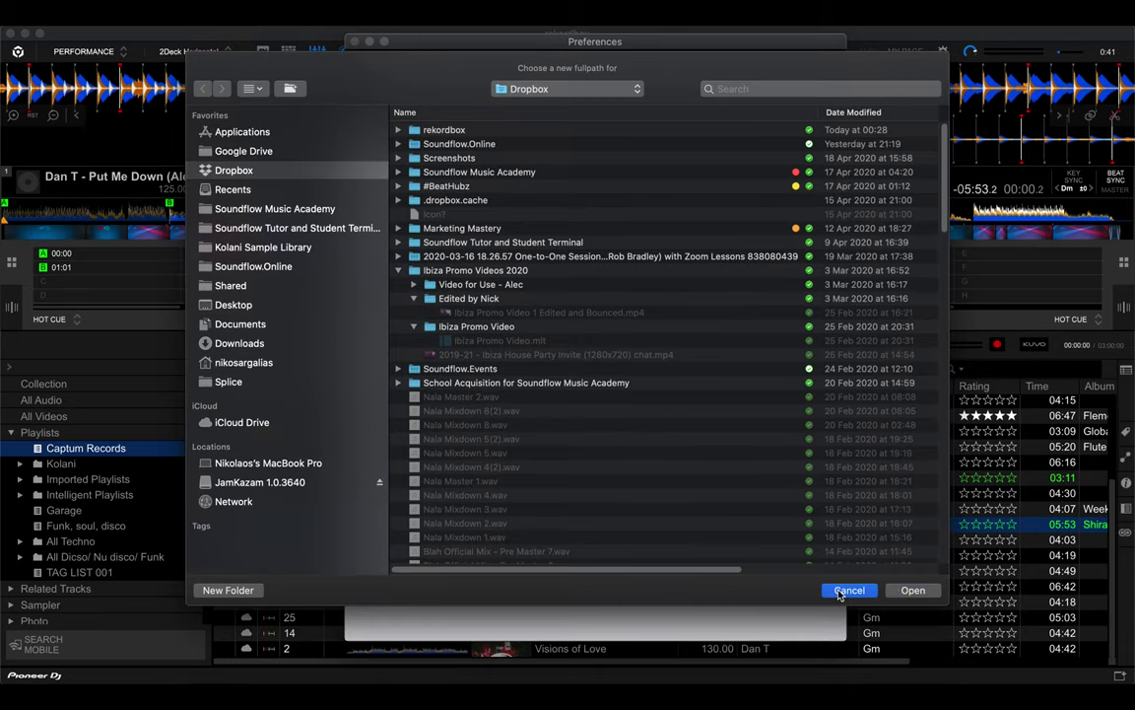